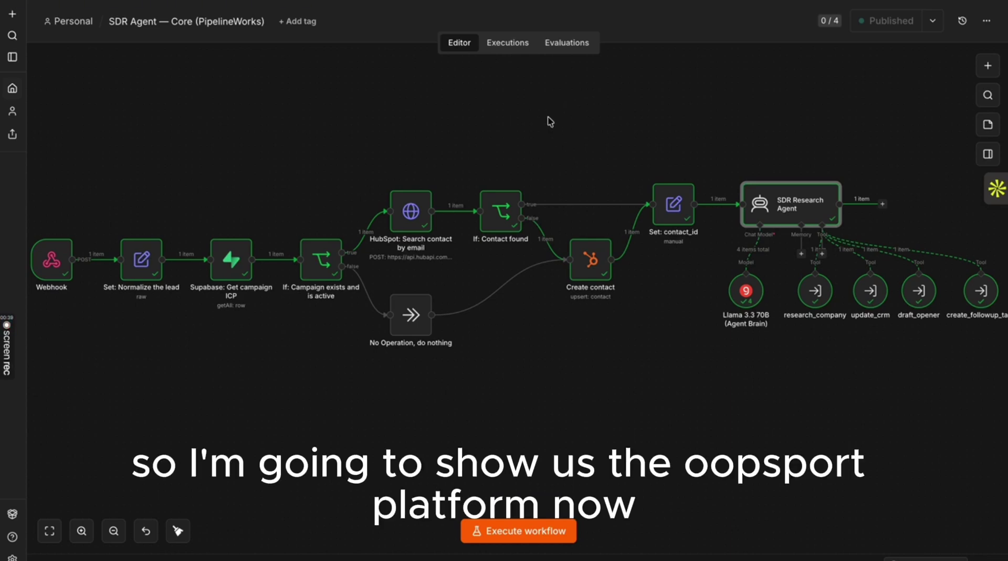
Switch to HubSpot and examine the list of contact properties, including their field types, groups and creators
key("ctrl+Left")
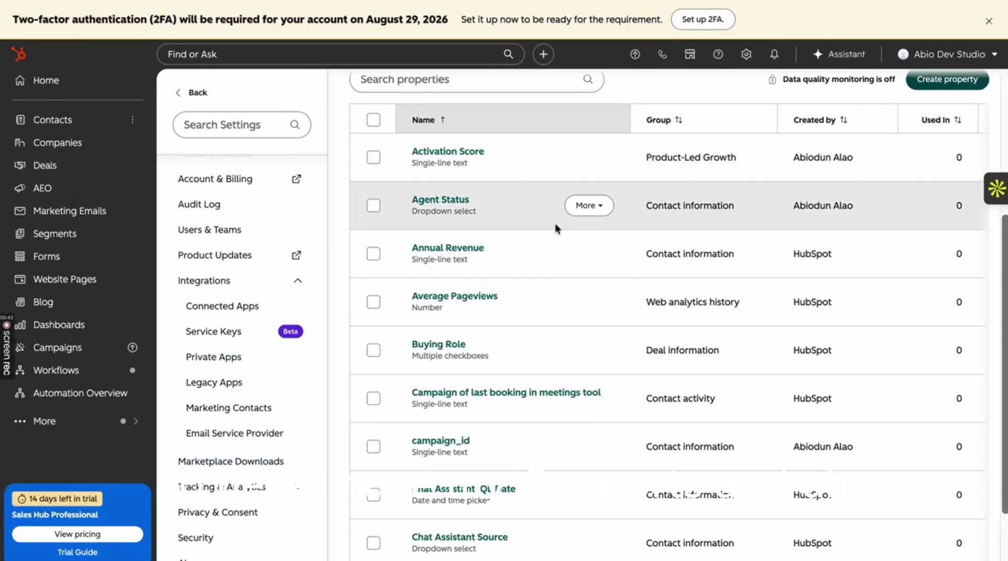
scroll(697, 247, "up", 3)
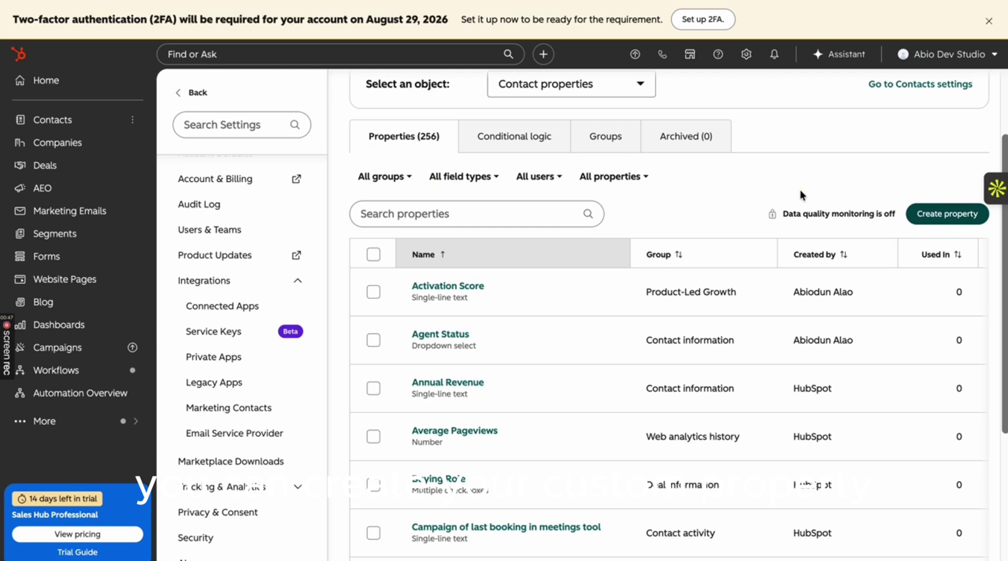
scroll(828, 307, "down", 2)
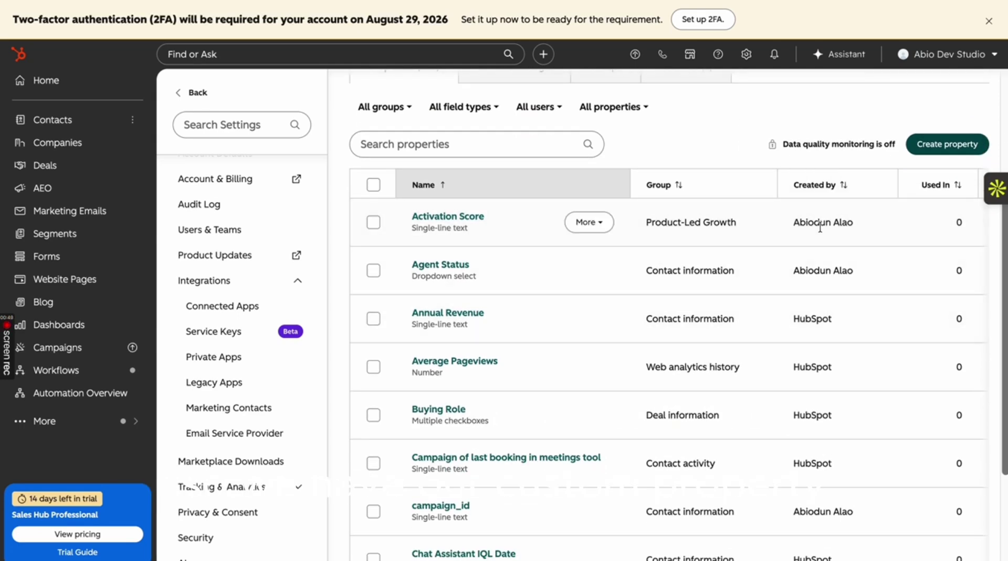
scroll(446, 277, "down", 2)
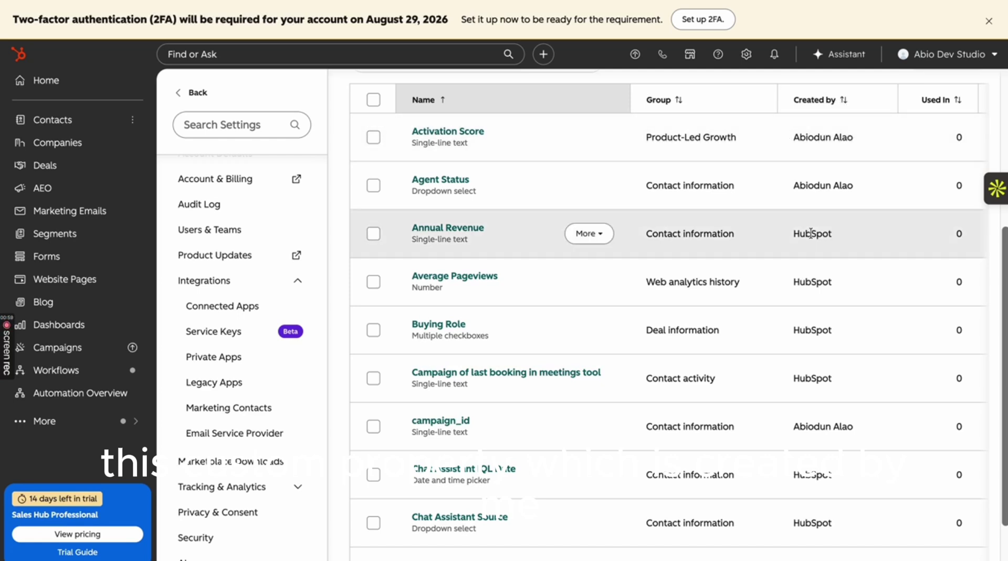
scroll(839, 433, "down", 2)
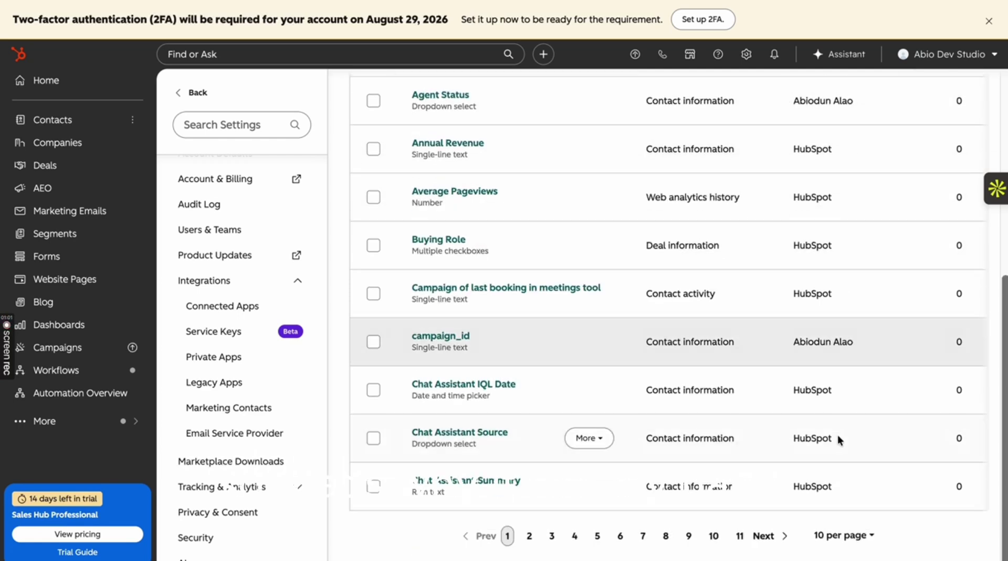
scroll(831, 397, "up", 1)
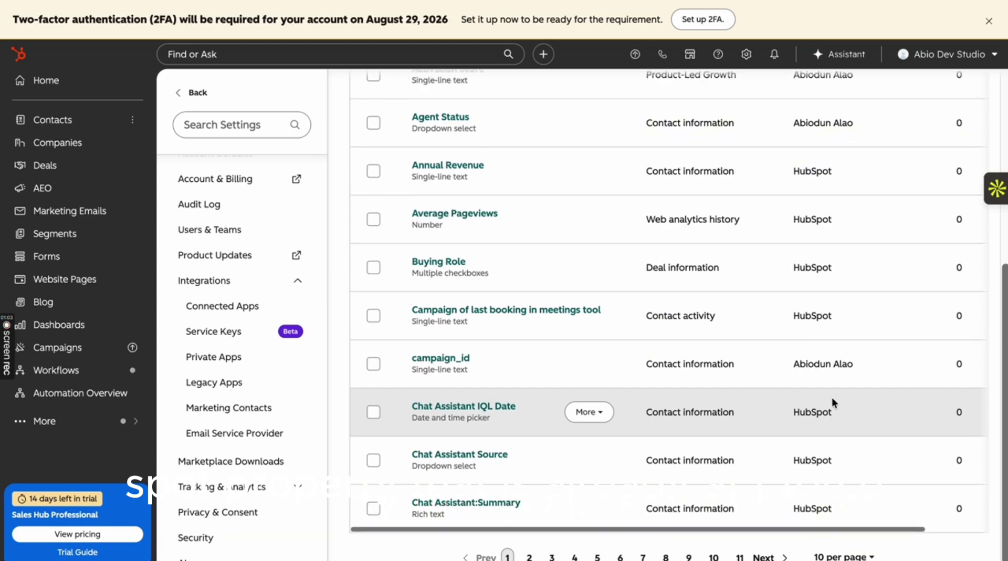
scroll(830, 264, "up", 2)
scroll(830, 263, "up", 1)
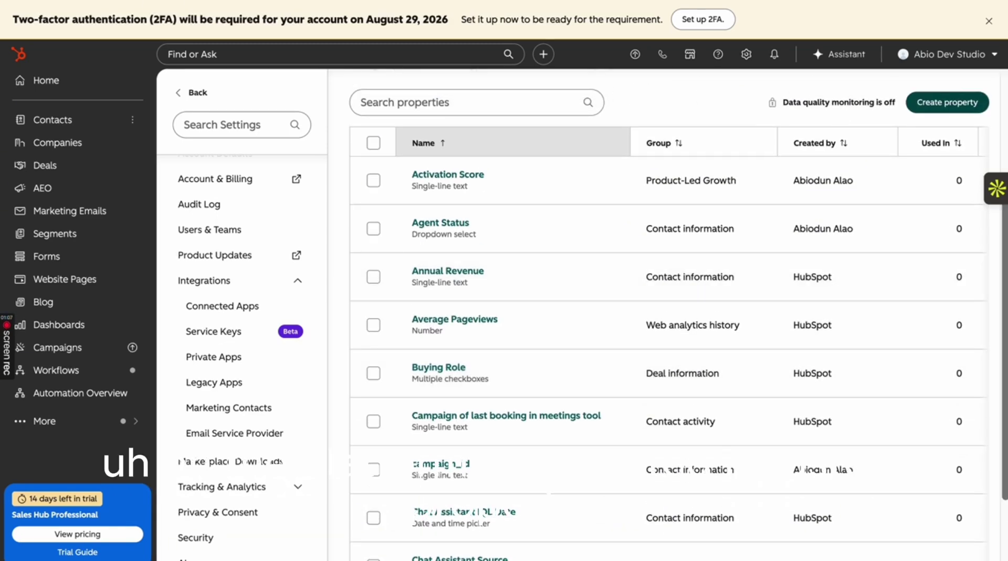
mouse_move(544, 185)
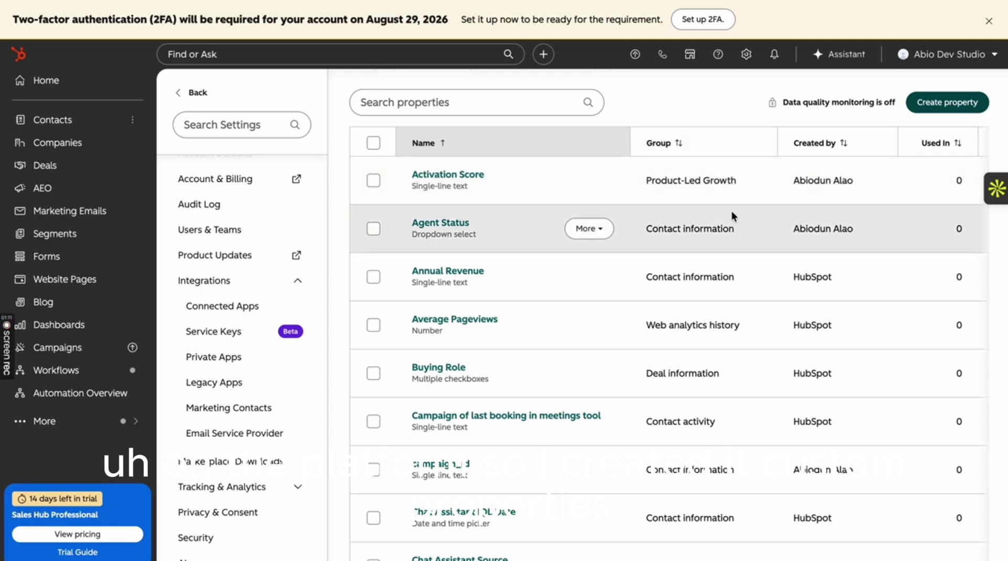
mouse_move(749, 330)
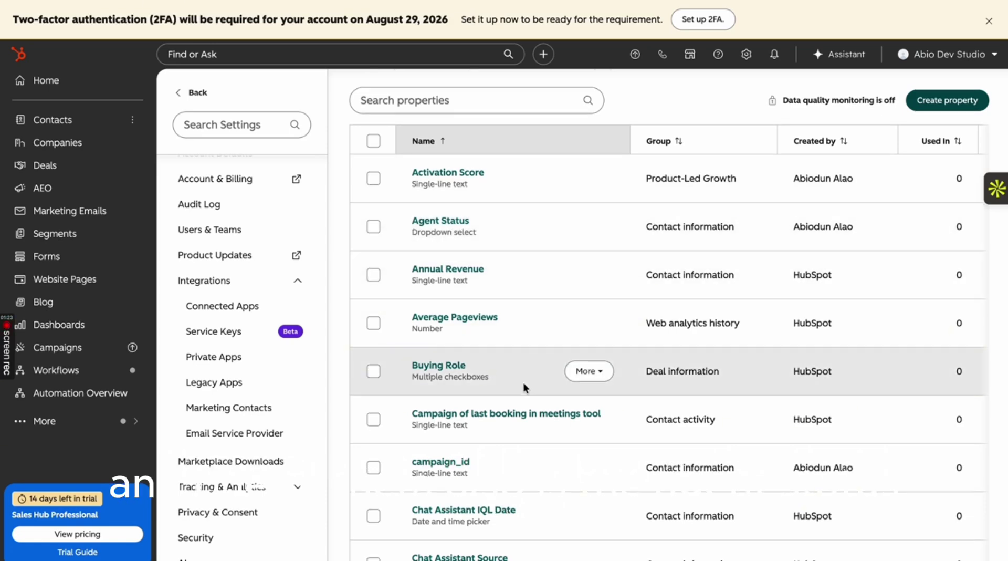
scroll(524, 387, "down", 2)
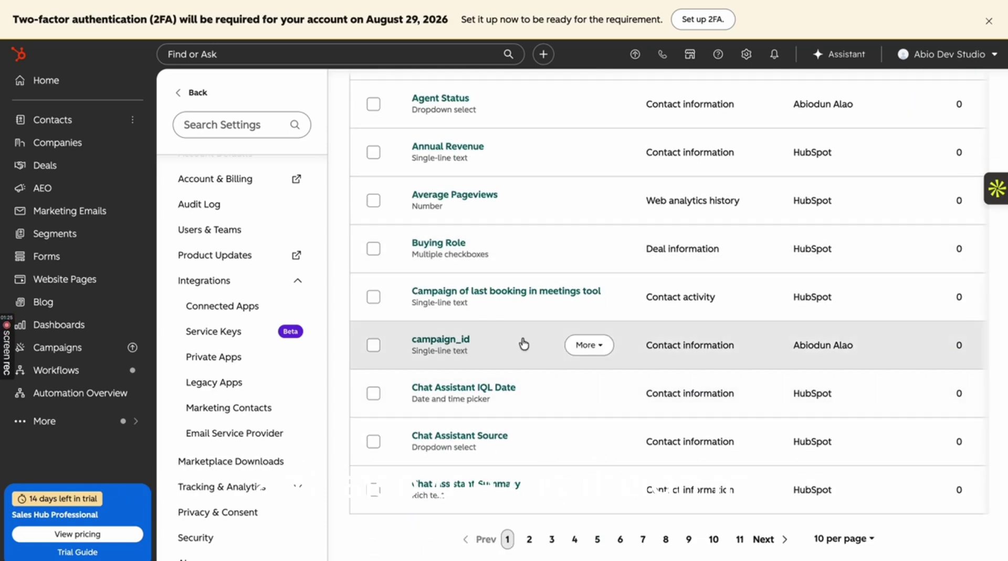
View the blank form for creating a contact property, and close it without entering anything
scroll(522, 344, "up", 6)
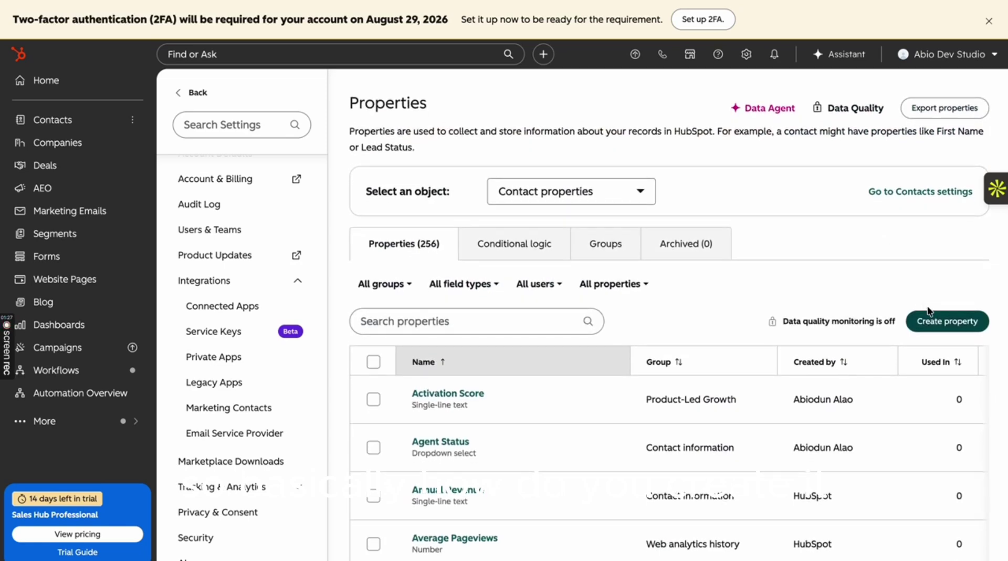
left_click(929, 315)
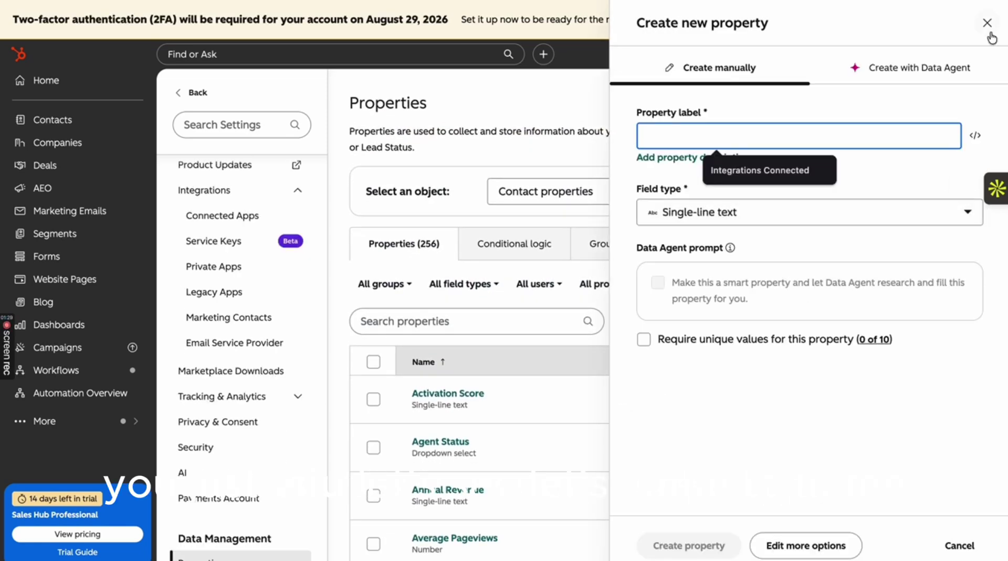
left_click(987, 26)
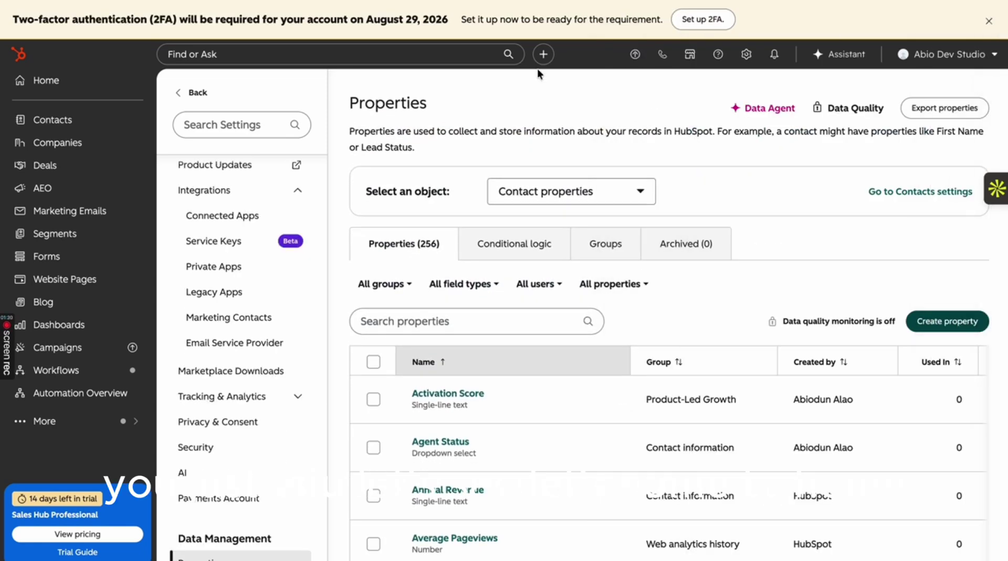
Go to the home page, and from there open the Properties page under Data Management in the account settings
left_click(43, 84)
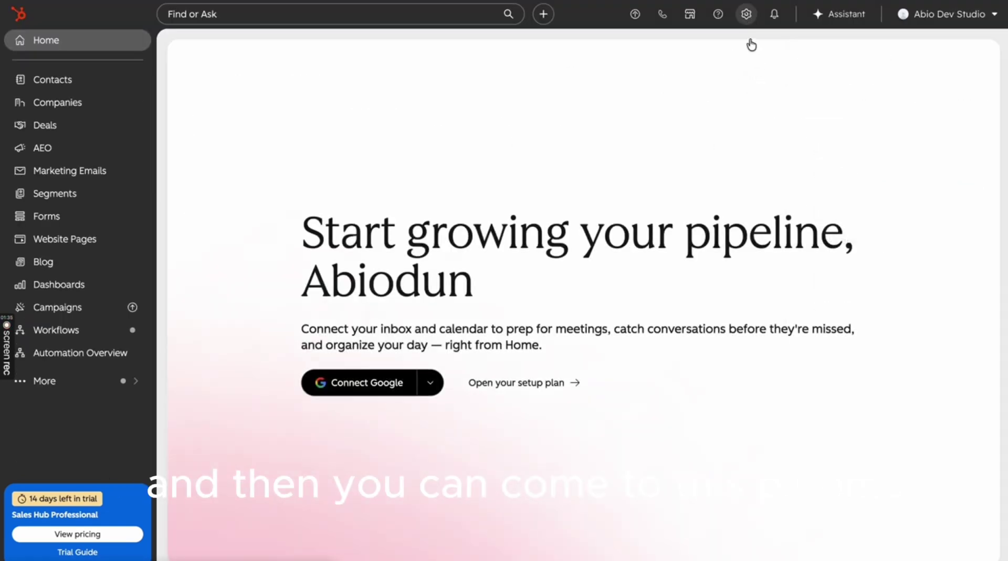
left_click(746, 16)
scroll(242, 336, "down", 8)
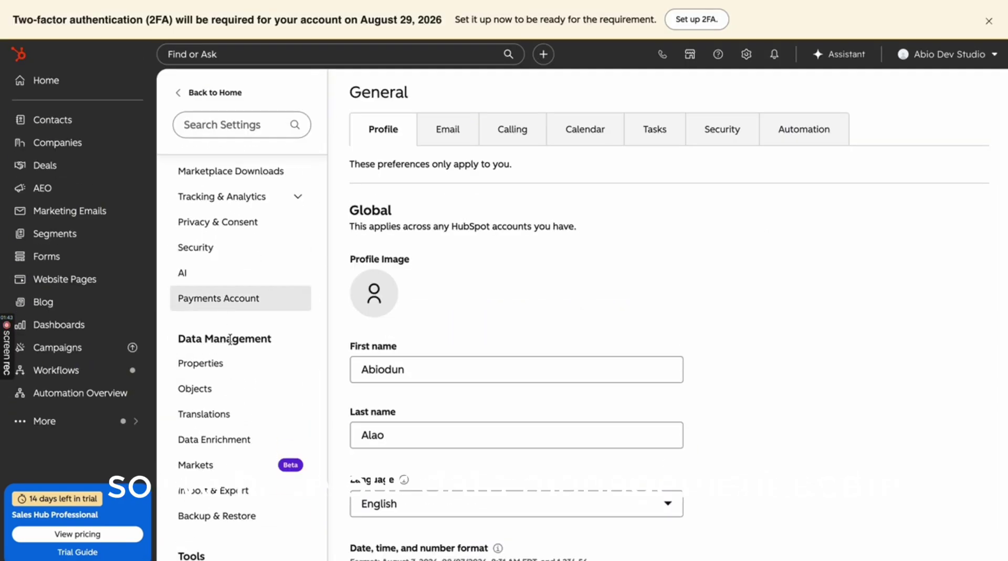
left_click(213, 363)
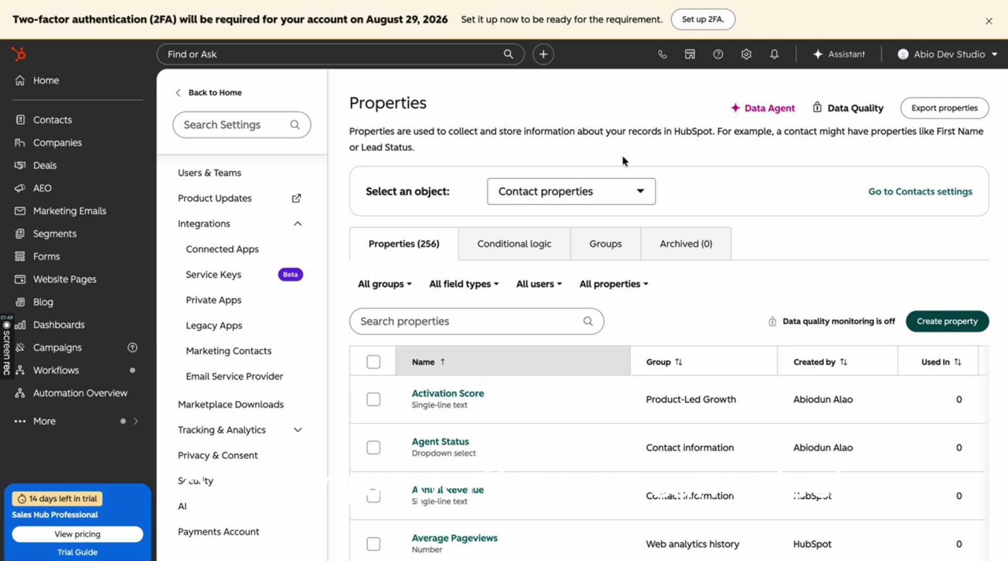
Examine the object types whose properties can be managed, and close the list without choosing another one
left_click(616, 191)
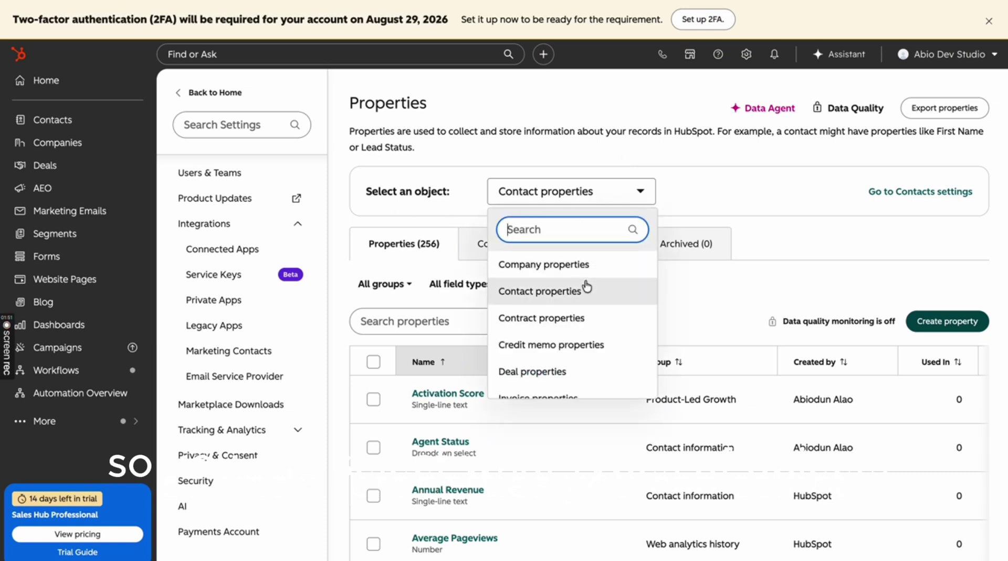
scroll(587, 286, "up", 2)
scroll(586, 286, "down", 2)
scroll(587, 286, "up", 1)
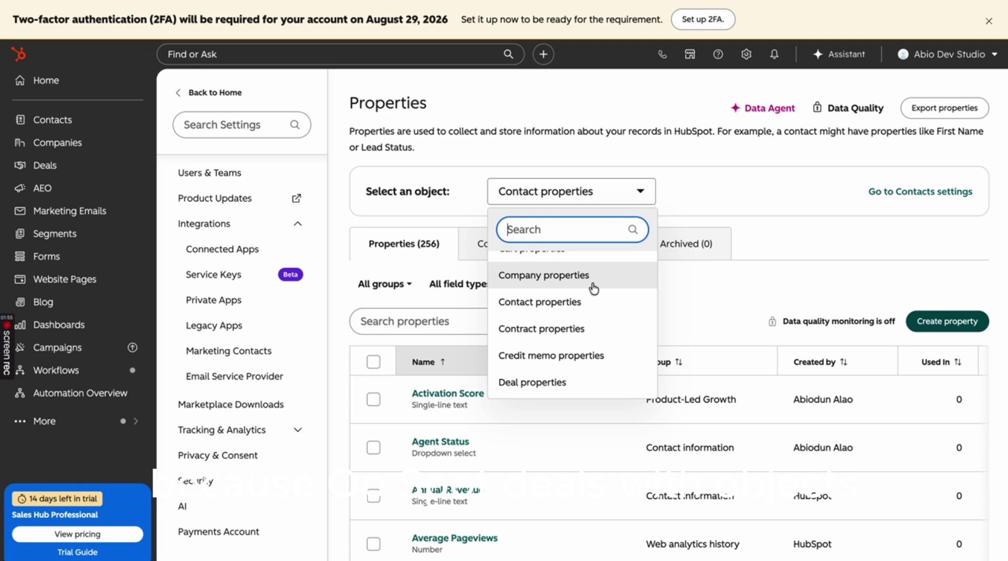
scroll(593, 288, "up", 2)
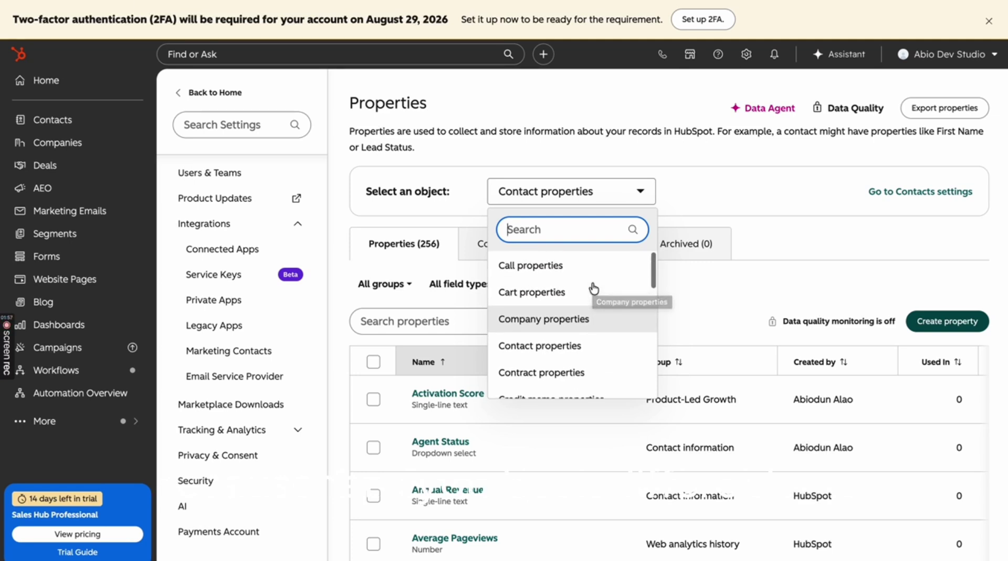
left_click(609, 198)
left_click(622, 198)
scroll(607, 371, "down", 5)
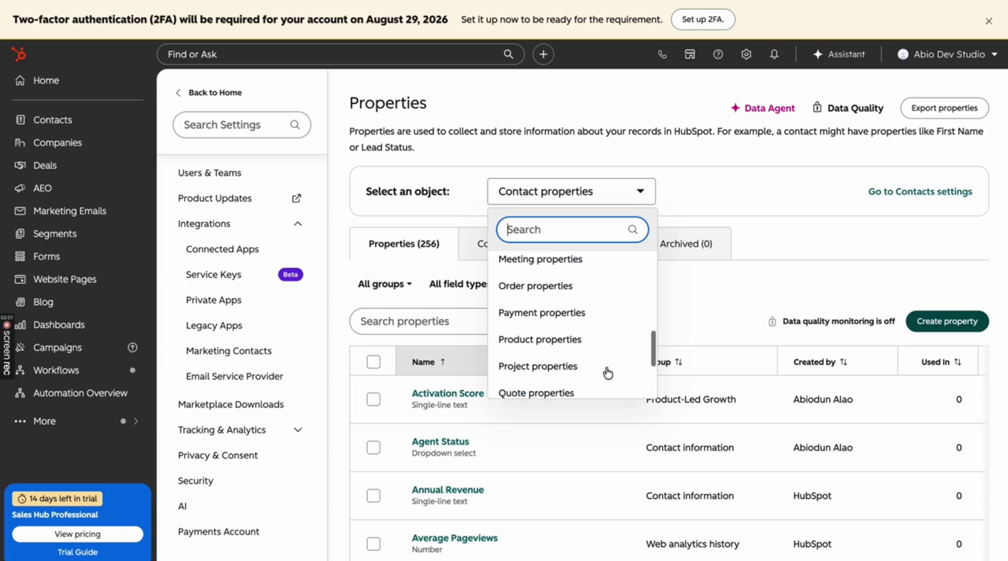
scroll(607, 372, "up", 1)
left_click(785, 180)
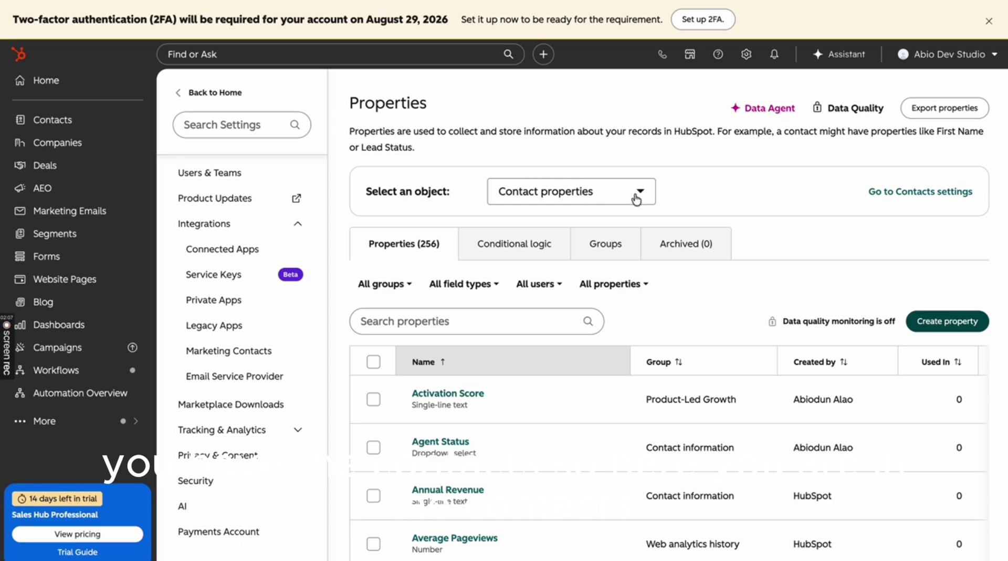
Check the object choices once more and review which contact properties are HubSpot defaults and which are custom
scroll(244, 381, "down", 2)
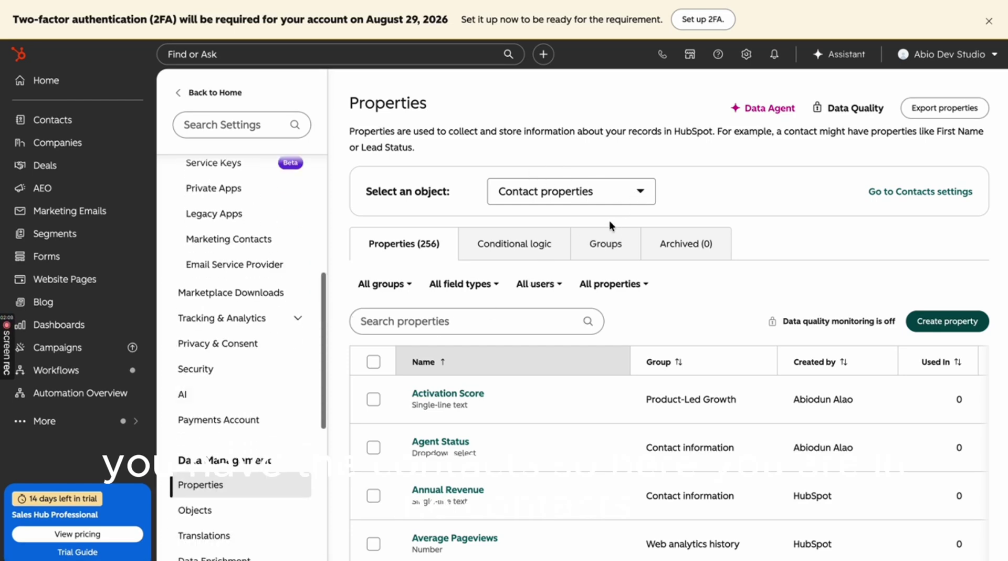
left_click(641, 194)
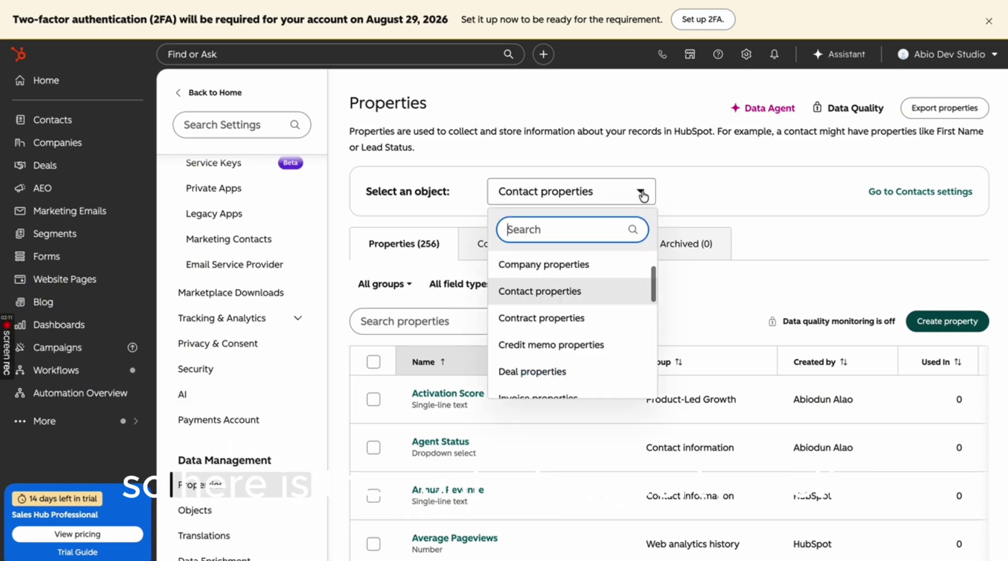
left_click(719, 204)
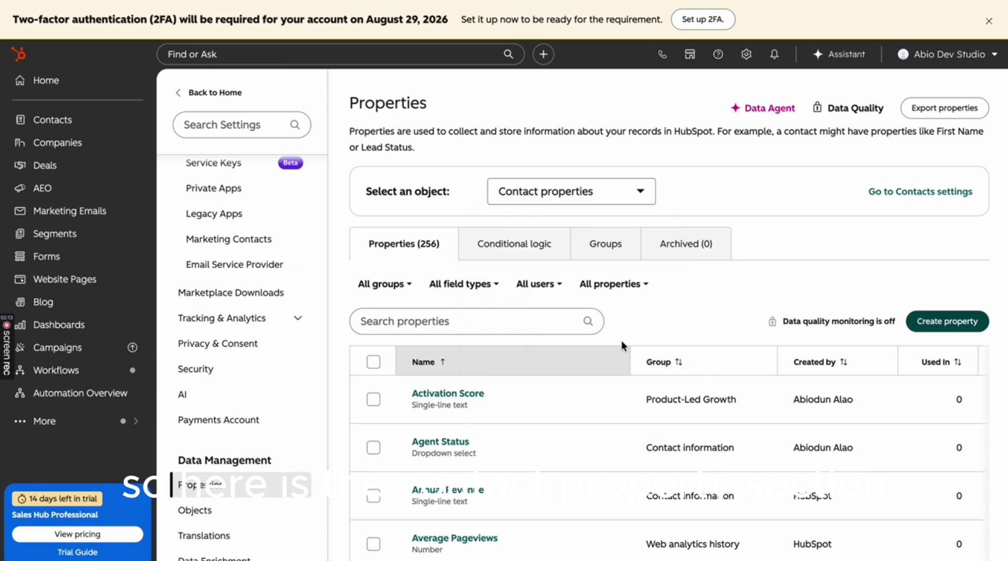
scroll(604, 367, "down", 1)
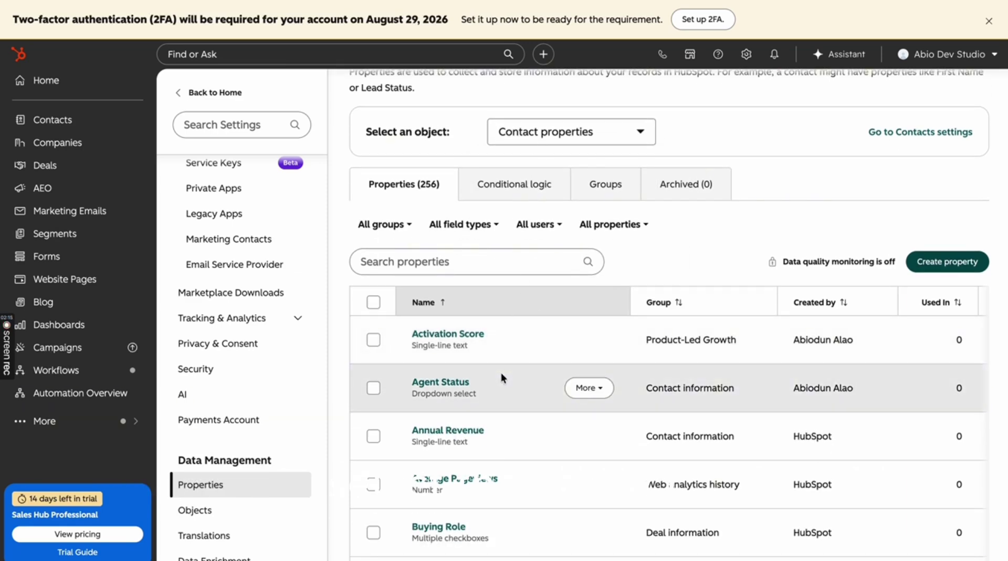
scroll(504, 378, "down", 2)
scroll(577, 441, "down", 3)
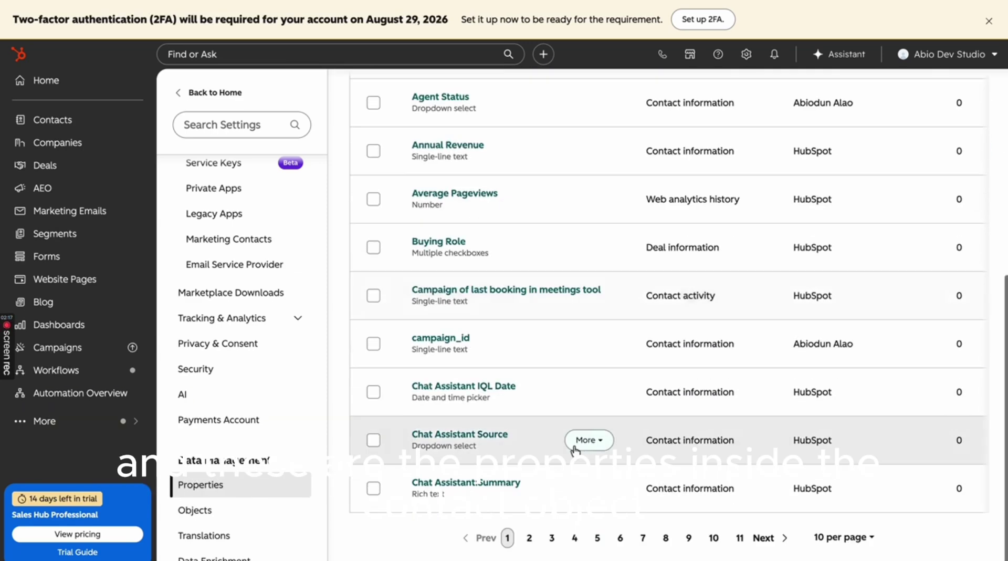
scroll(574, 446, "up", 4)
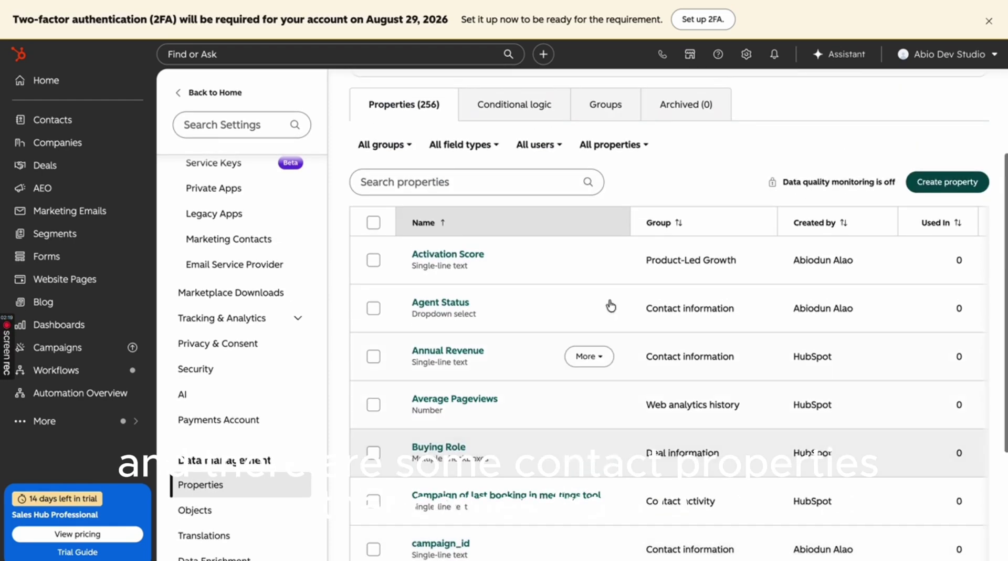
scroll(710, 329, "down", 3)
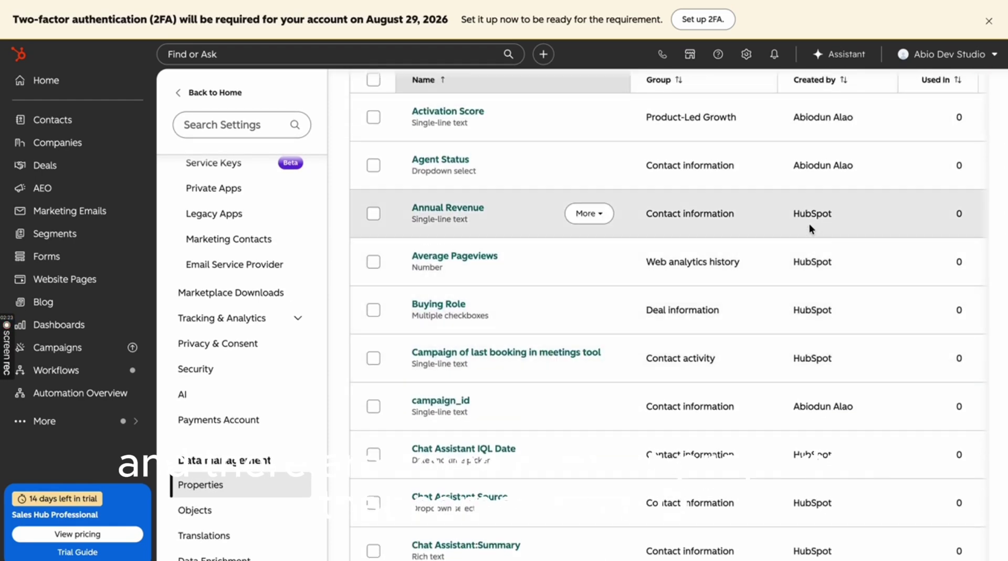
scroll(692, 247, "up", 2)
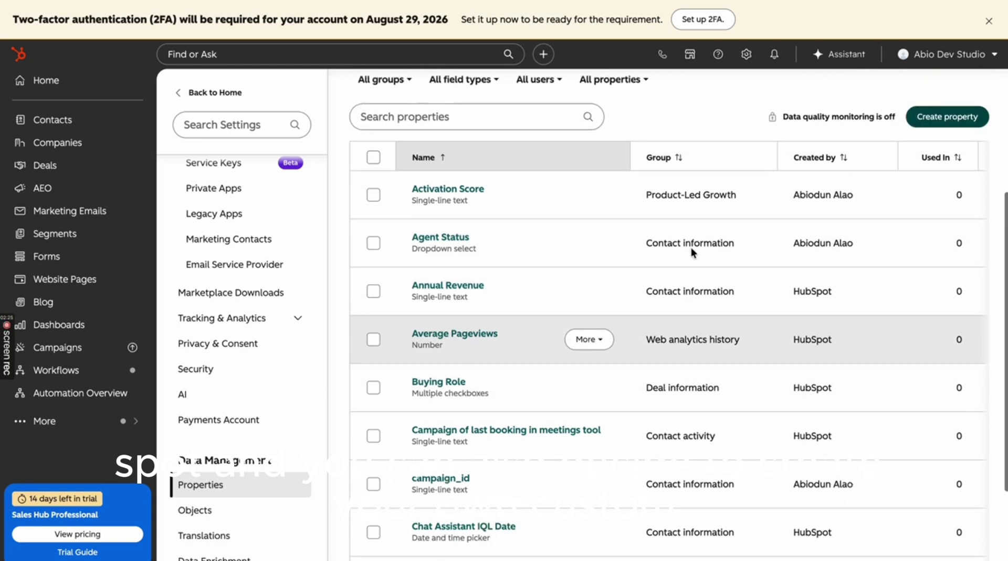
Start a new contact property with the full set of editing options and label it Agent Lead
left_click(954, 126)
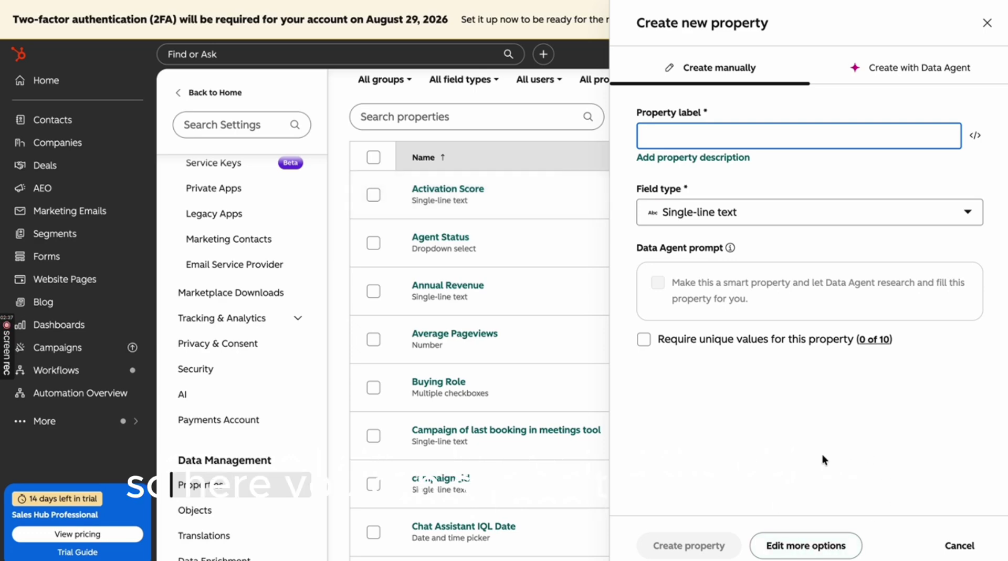
left_click(806, 544)
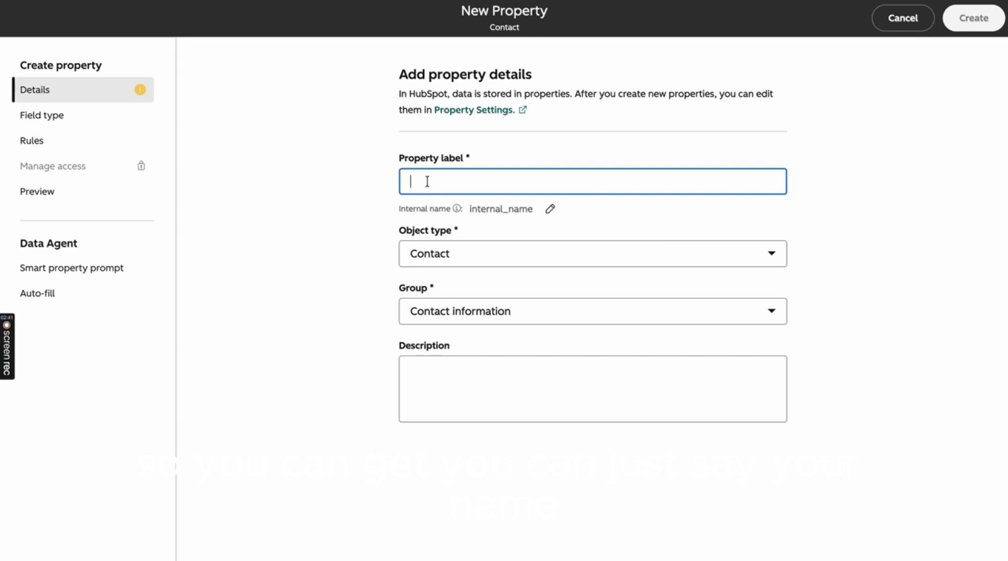
type("Name")
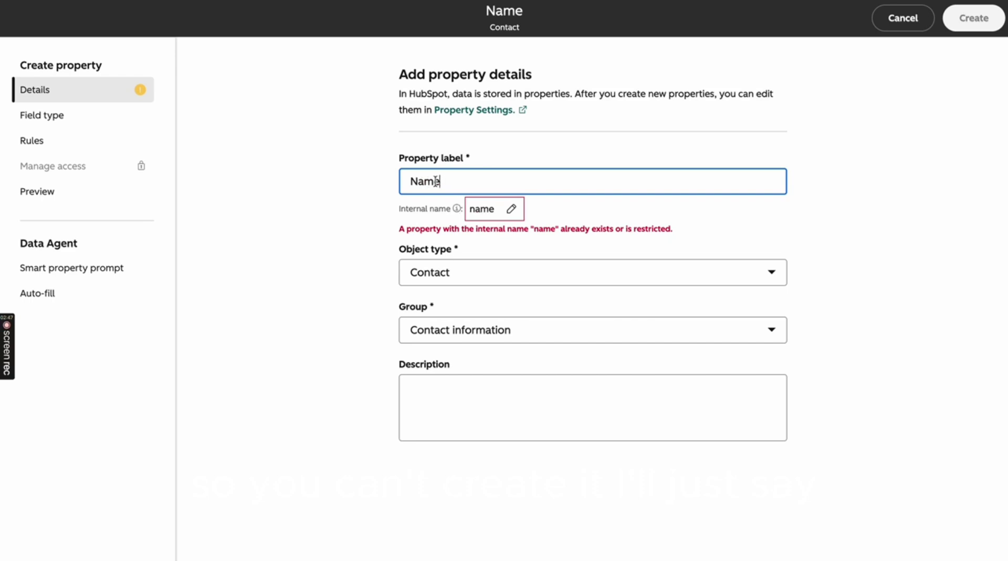
double_click(423, 182)
type("Agent Lead")
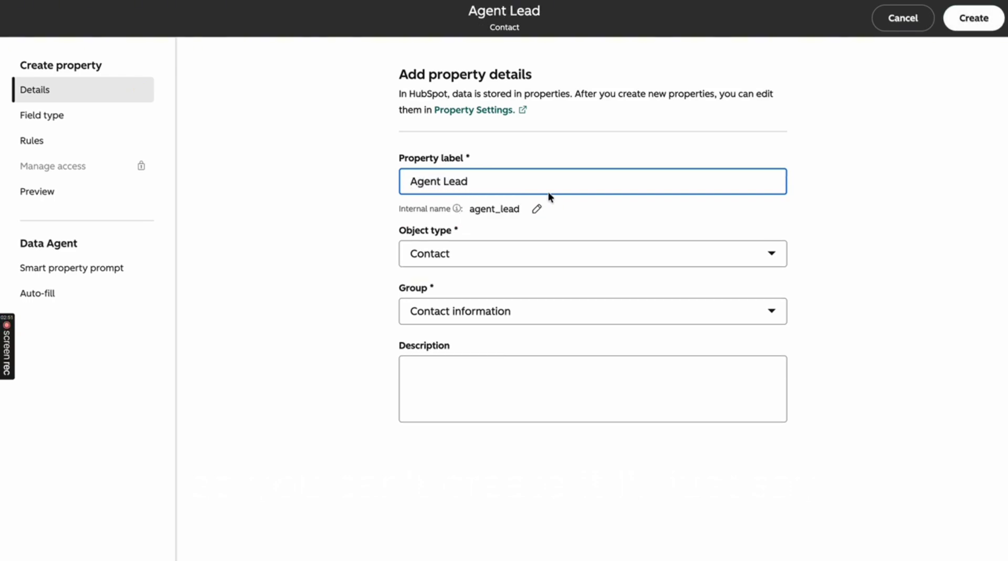
Examine which object types the Agent Lead property can belong to, and close the list without choosing another one
left_click(480, 259)
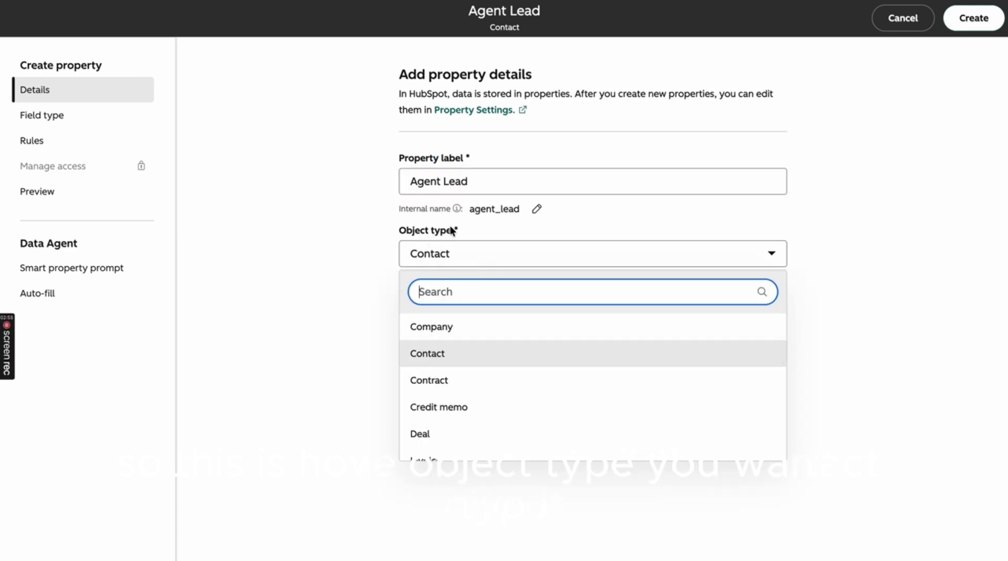
left_click_drag(452, 231, 399, 232)
left_click(475, 251)
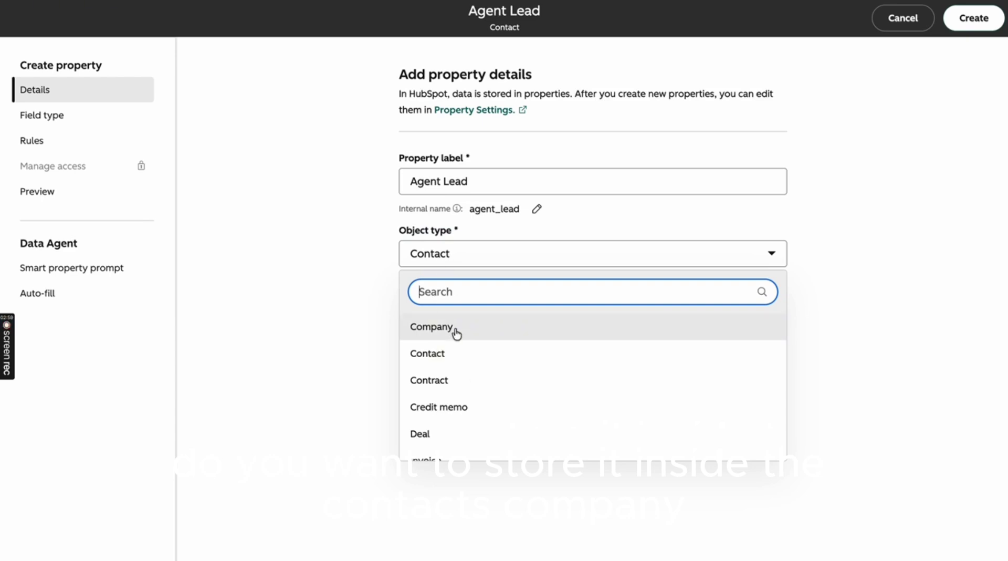
scroll(461, 406, "down", 2)
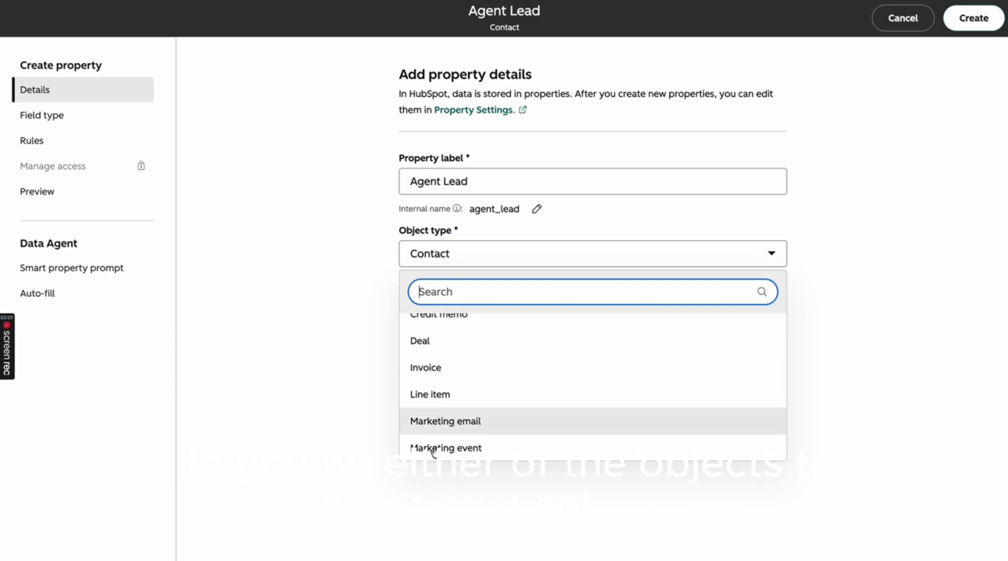
scroll(486, 419, "down", 2)
scroll(490, 418, "down", 2)
left_click(331, 341)
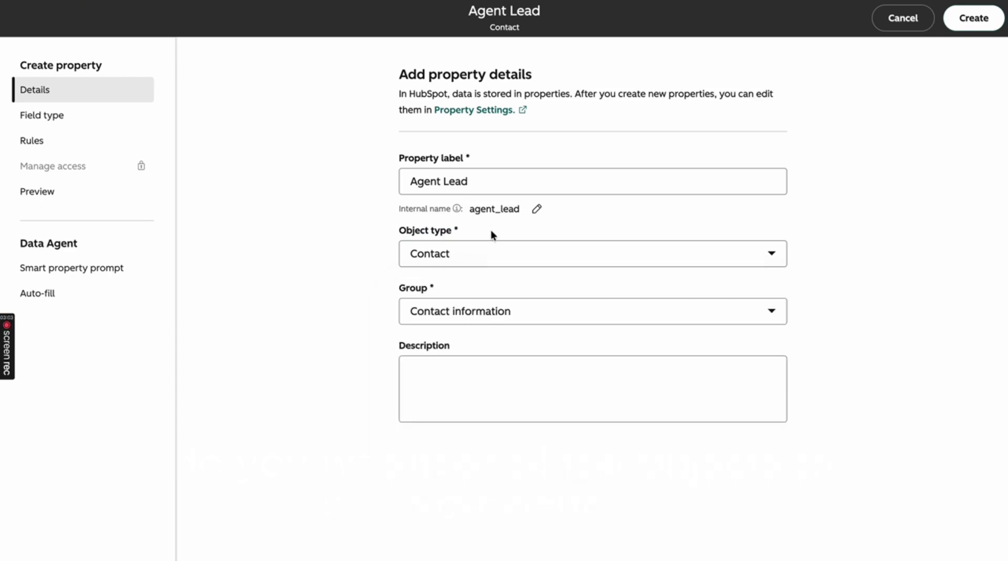
Examine the property groups available for Agent Lead, and close the list without choosing another group
left_click(465, 310)
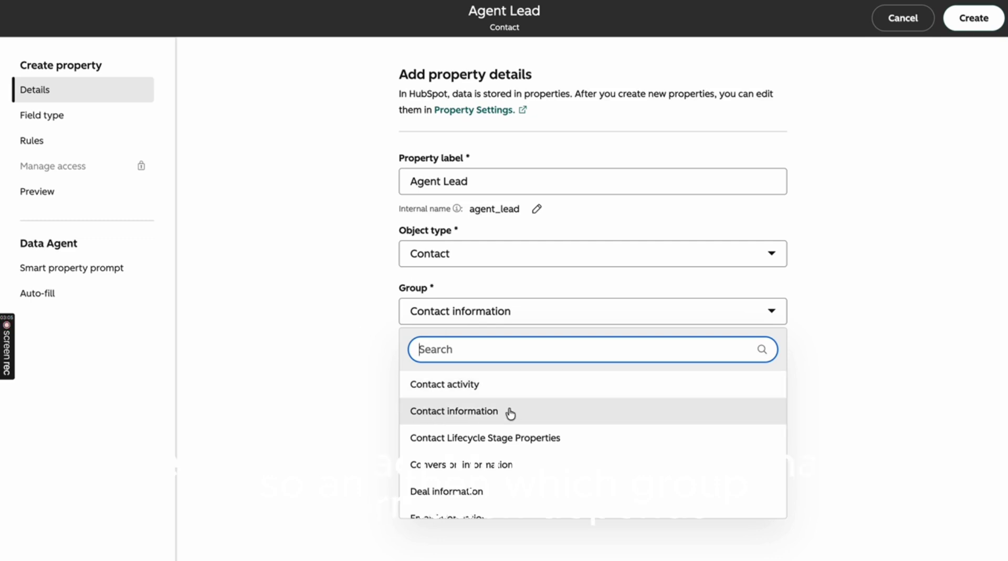
scroll(462, 447, "down", 2)
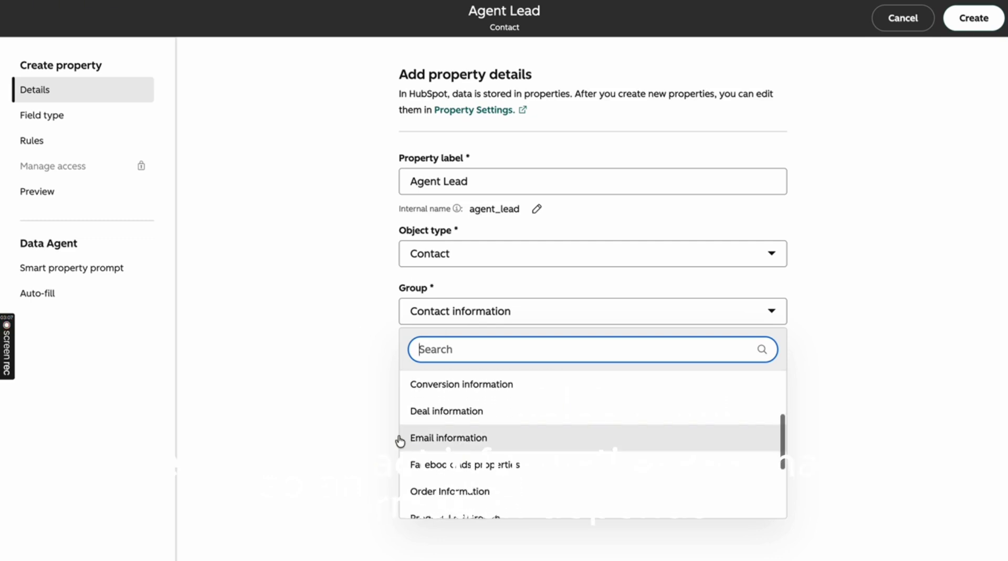
left_click(334, 384)
Examine the field types available for the Agent Lead property, and discard the unsaved property
left_click(58, 114)
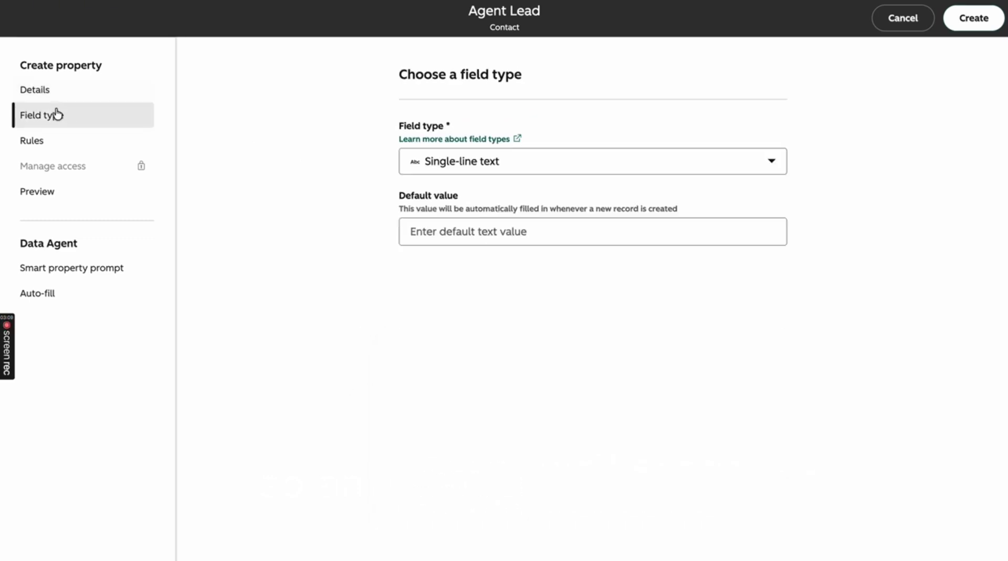
left_click(500, 166)
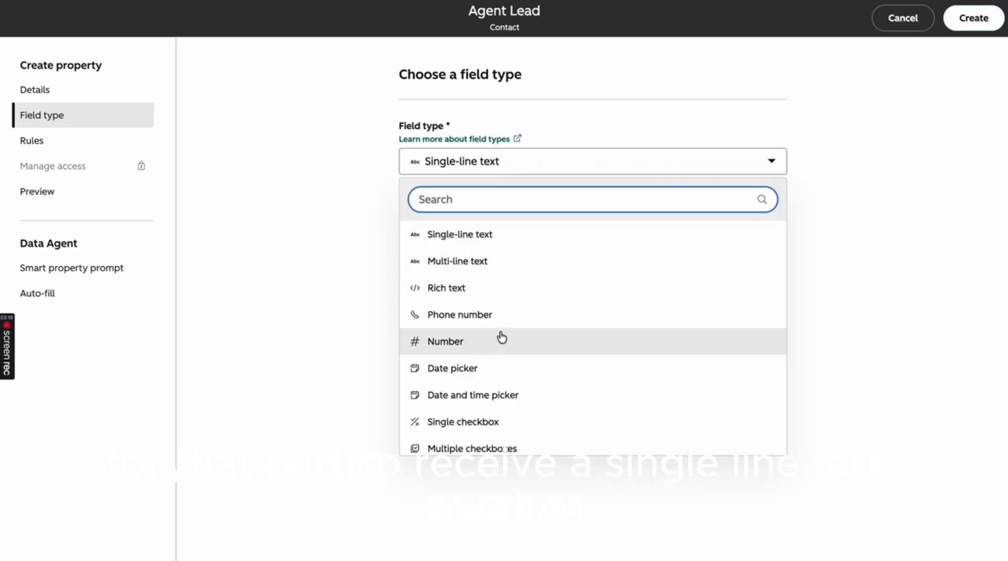
scroll(444, 366, "down", 5)
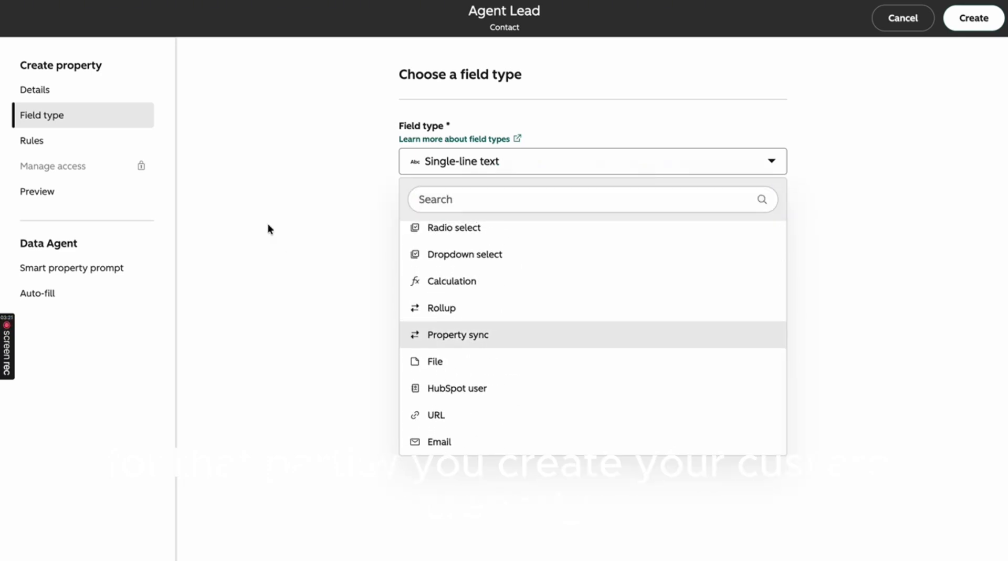
left_click(357, 208)
left_click(902, 21)
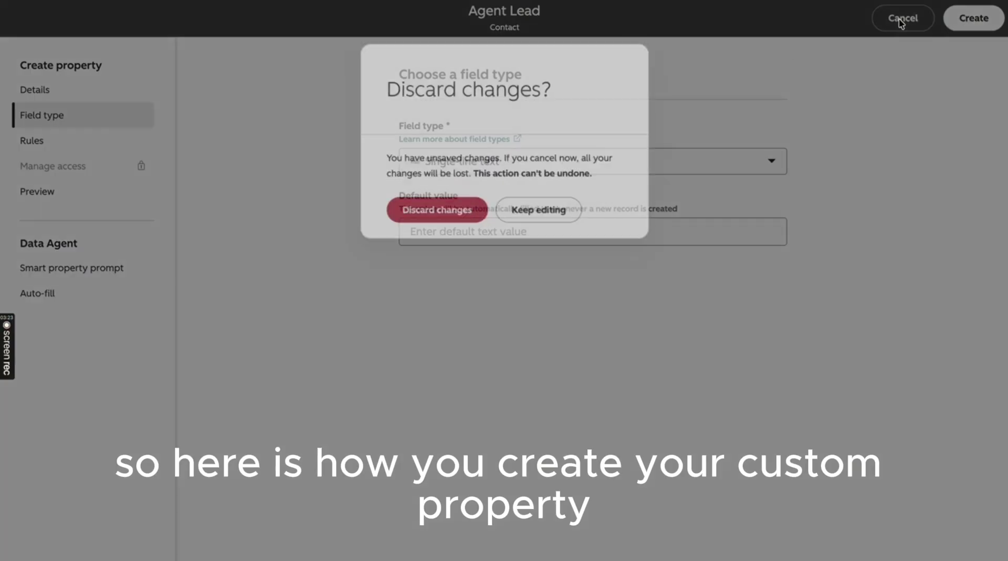
left_click(437, 213)
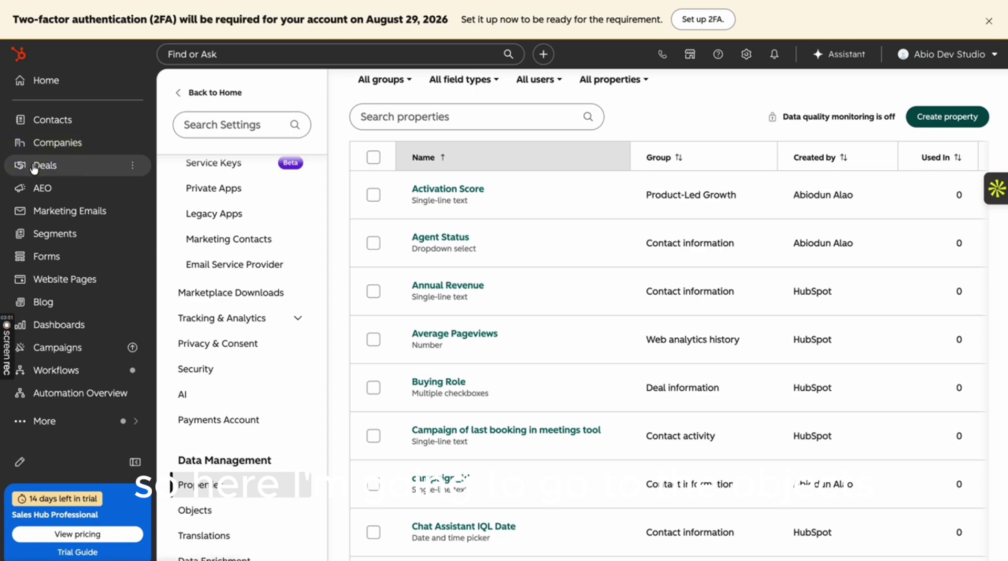
Open the Objects settings under Data Management, select Deals as the object, and display its pipelines
scroll(248, 350, "down", 2)
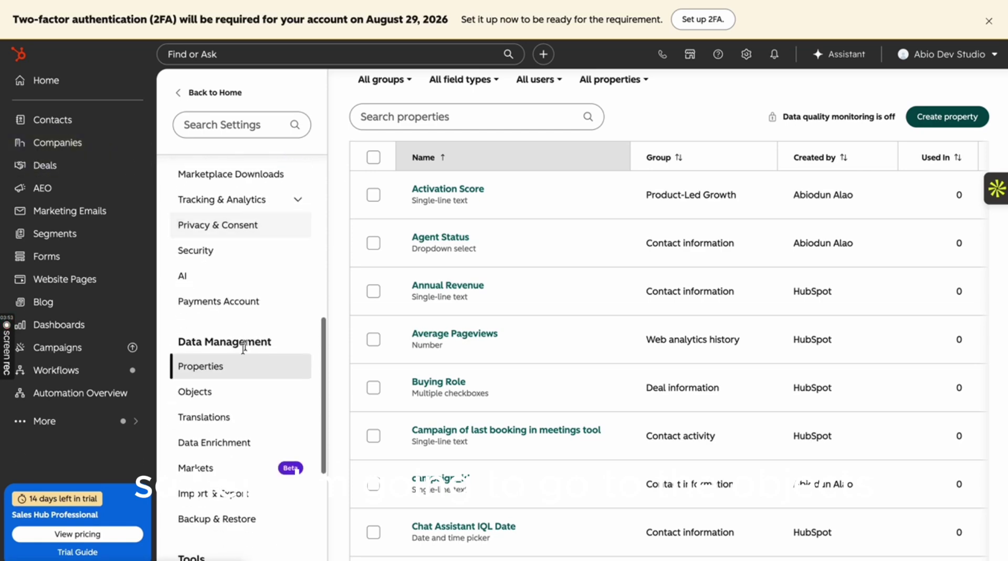
left_click(229, 401)
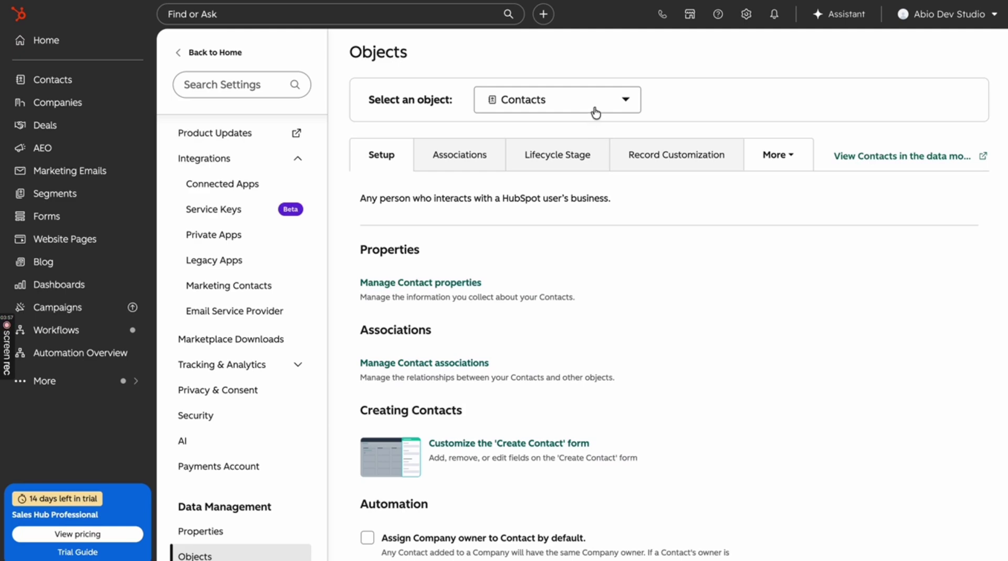
left_click(593, 108)
scroll(540, 287, "down", 2)
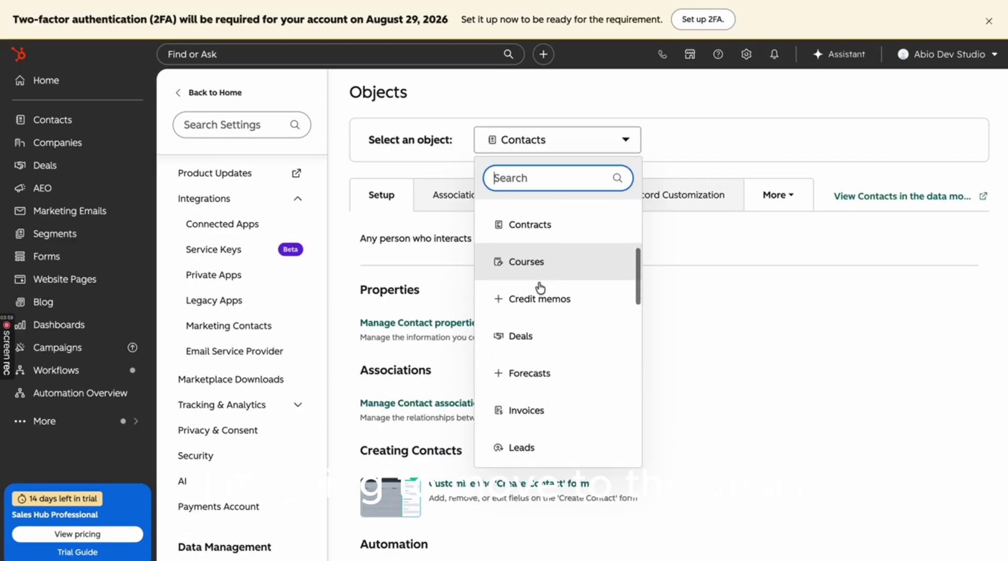
left_click(528, 338)
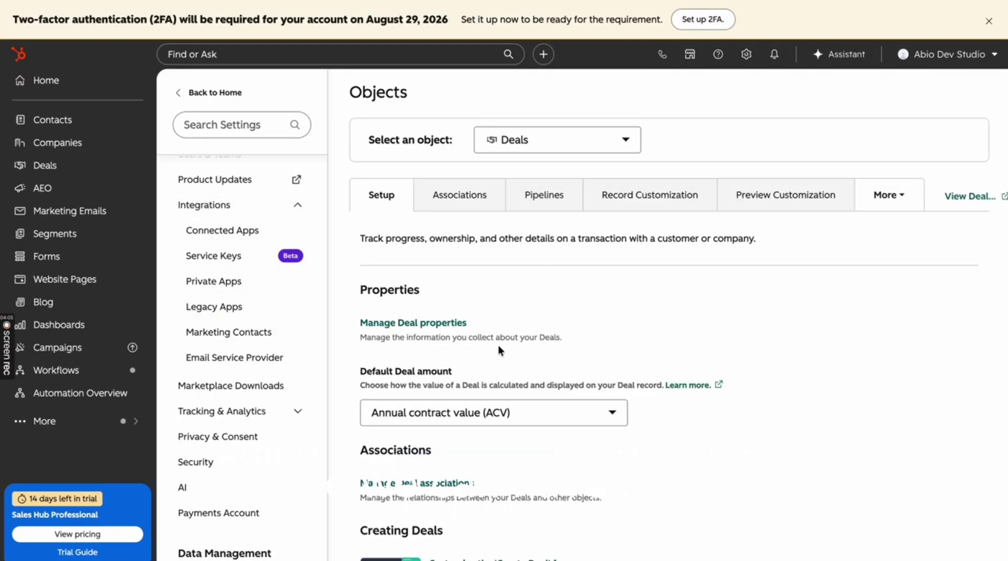
left_click(546, 195)
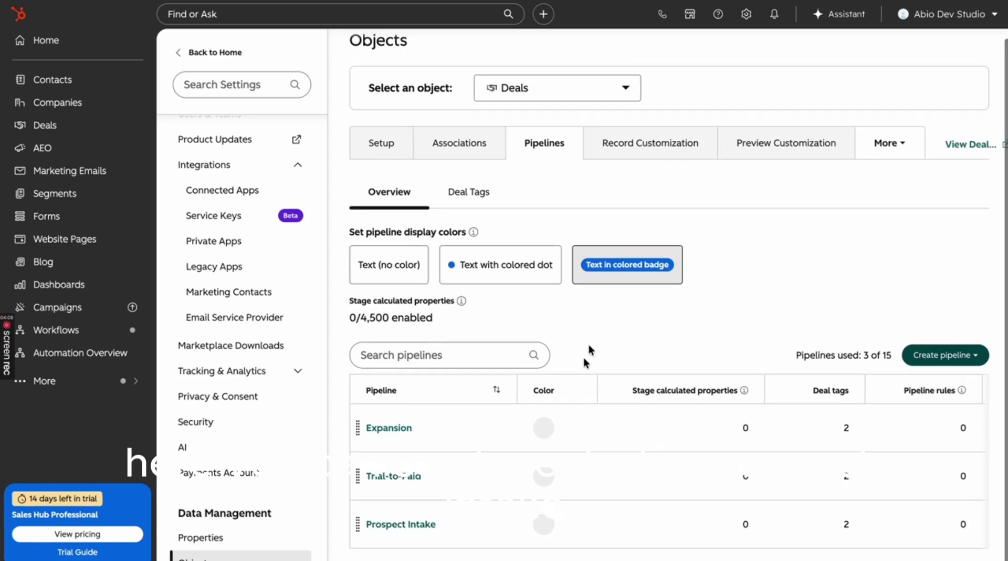
Open the Prospect Intake pipeline and review its deal stages and their probabilities
scroll(399, 488, "down", 1)
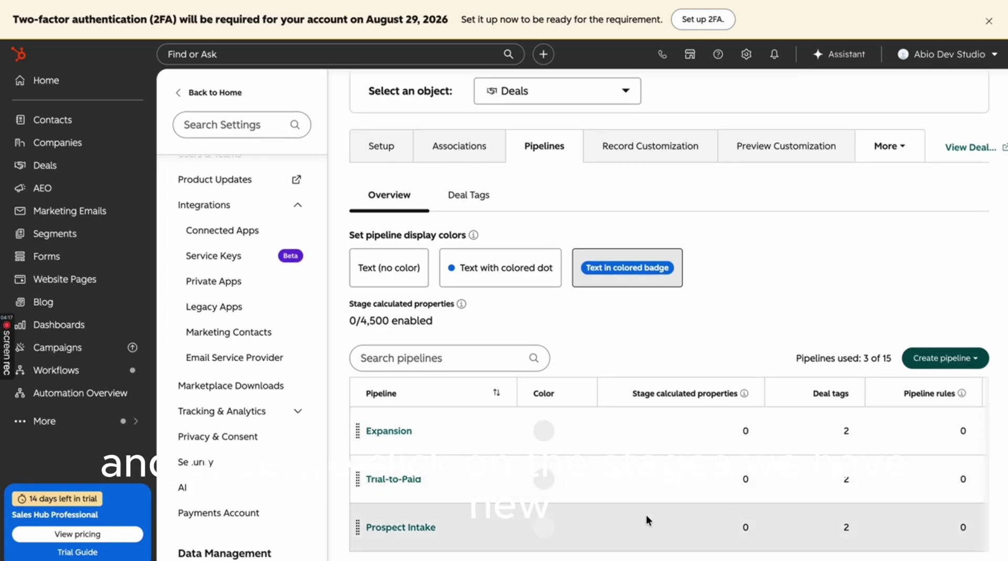
left_click(422, 527)
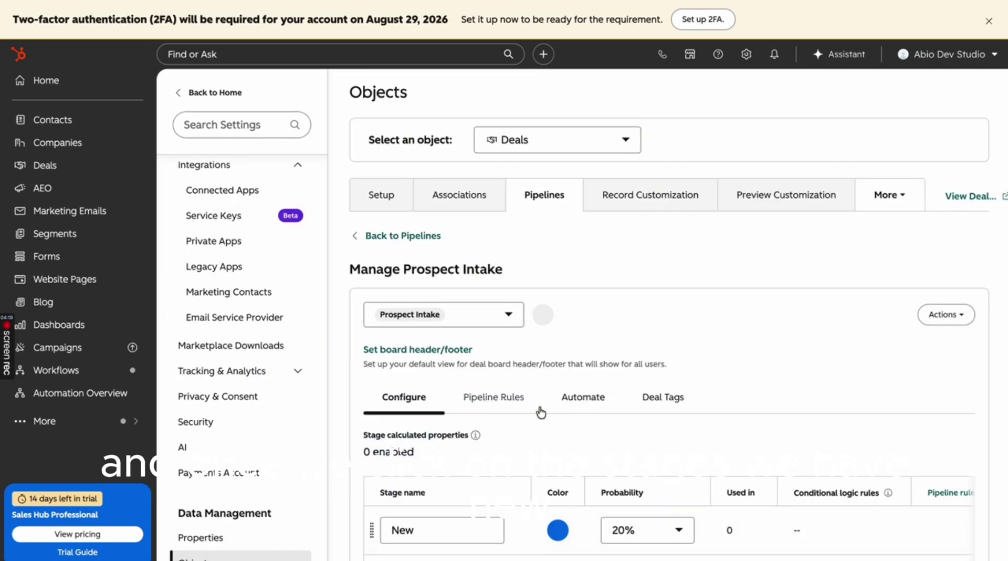
scroll(541, 412, "down", 4)
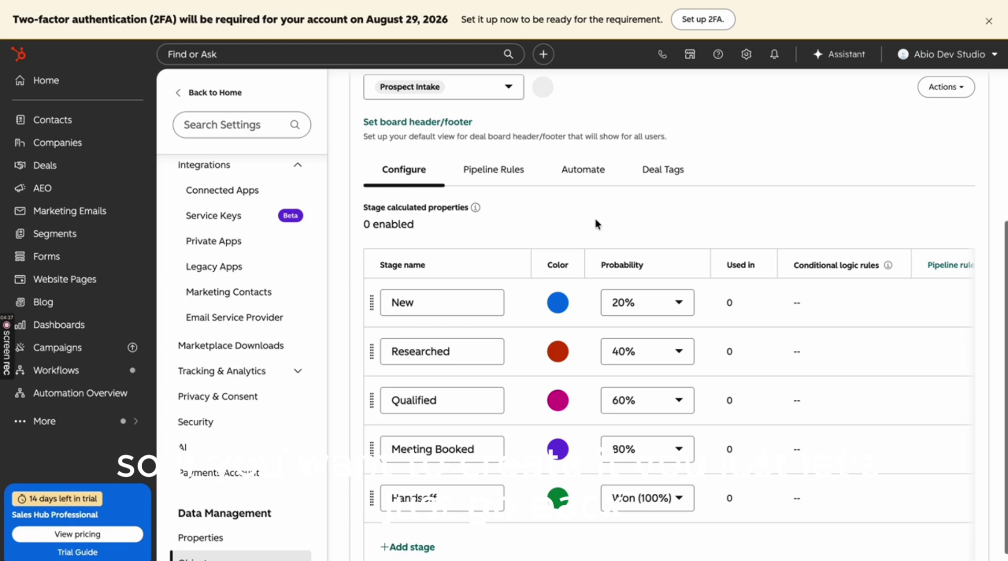
scroll(595, 218, "up", 4)
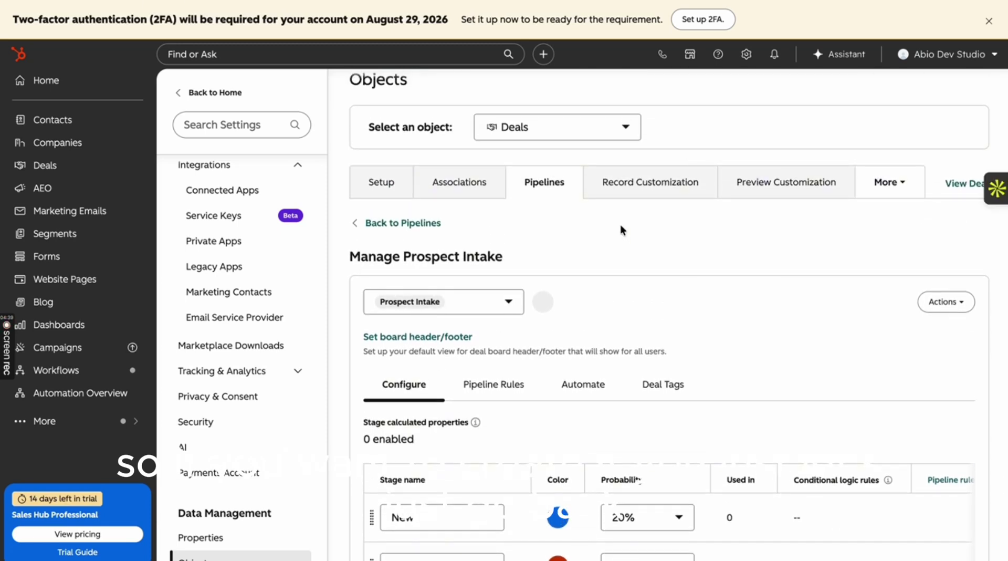
scroll(423, 166, "up", 1)
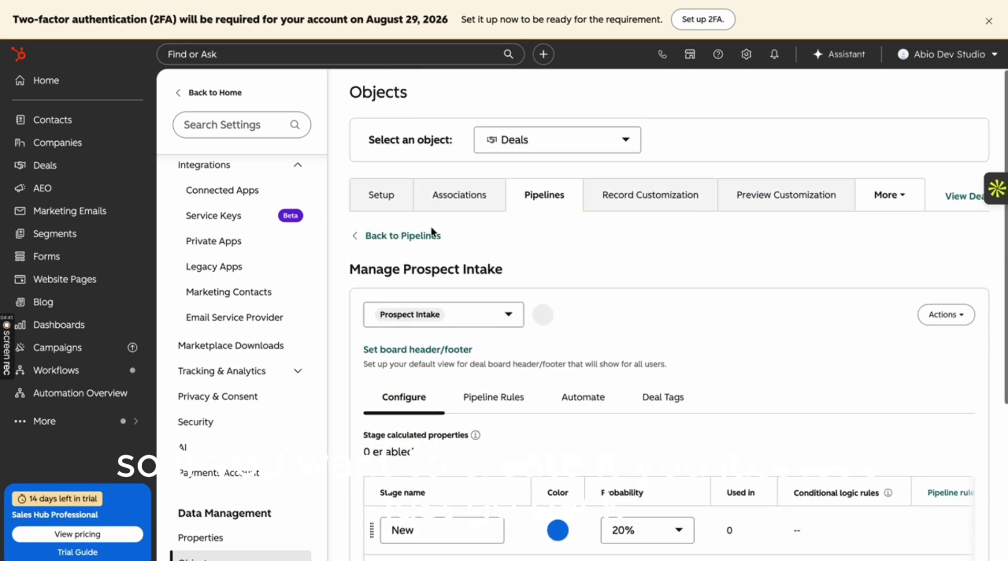
Return to the pipelines list and create a deal pipeline from scratch named Work Activity
left_click(373, 240)
scroll(872, 336, "down", 1)
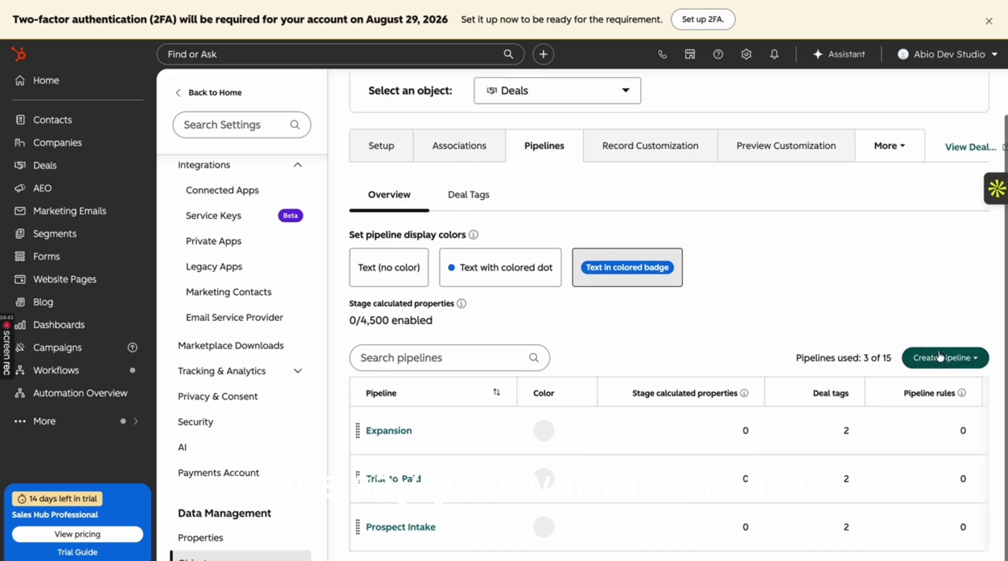
left_click(954, 361)
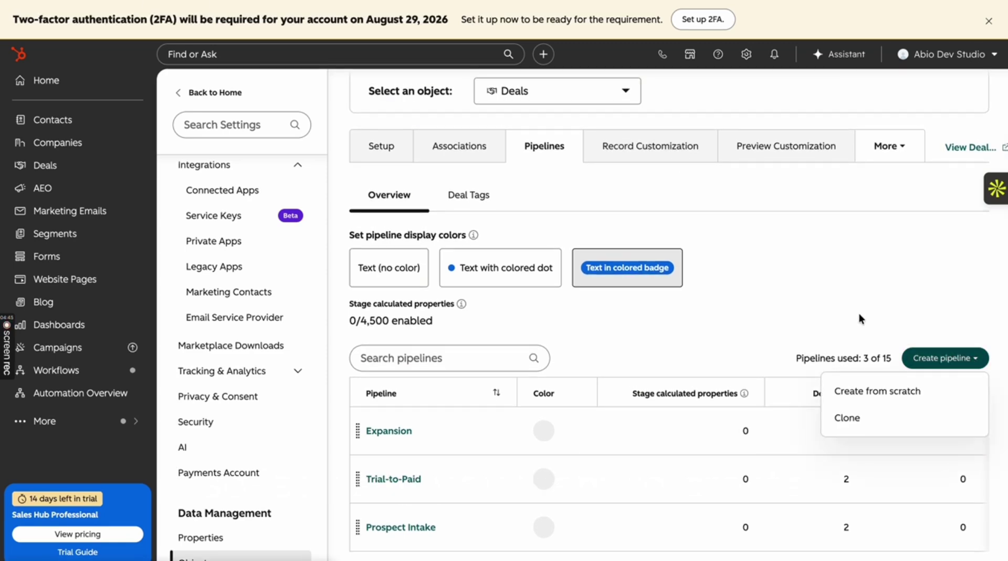
left_click(870, 394)
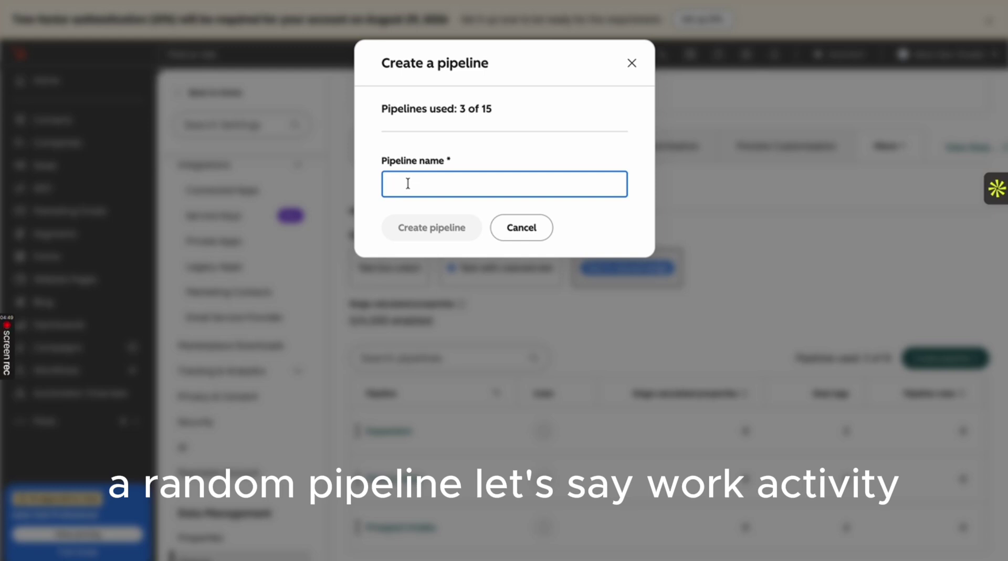
type("Work Activity")
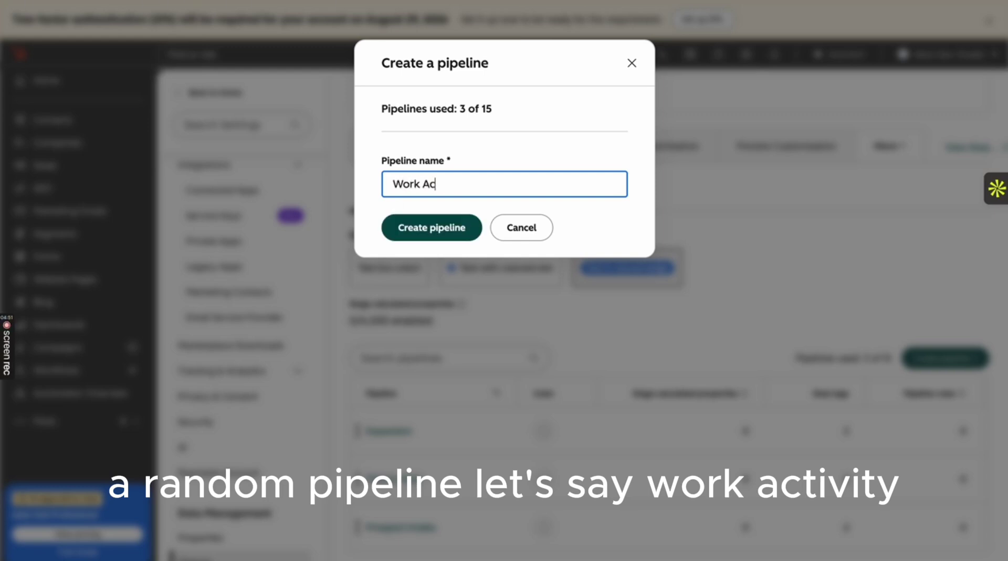
left_click(457, 229)
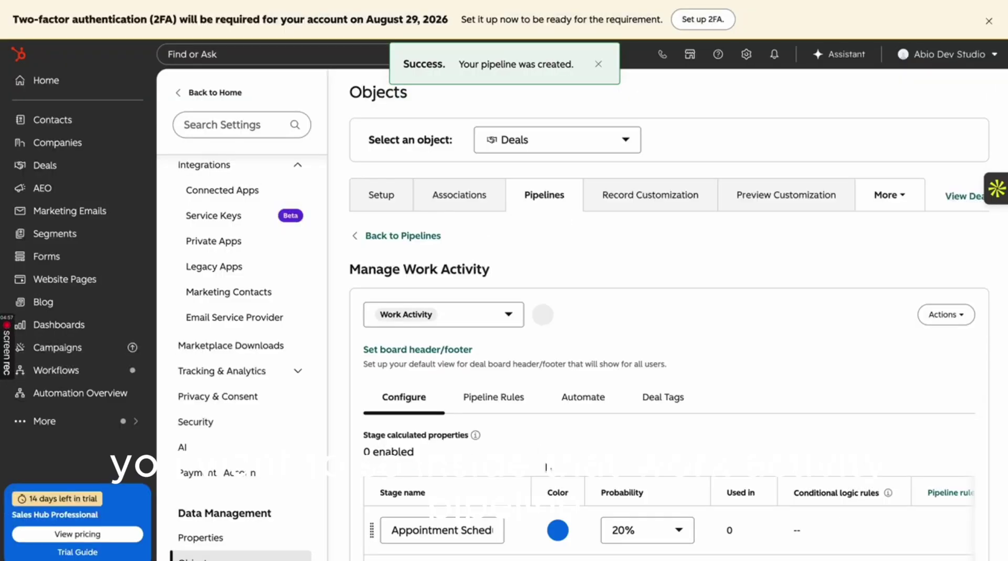
Rename the first stage of the Work Activity pipeline as Just starting
scroll(546, 466, "down", 7)
scroll(518, 326, "up", 3)
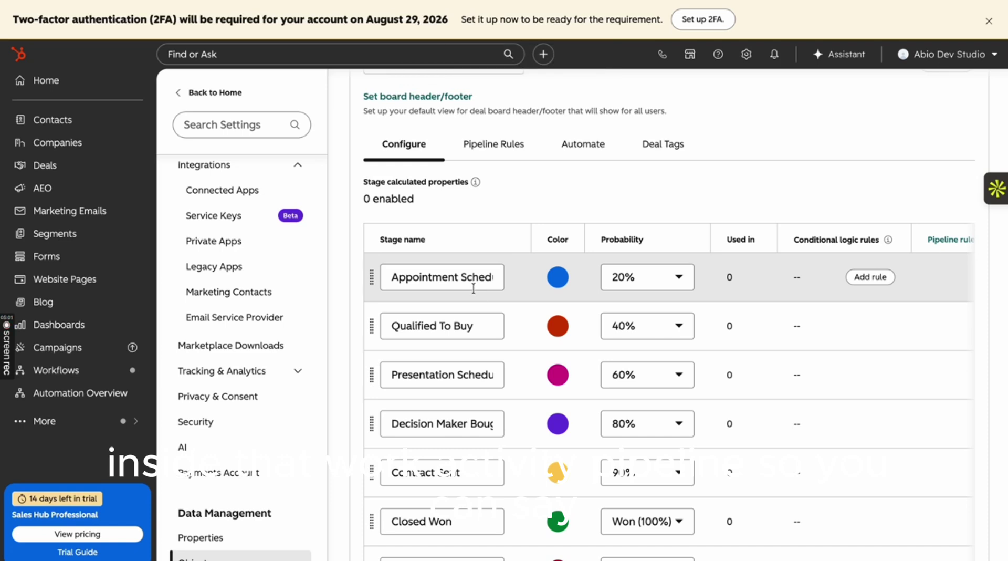
left_click(461, 281)
left_click_drag(391, 277, 493, 277)
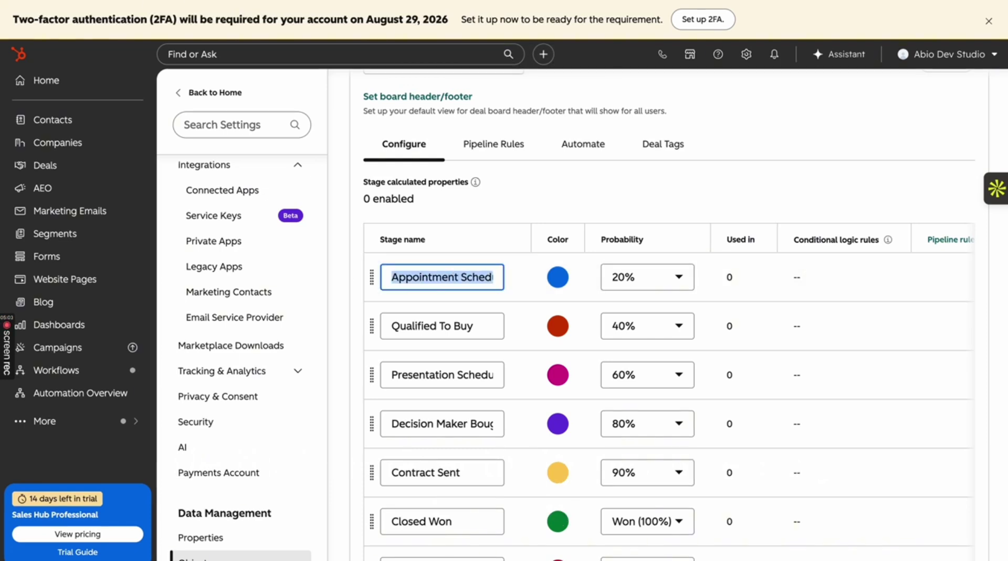
type("Just star")
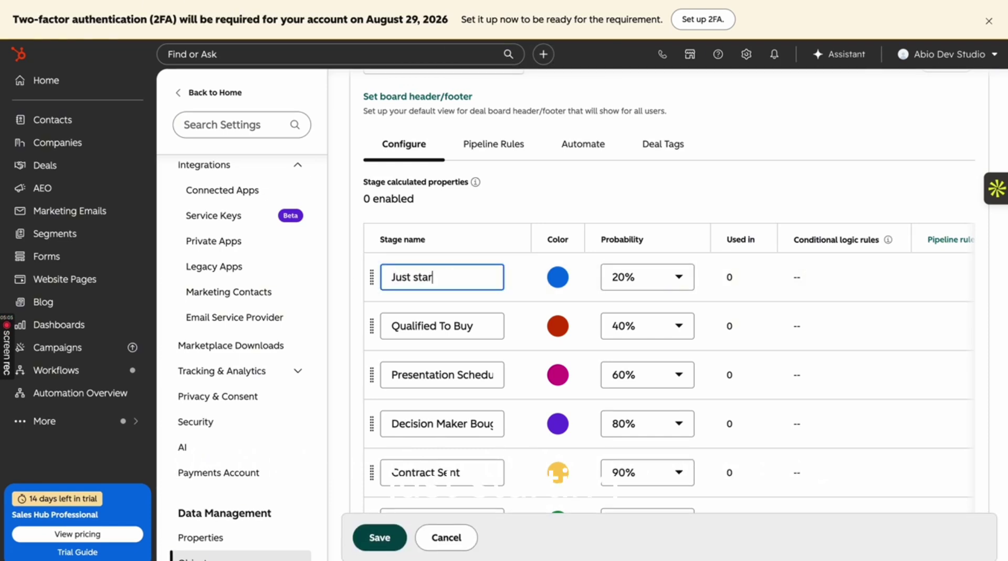
type("ring")
Rename the Qualified To Buy stage of the Work Activity pipeline as Already working
left_click(436, 327)
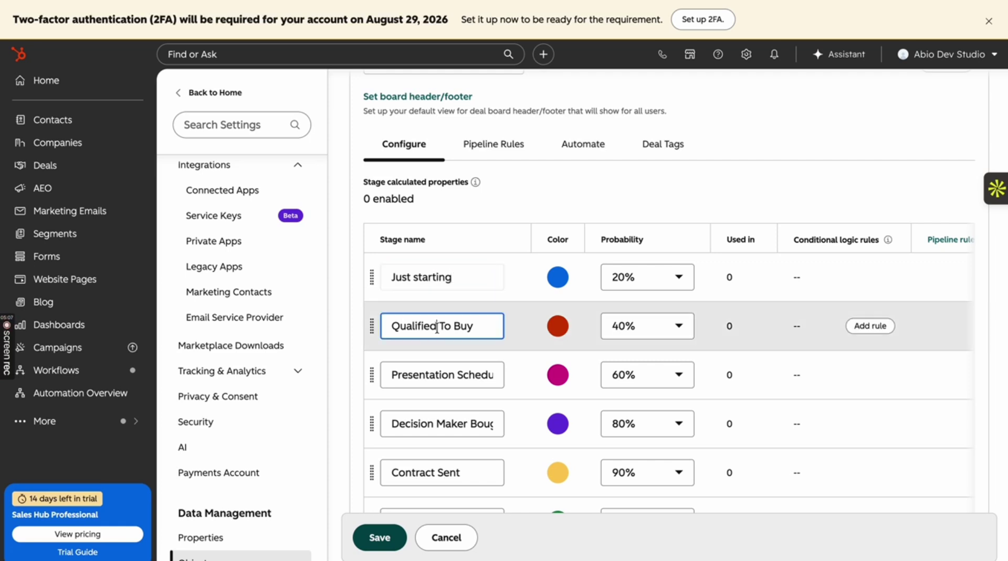
key("ctrl+a")
key("BackSpace")
type("Al")
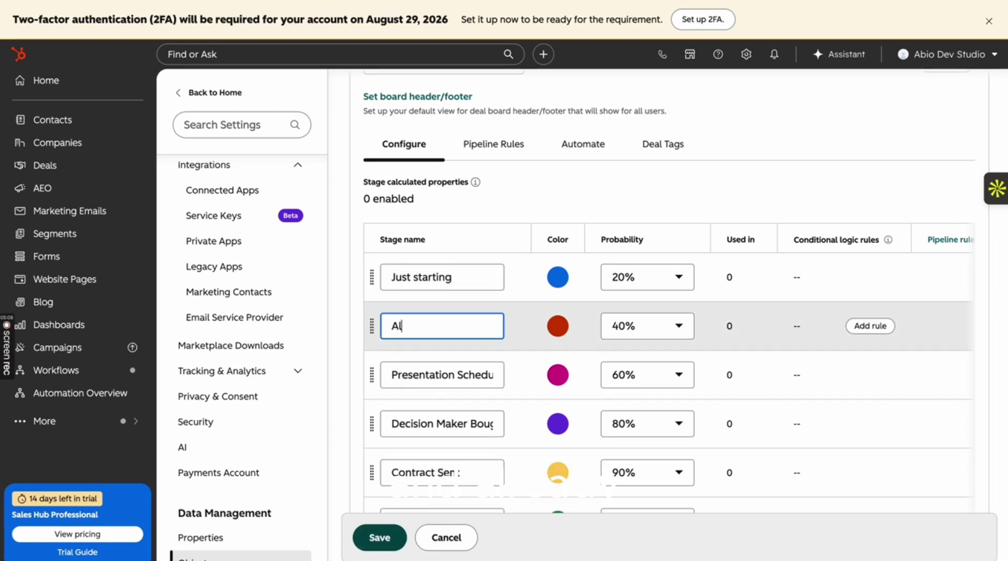
type("ready workf")
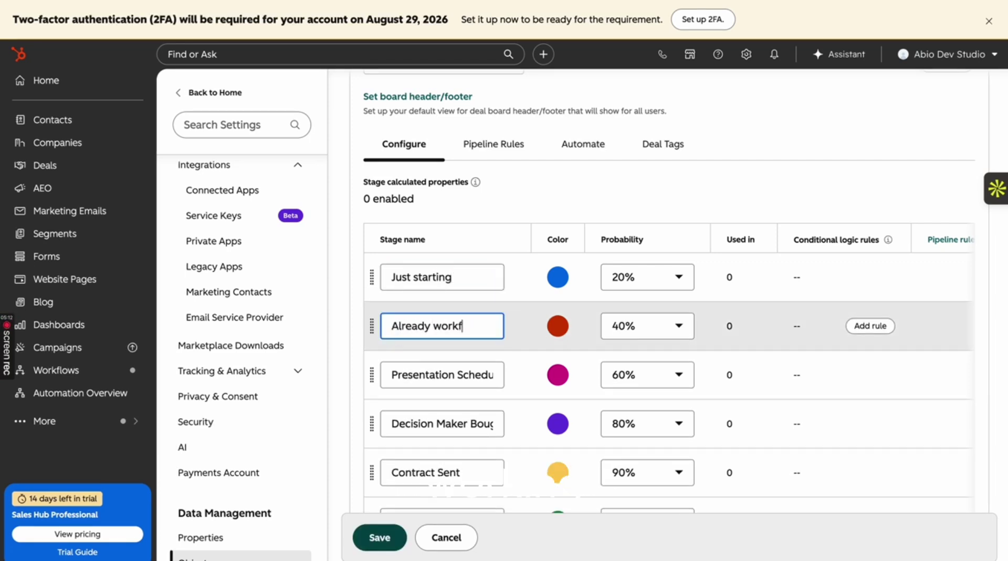
key("BackSpace")
type("ing")
Go back to the pipelines list, leaving the Work Activity stage edits unsaved
scroll(594, 346, "up", 3)
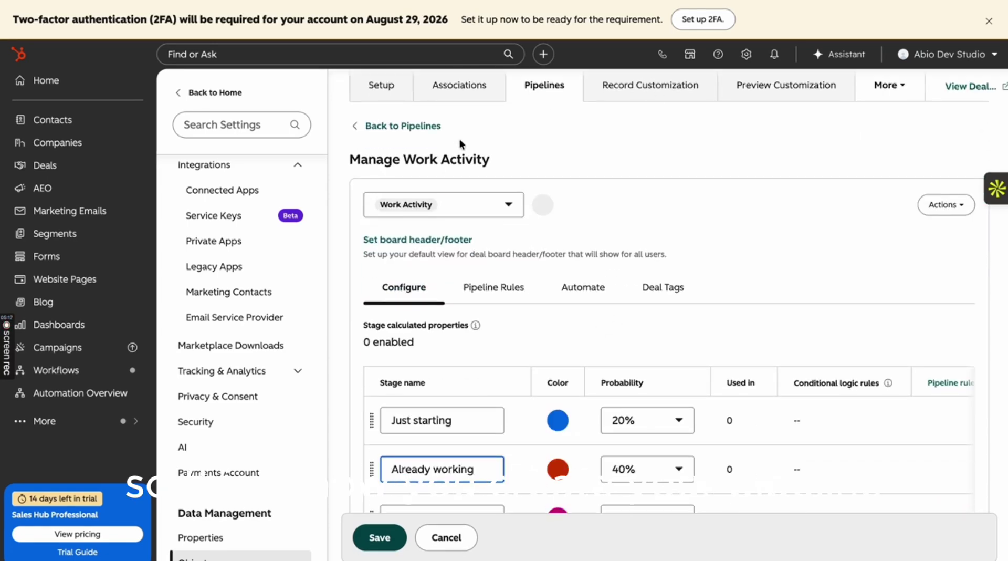
left_click(408, 126)
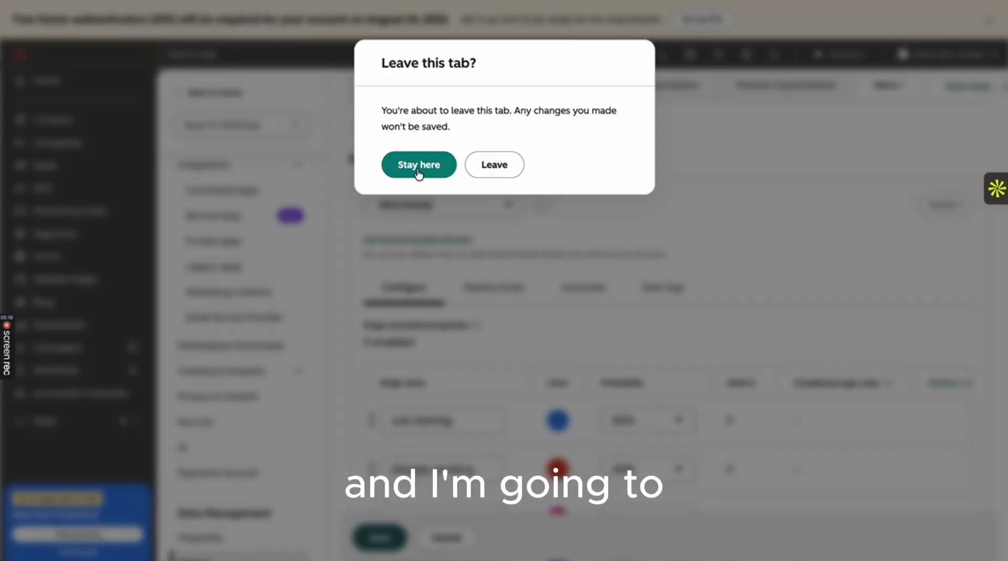
left_click(485, 166)
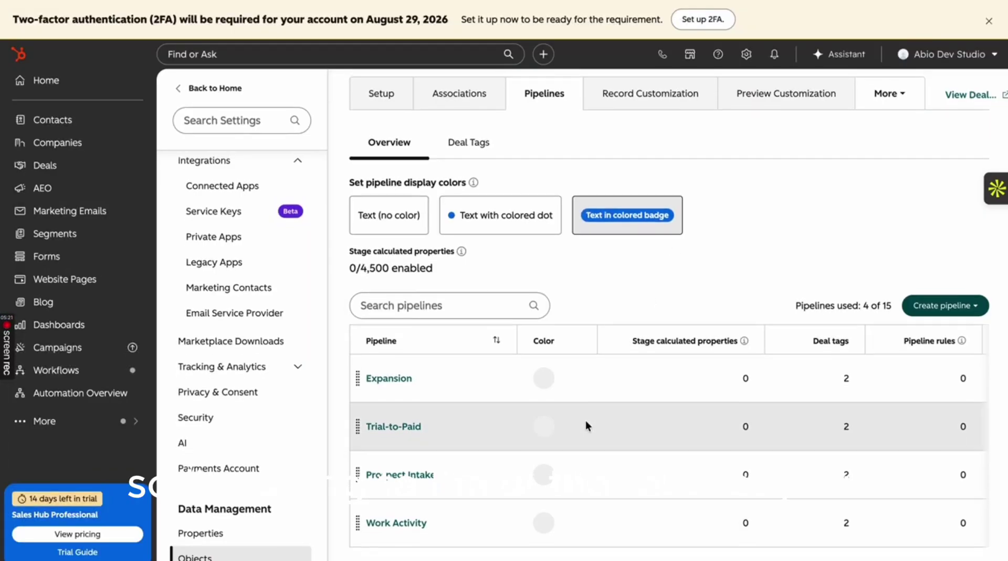
Delete the Work Activity deal pipeline and confirm its deletion
scroll(641, 534, "right", 6)
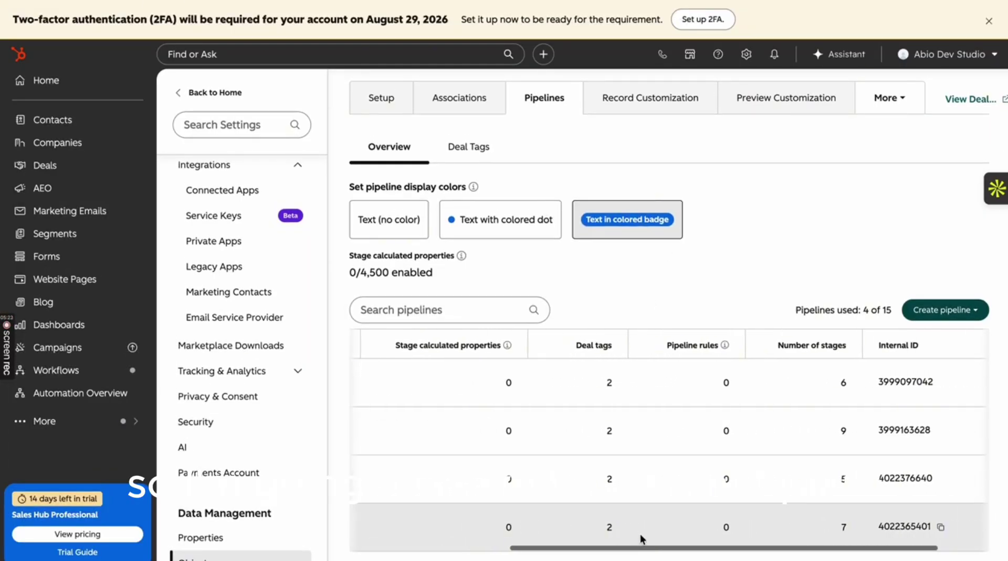
left_click(947, 526)
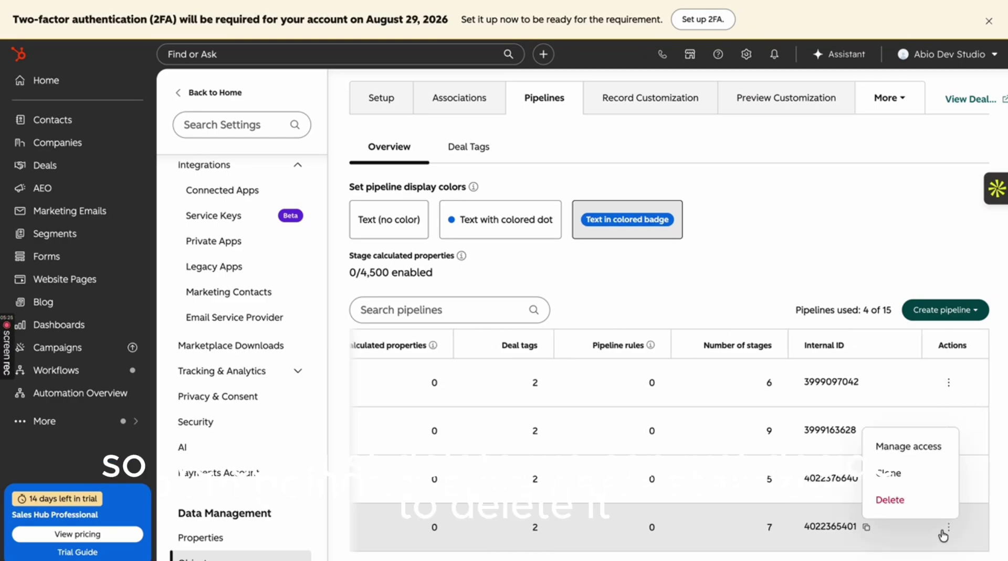
left_click(893, 499)
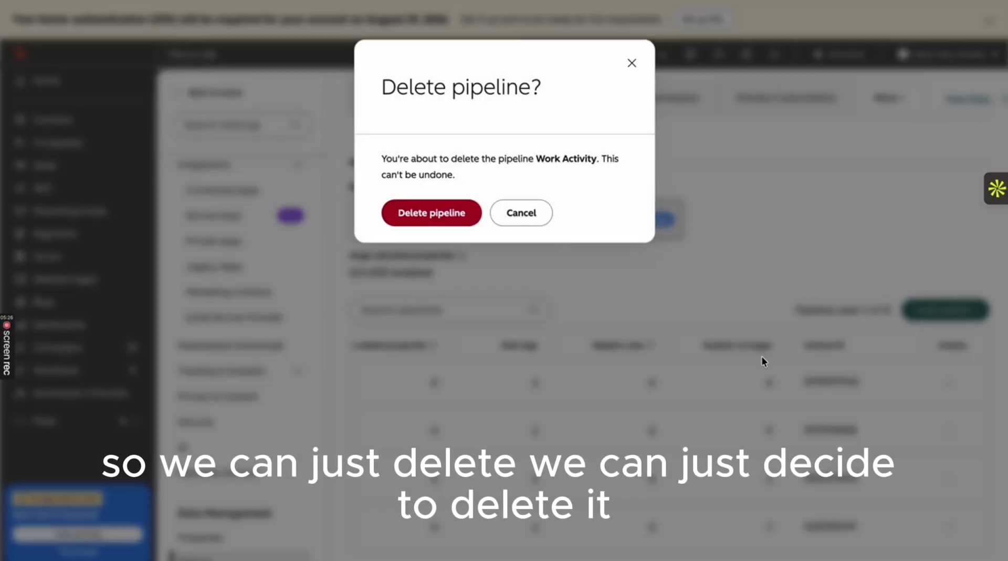
left_click(416, 214)
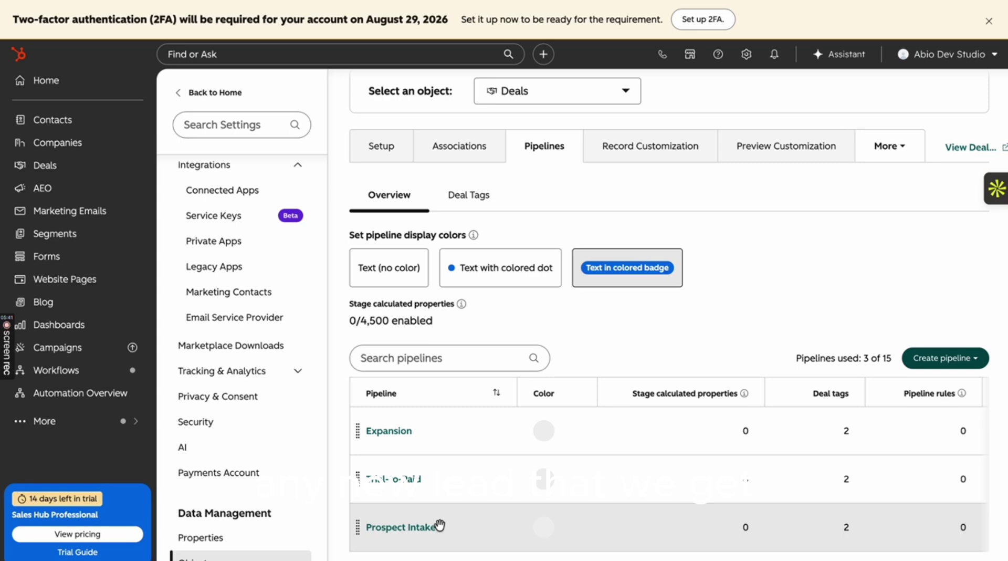
Review the stages and probabilities of the Prospect Intake pipeline and return to the pipelines list
left_click(412, 526)
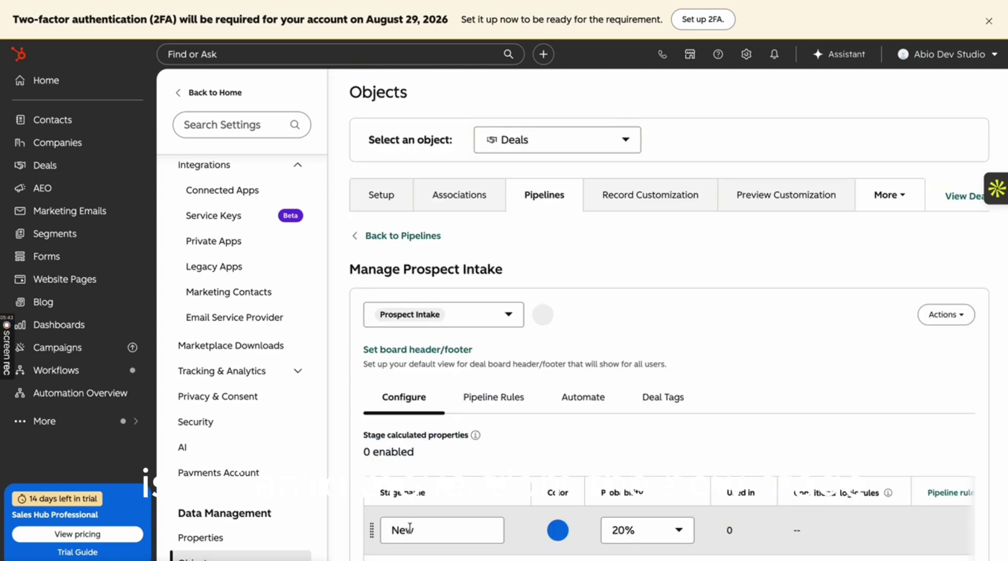
scroll(525, 302, "down", 4)
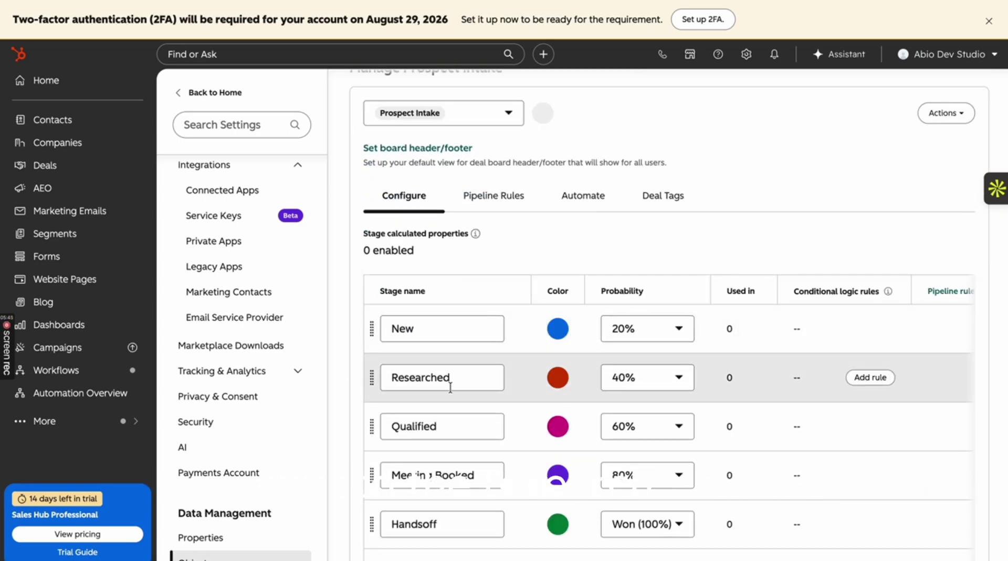
scroll(450, 387, "down", 1)
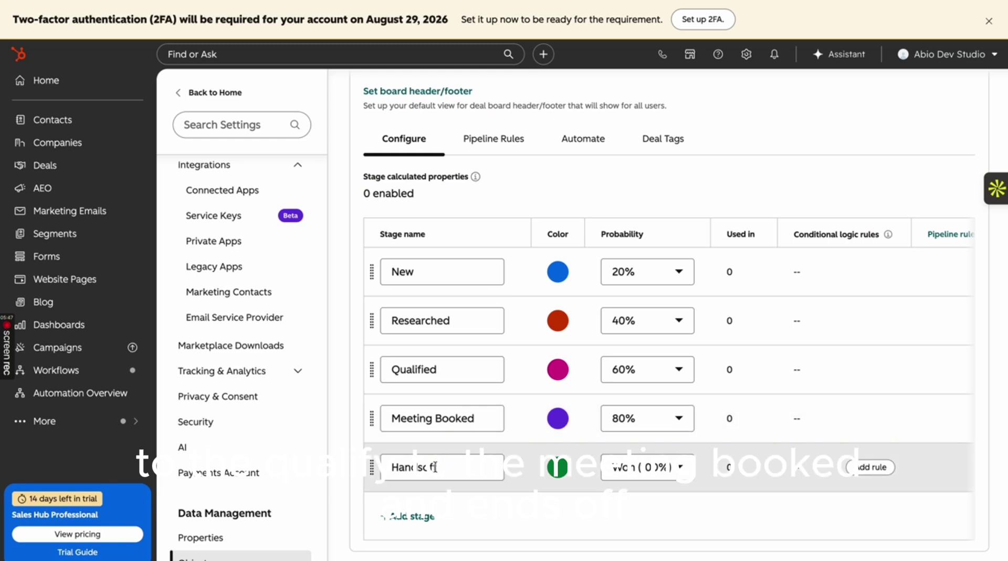
scroll(420, 173, "up", 4)
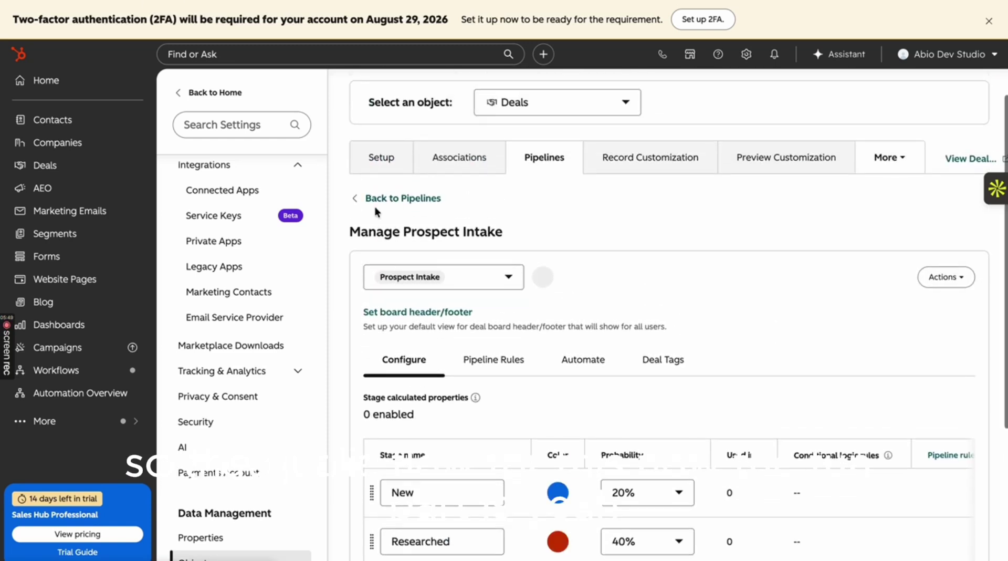
left_click(357, 199)
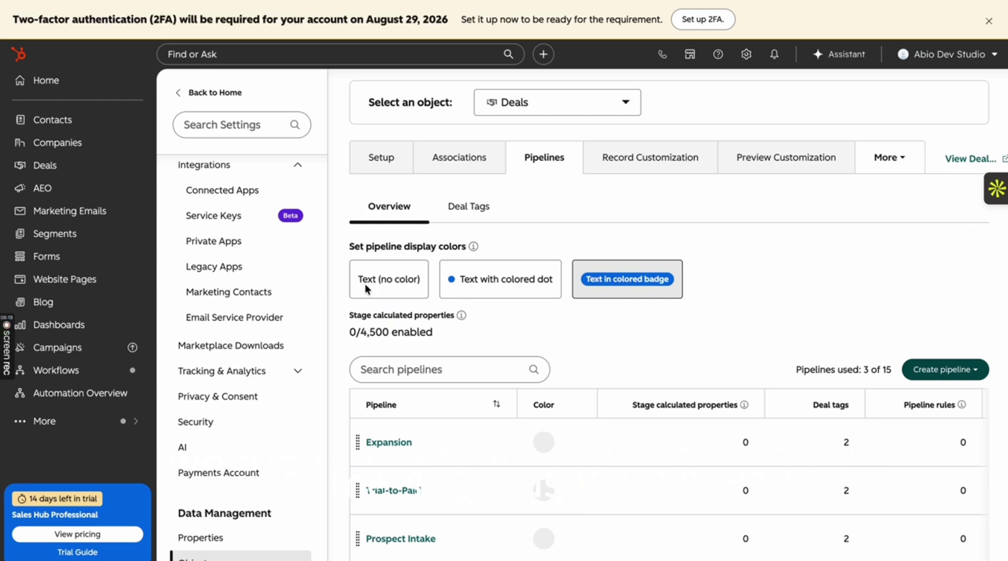
Switch to n8n and start a test execution of the SDR Agent — Core (PipelineWorks) workflow
key("F11")
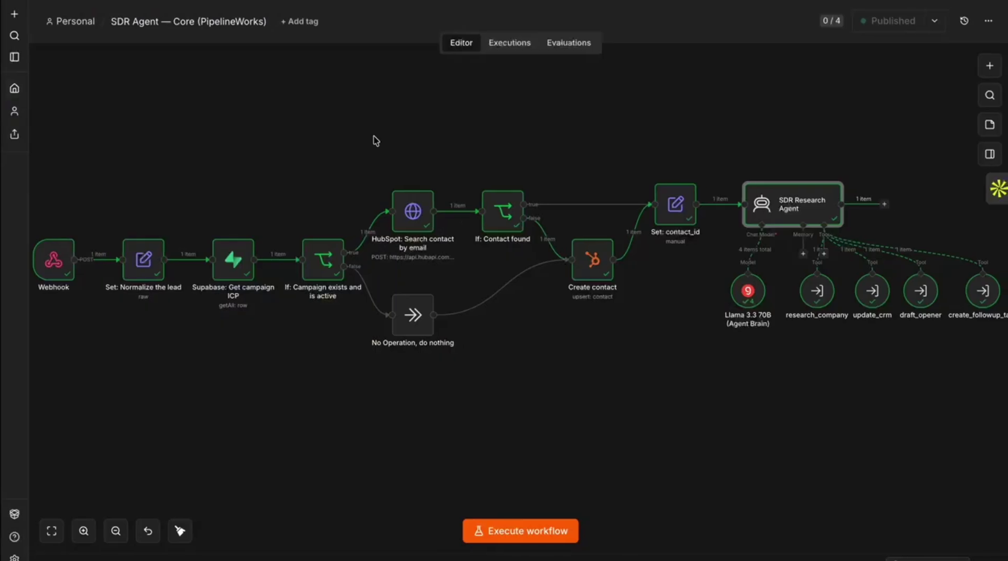
left_click(537, 534)
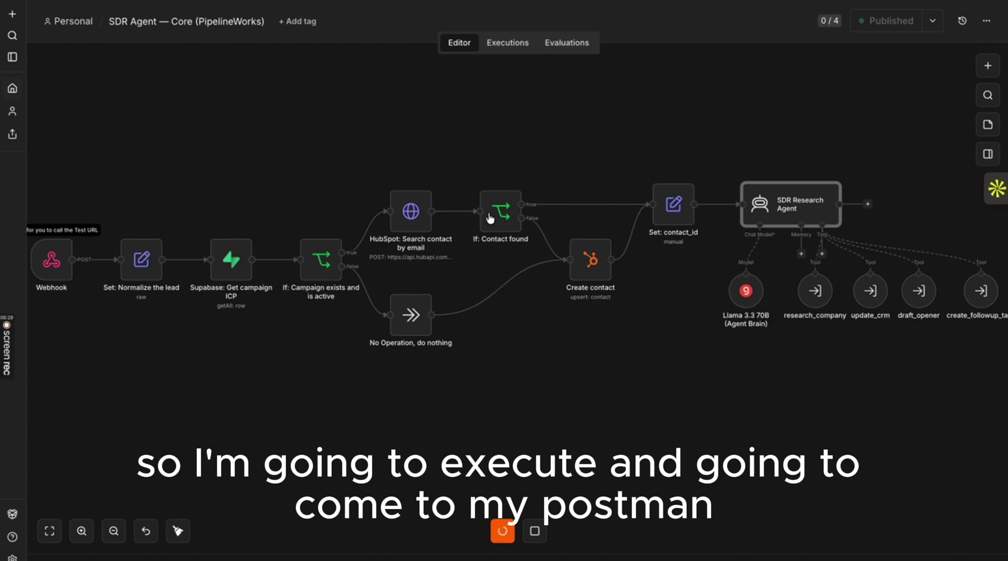
Switch to Postman and review the sample lead's JSON body in the POST request to the sdr-lead test webhook
key("ctrl+Right")
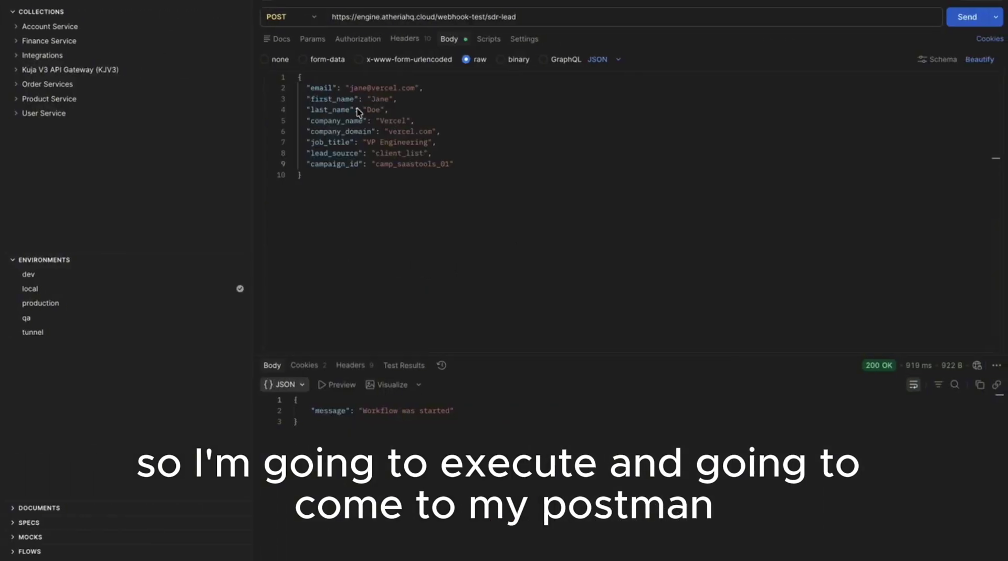
left_click_drag(302, 175, 294, 77)
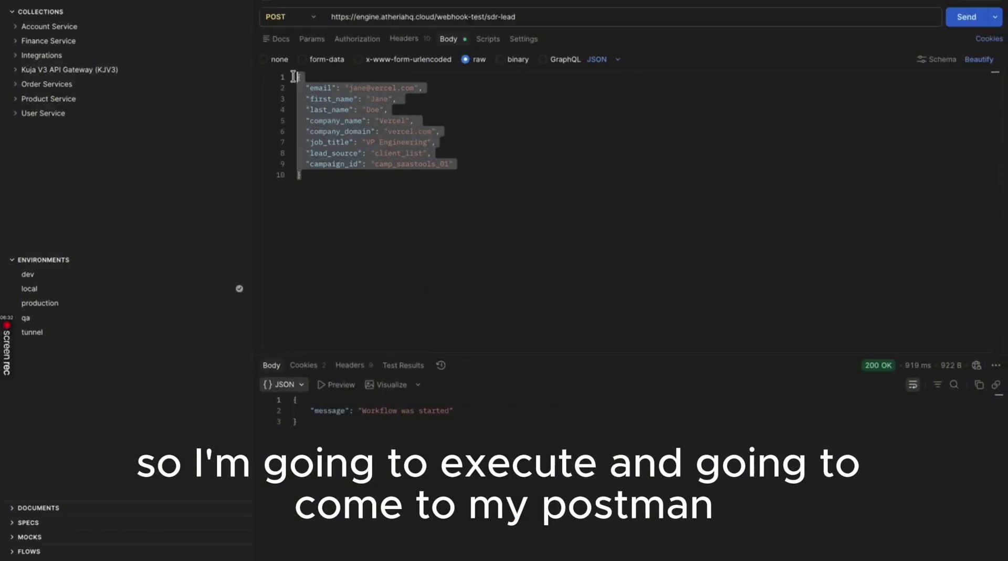
left_click(401, 104)
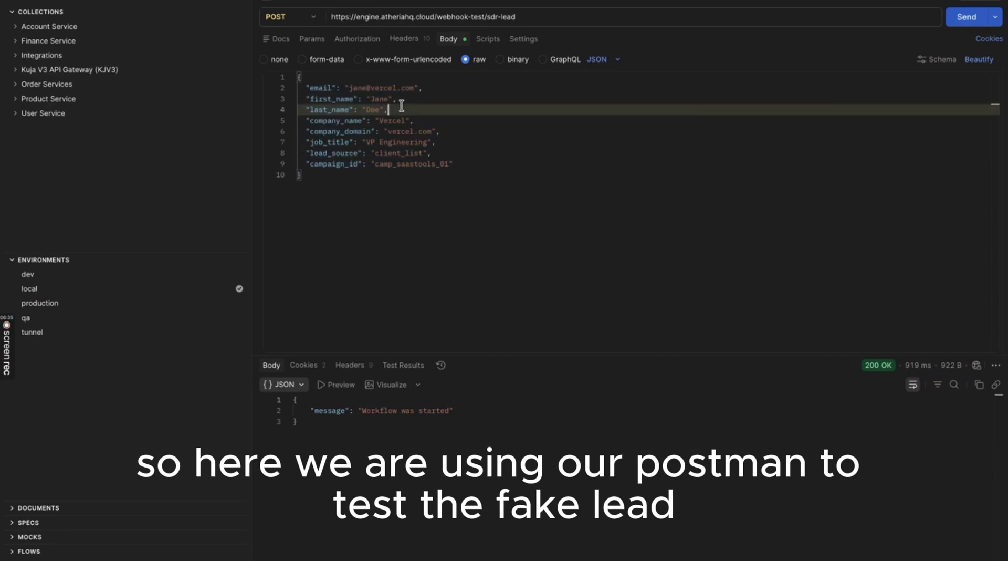
left_click(425, 120)
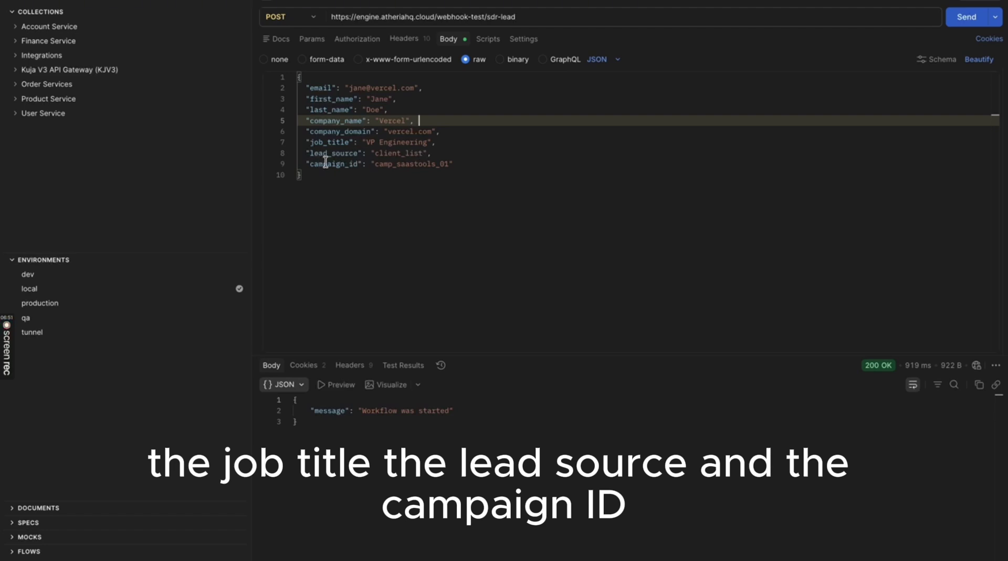
left_click_drag(330, 175, 289, 81)
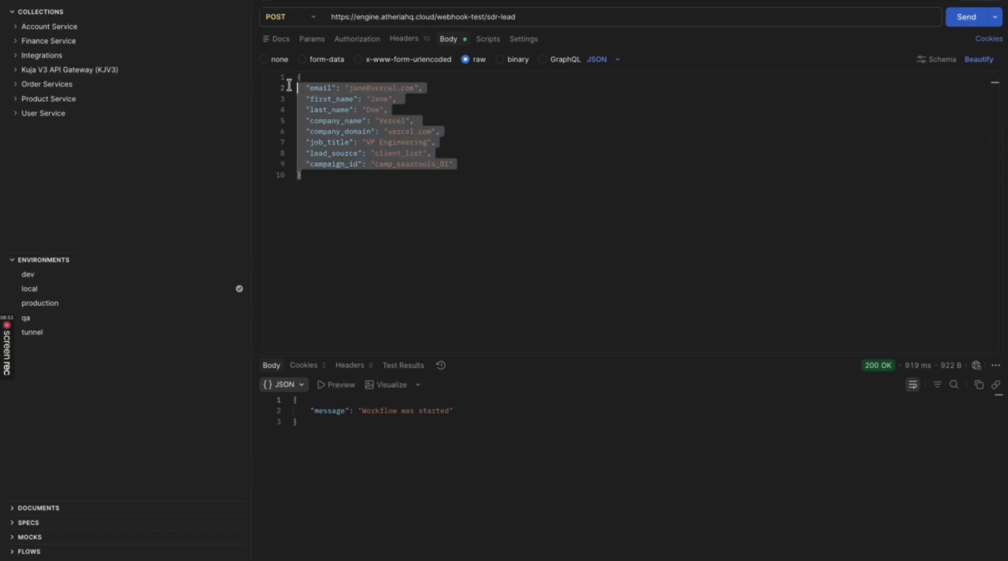
left_click(468, 150)
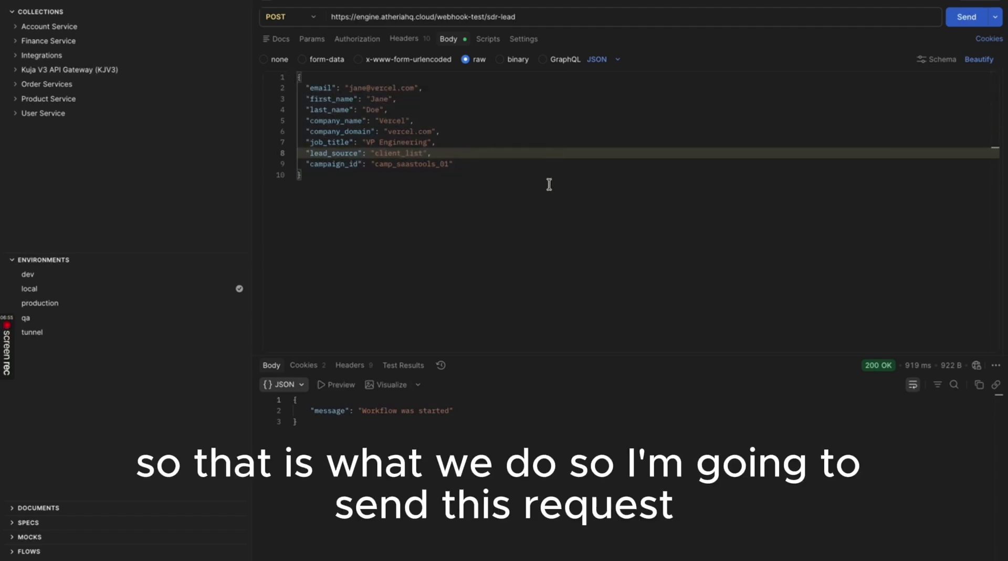
Check that the n8n workflow is waiting for the test call, and send the sample lead POST request from Postman
key("ctrl+Left")
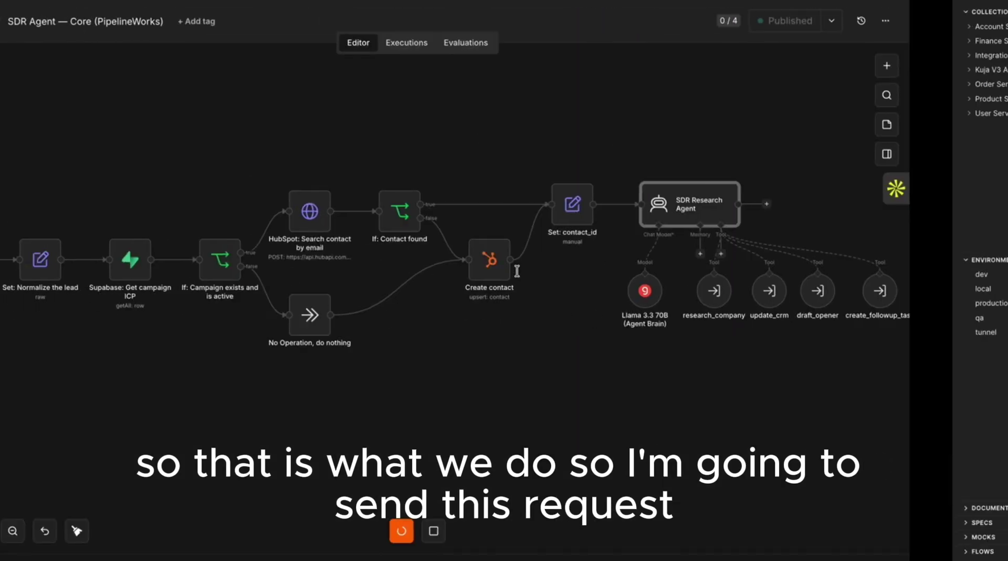
key("ctrl+Right")
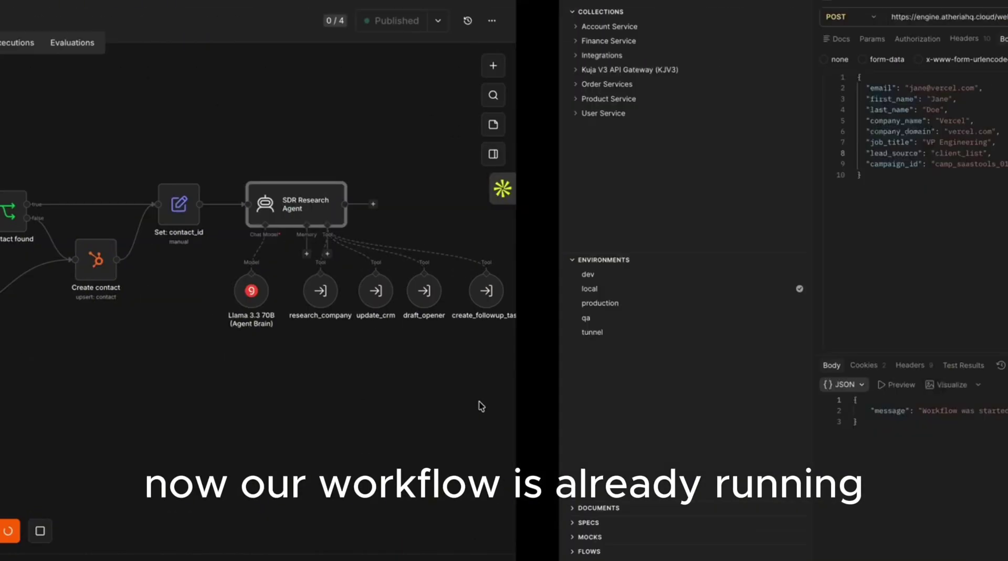
left_click(966, 21)
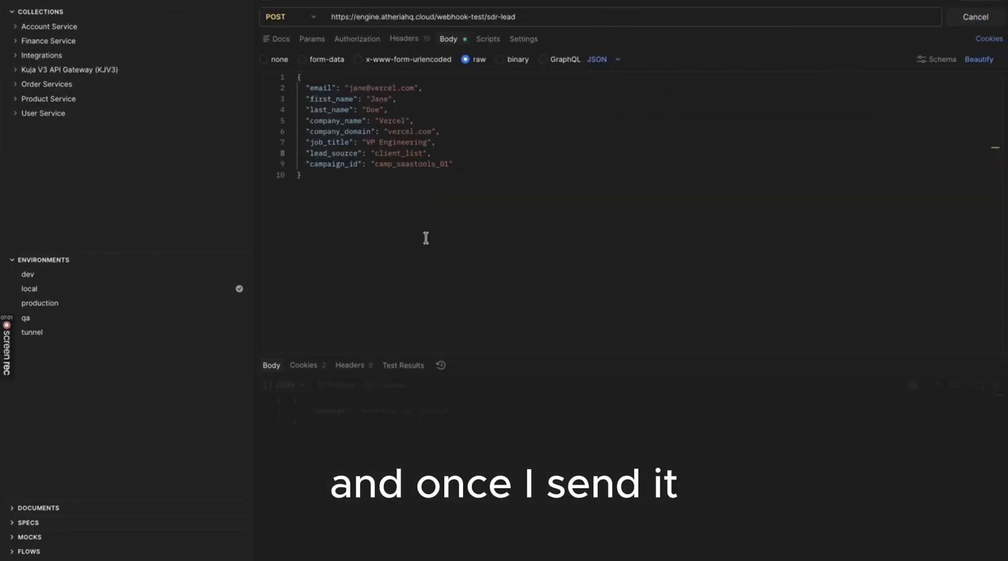
Return to n8n and watch the workflow run through to the SDR Research Agent and its tools
key("ctrl+Left")
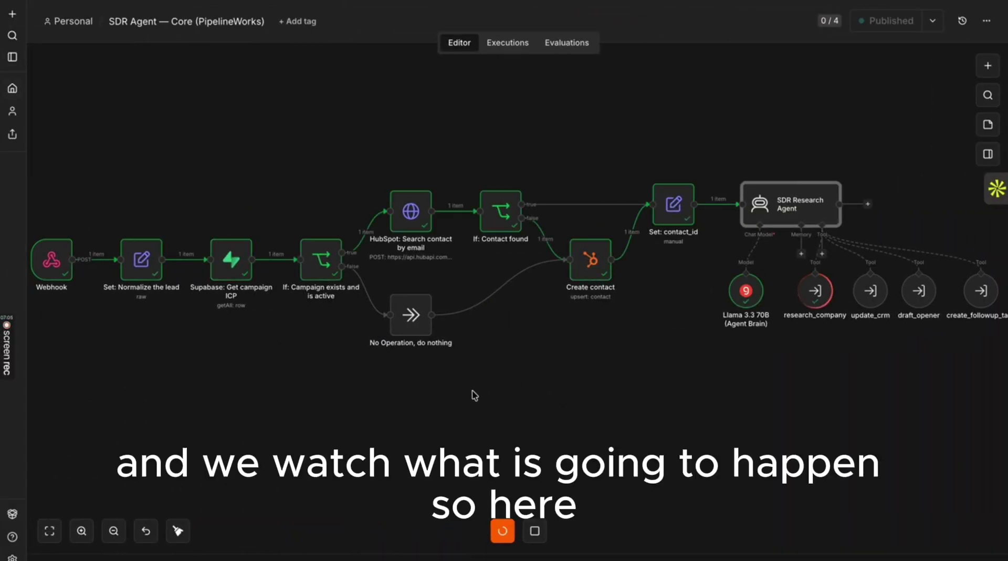
scroll(504, 384, "right", 3)
scroll(483, 391, "left", 2)
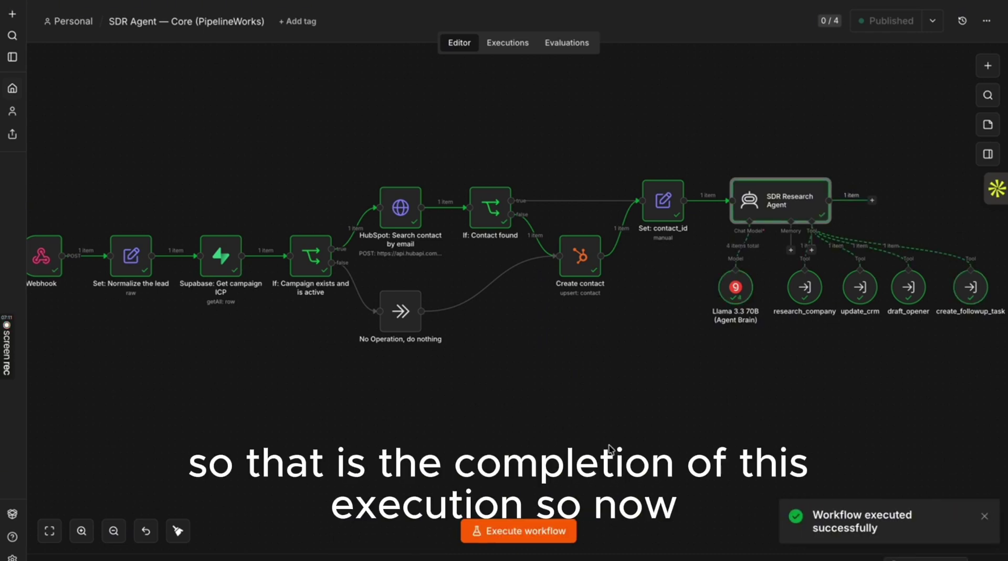
Inspect the lead body received by the Webhook node and the output of the Set: Normalize the lead node
scroll(640, 407, "left", 2)
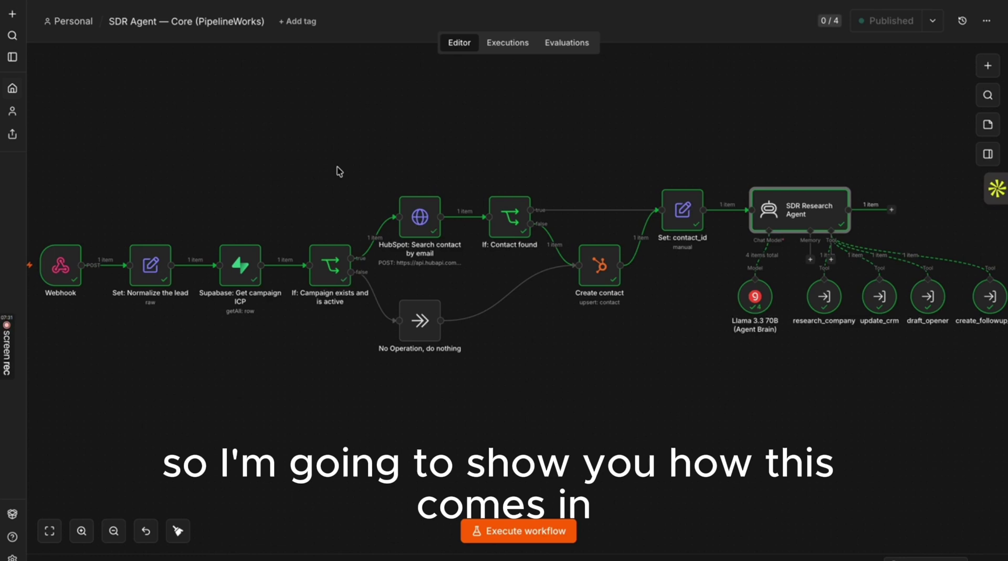
scroll(338, 168, "left", 2)
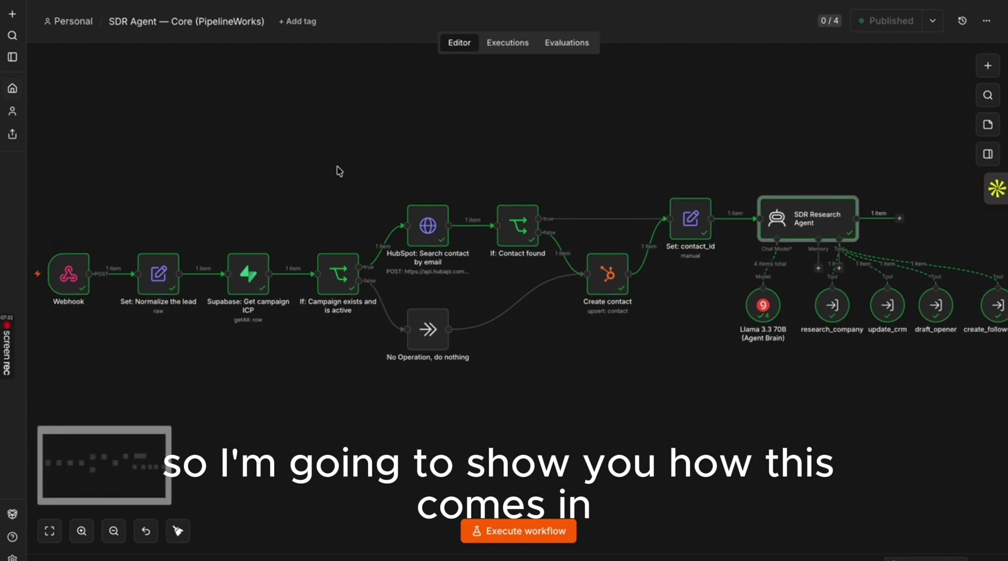
double_click(77, 278)
scroll(741, 455, "down", 3)
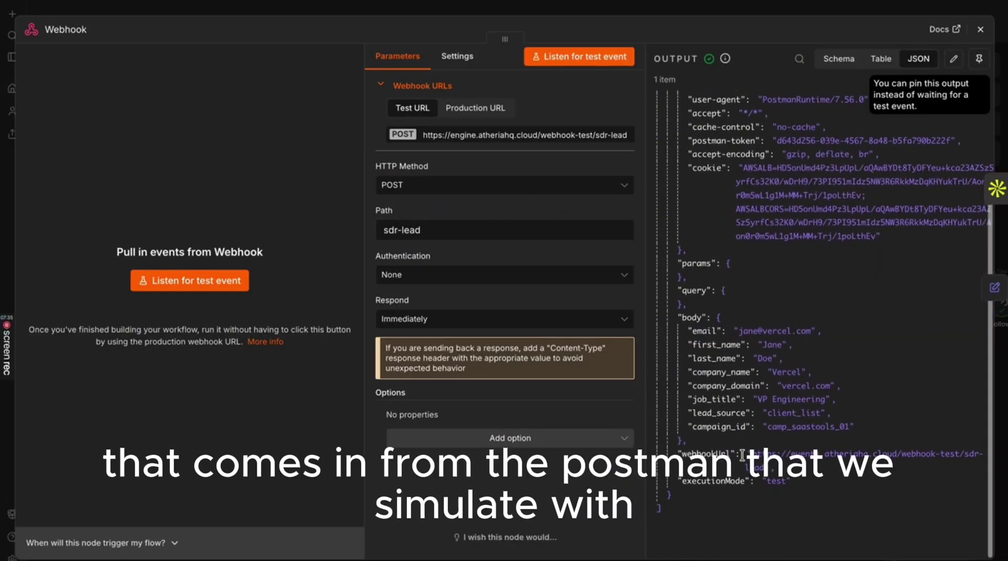
left_click_drag(688, 446, 659, 370)
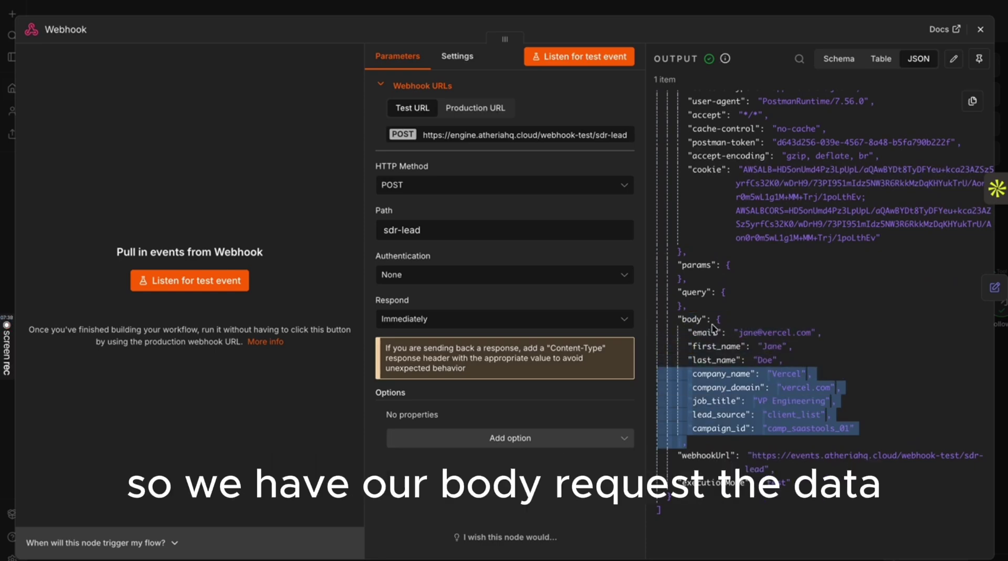
left_click(980, 29)
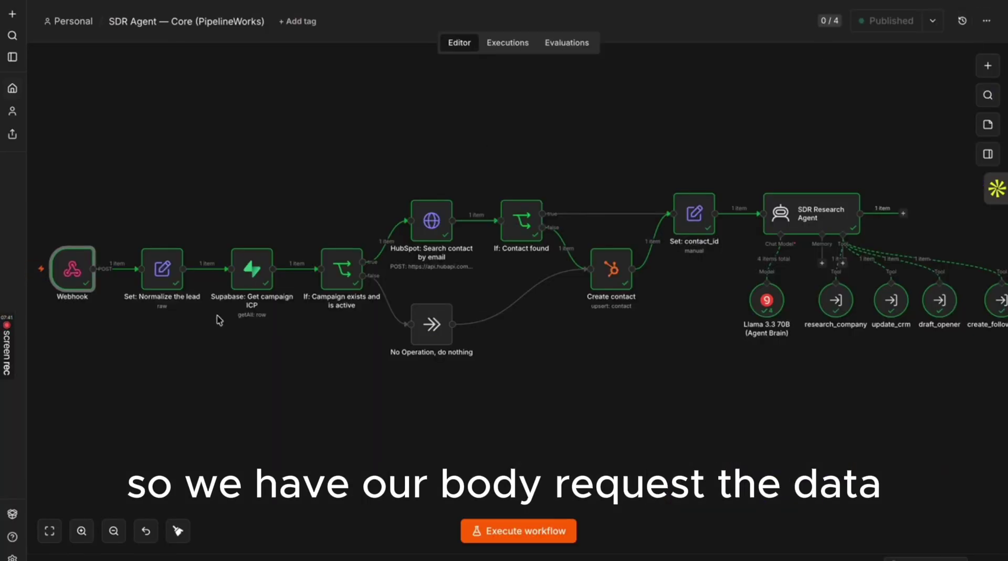
double_click(154, 277)
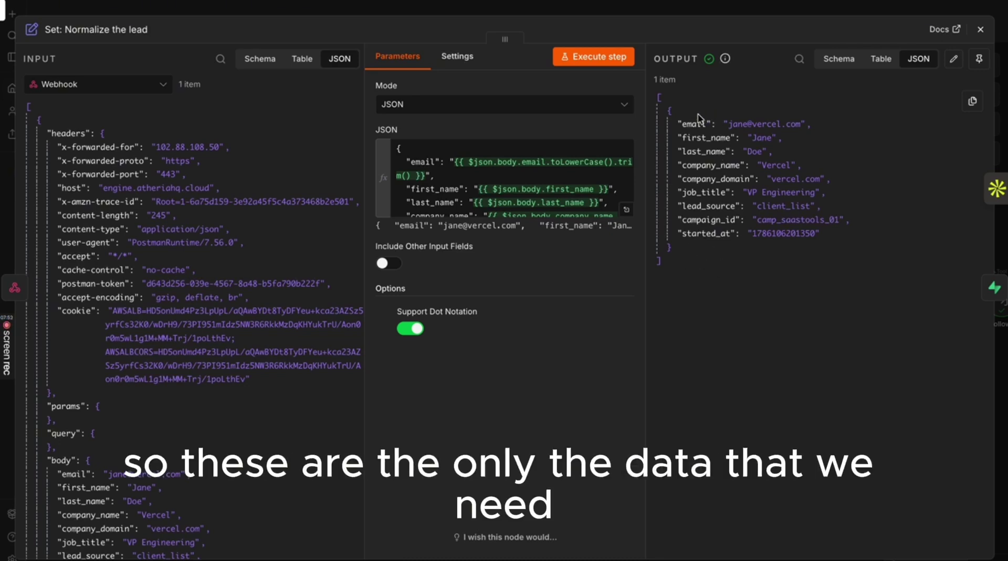
left_click(980, 30)
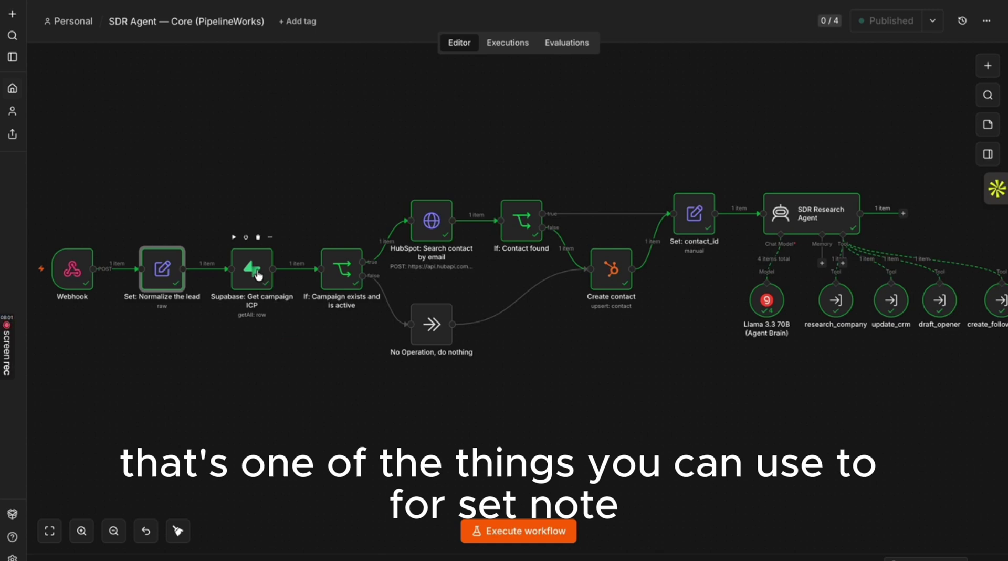
Examine the campaign_id filter and output of the Supabase: Get campaign ICP node, comparing them with the campaigns table in Supabase
double_click(266, 288)
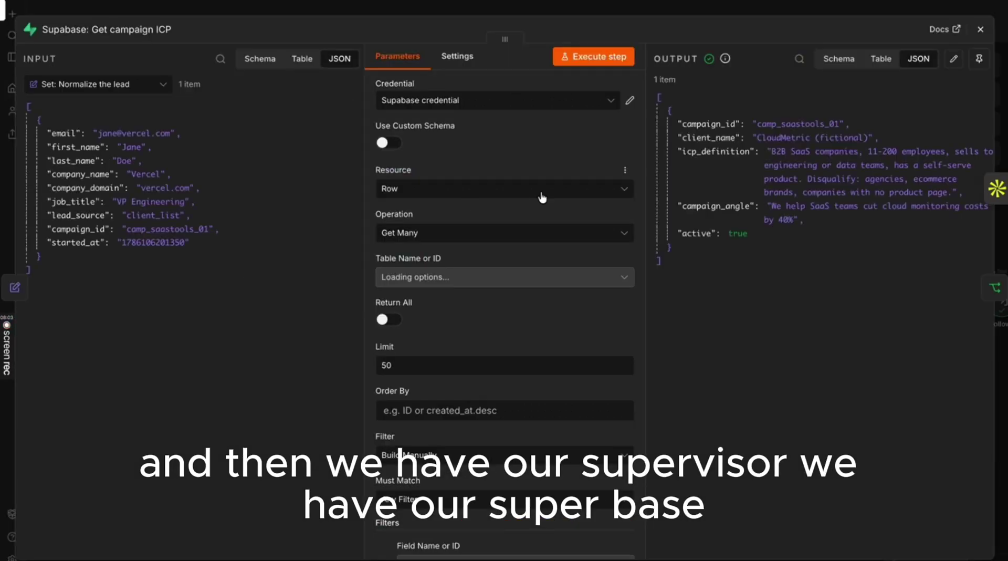
scroll(505, 289, "down", 5)
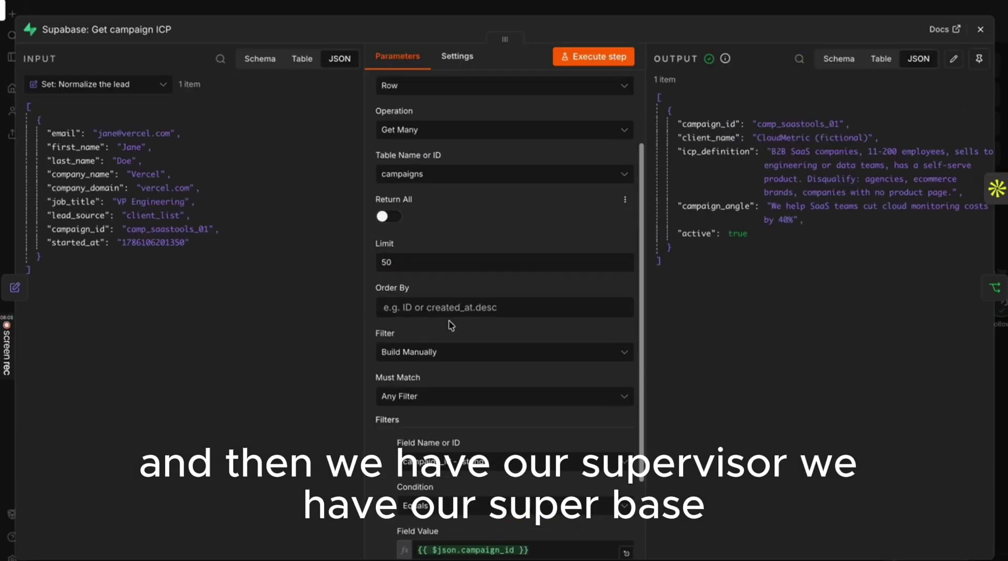
left_click_drag(481, 460, 398, 462)
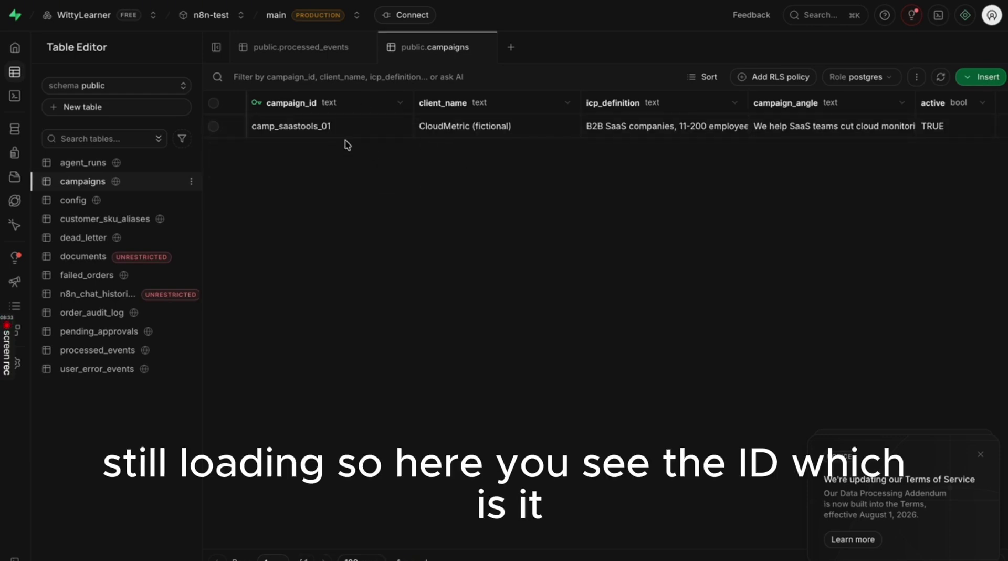
key("ctrl+Right")
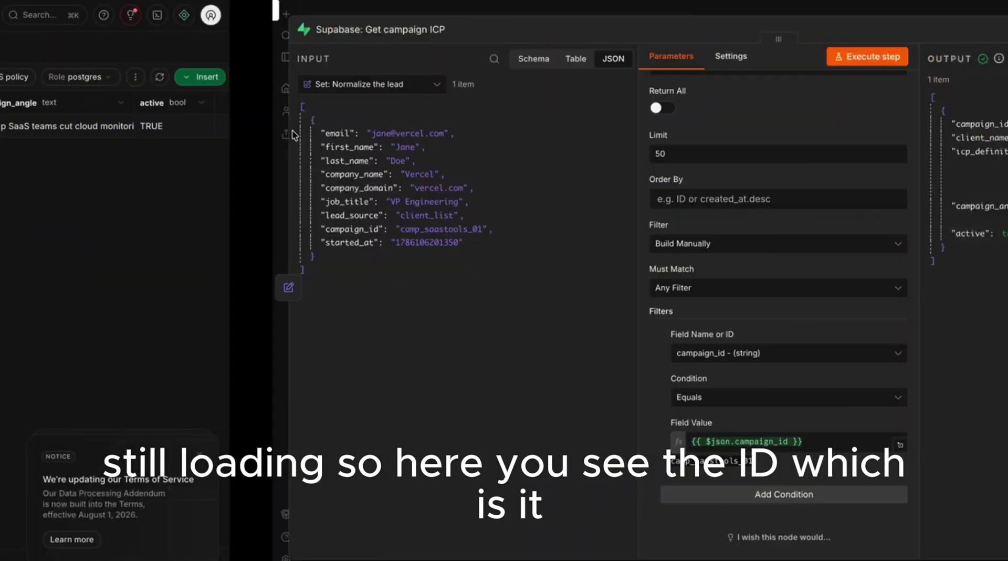
left_click_drag(675, 275, 651, 105)
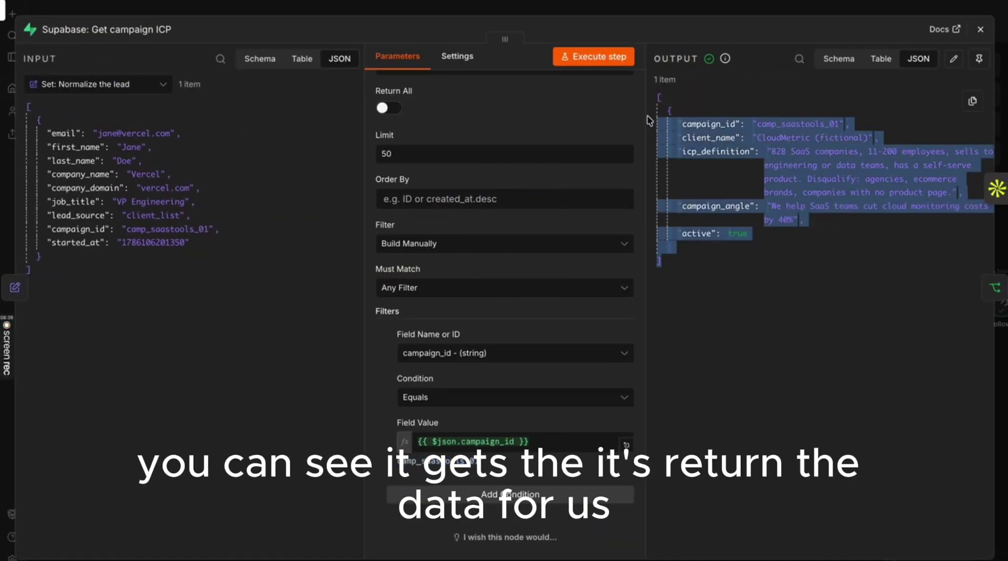
left_click(748, 118)
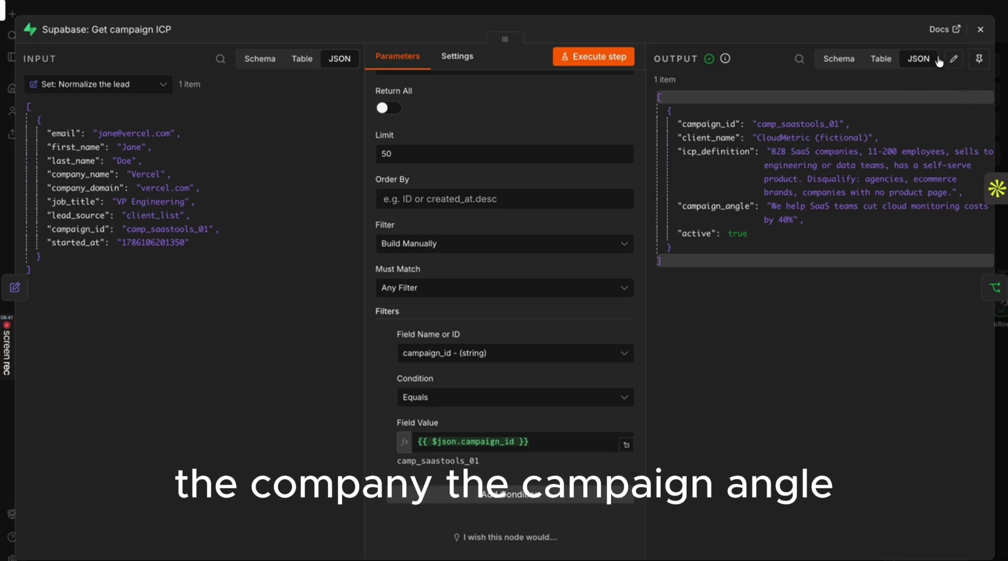
Examine the authorization header, JSON email filter and output of the HubSpot: Search contact by email node
left_click(980, 29)
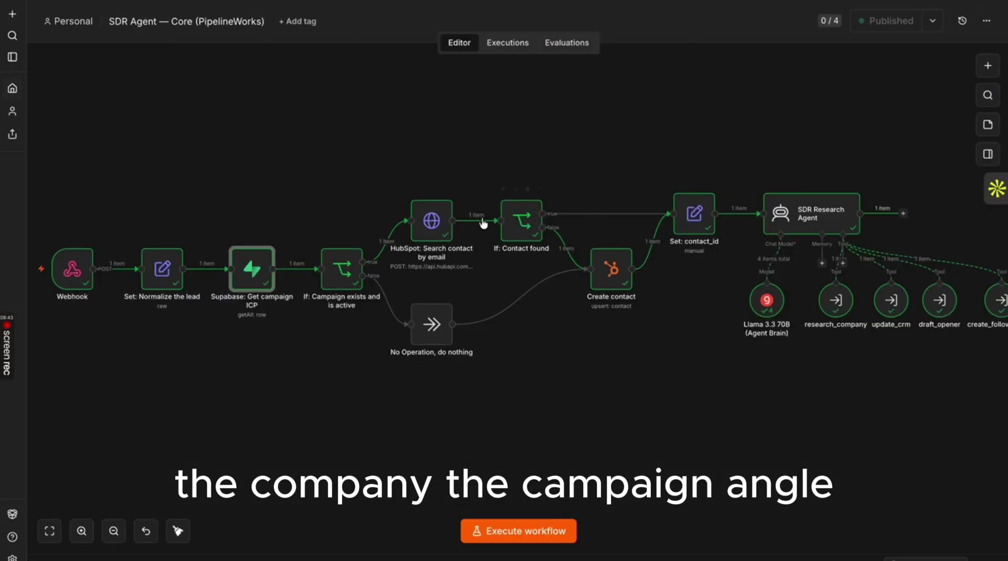
double_click(432, 227)
scroll(532, 331, "down", 3)
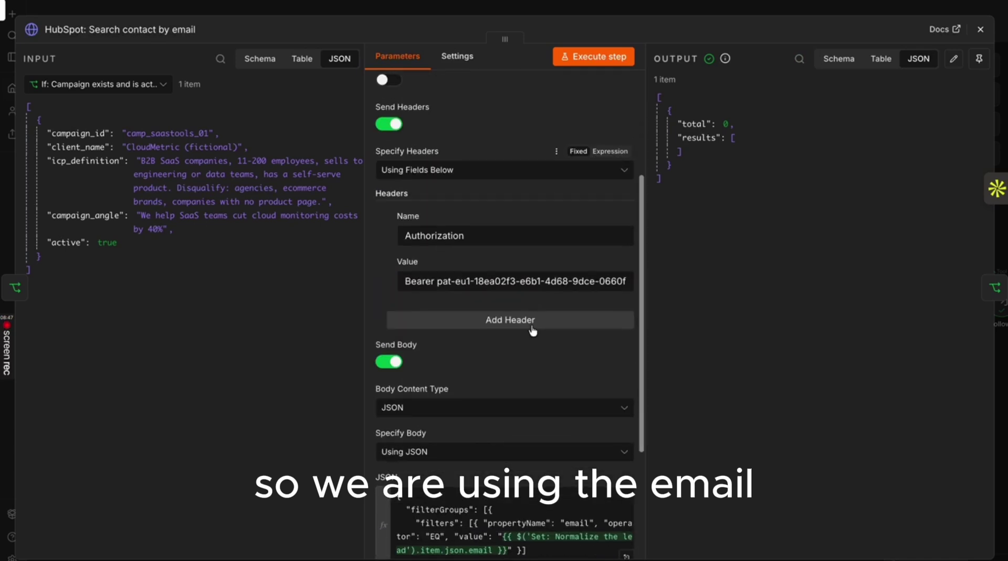
scroll(532, 329, "down", 3)
scroll(500, 378, "down", 2)
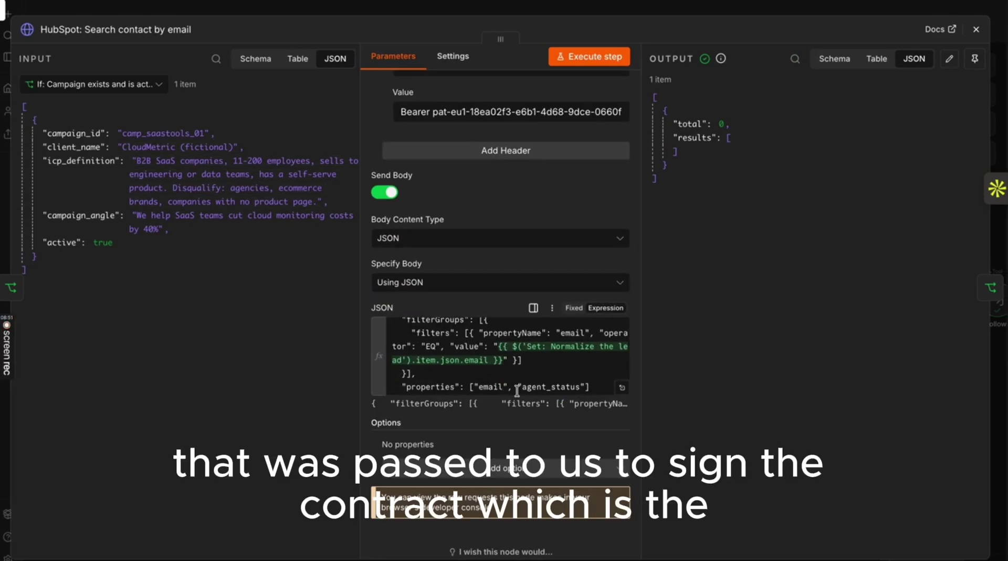
left_click(977, 31)
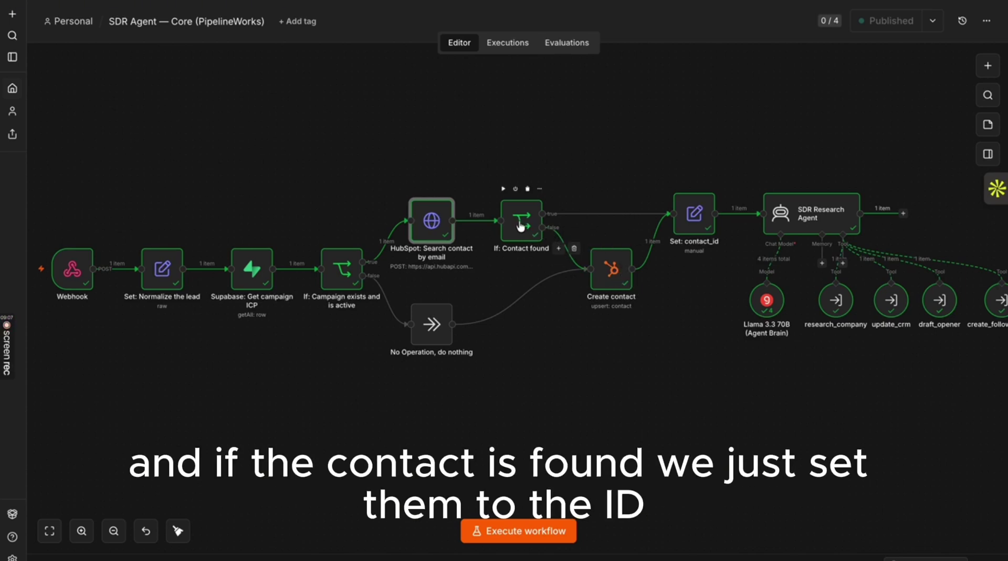
Inspect the contact_id mapping expression and the output of the Set: contact_id node
double_click(691, 213)
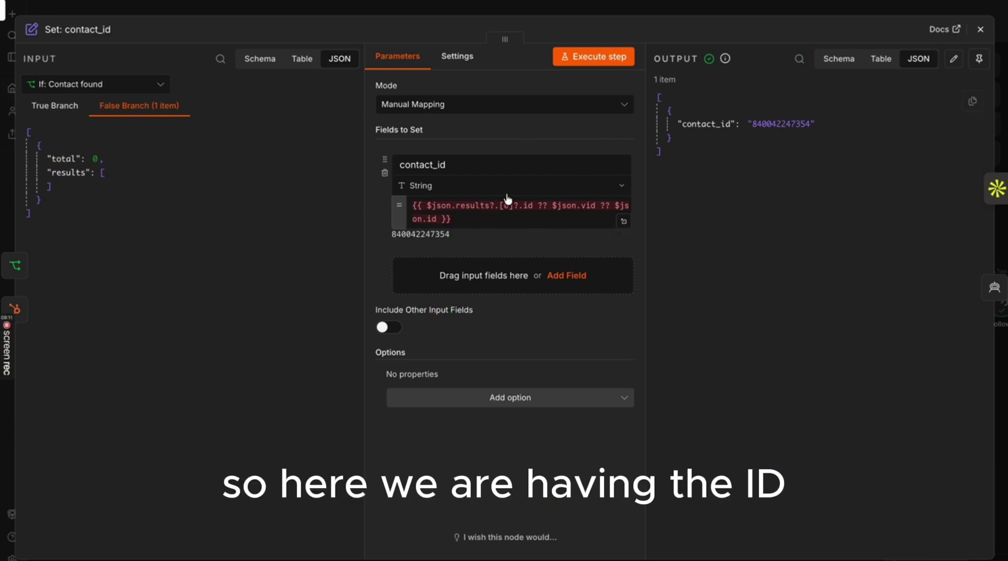
left_click_drag(695, 153, 900, 67)
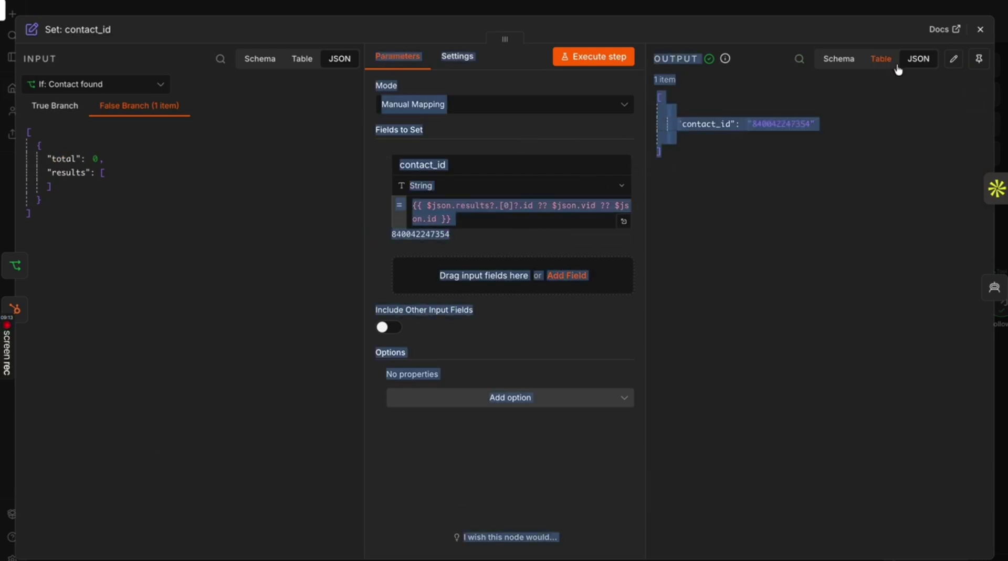
left_click(980, 29)
Review the Create contact node's contact properties and read through its JSON output
double_click(611, 271)
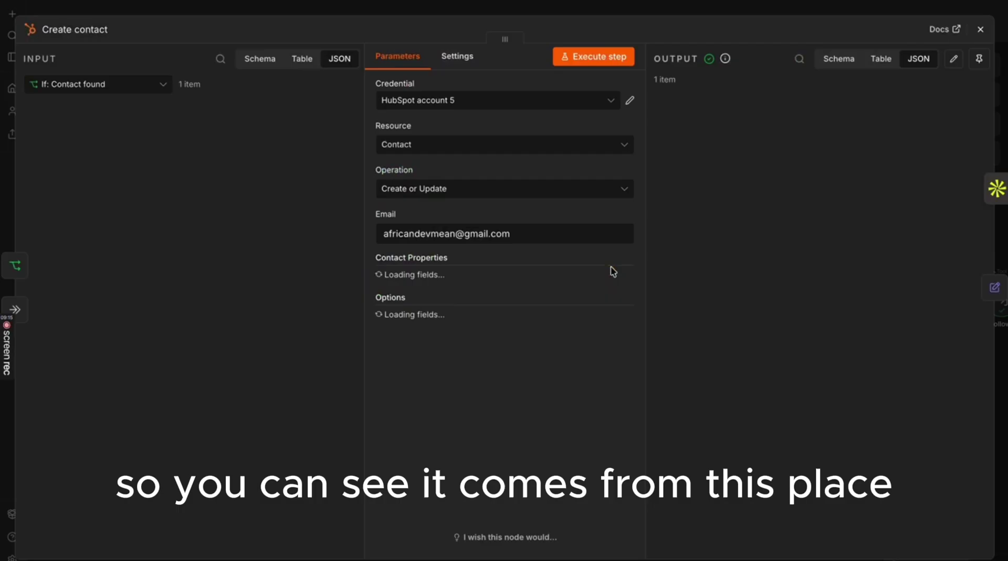
scroll(762, 326, "down", 2)
scroll(762, 326, "down", 8)
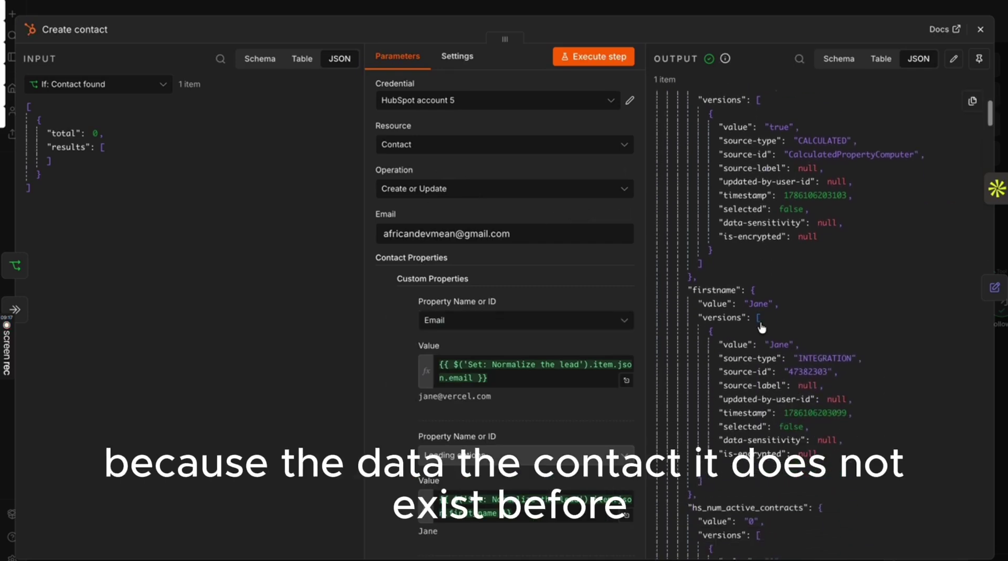
scroll(766, 287, "down", 8)
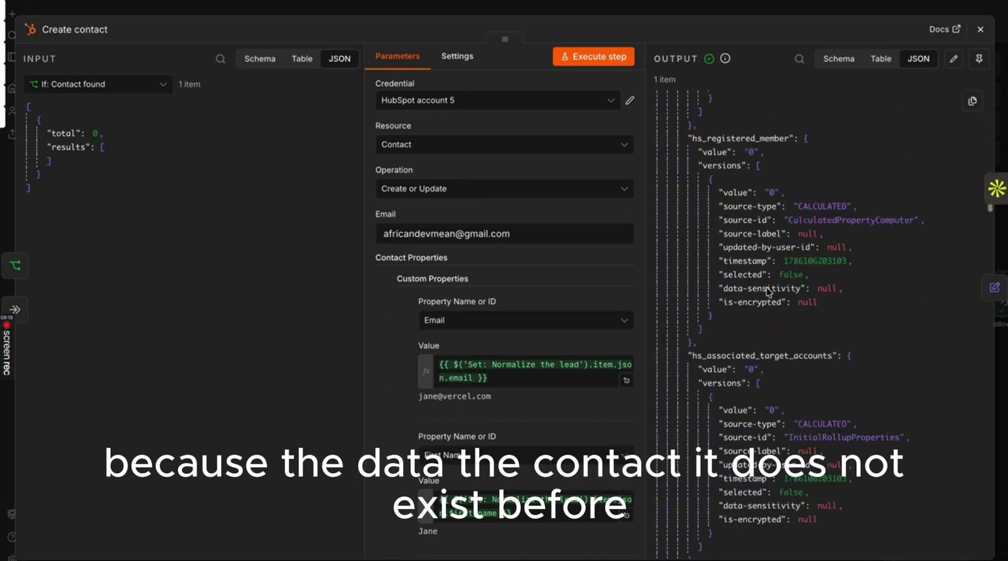
scroll(851, 340, "down", 5)
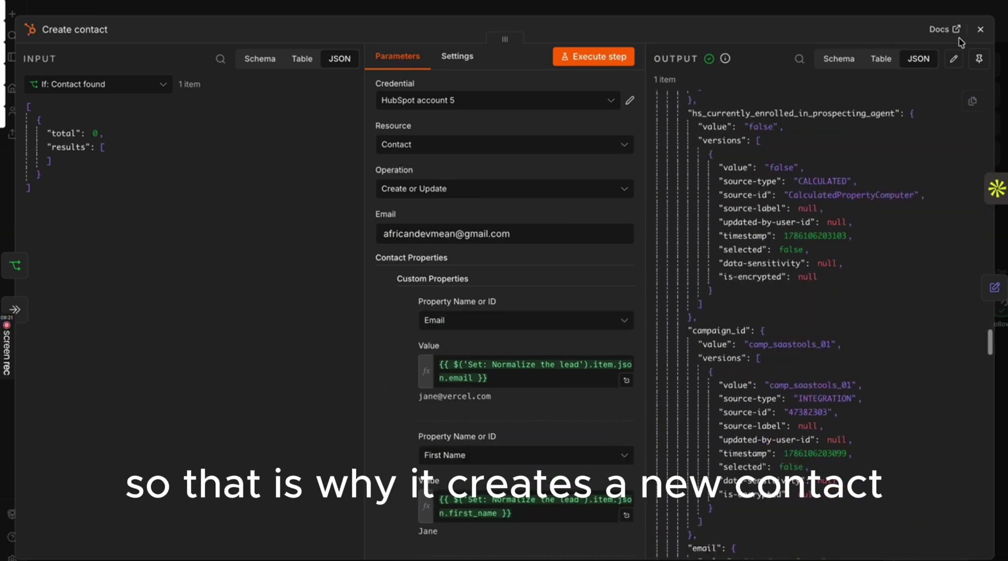
left_click(979, 29)
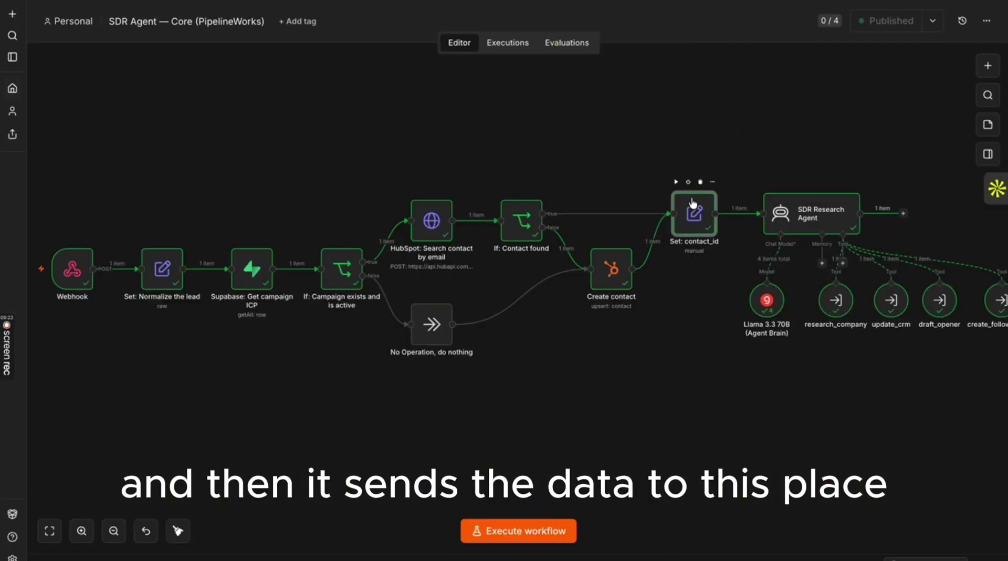
Recheck the Set: contact_id node to see how it receives the newly created contact's data
double_click(693, 209)
left_click_drag(673, 160, 653, 102)
left_click(978, 31)
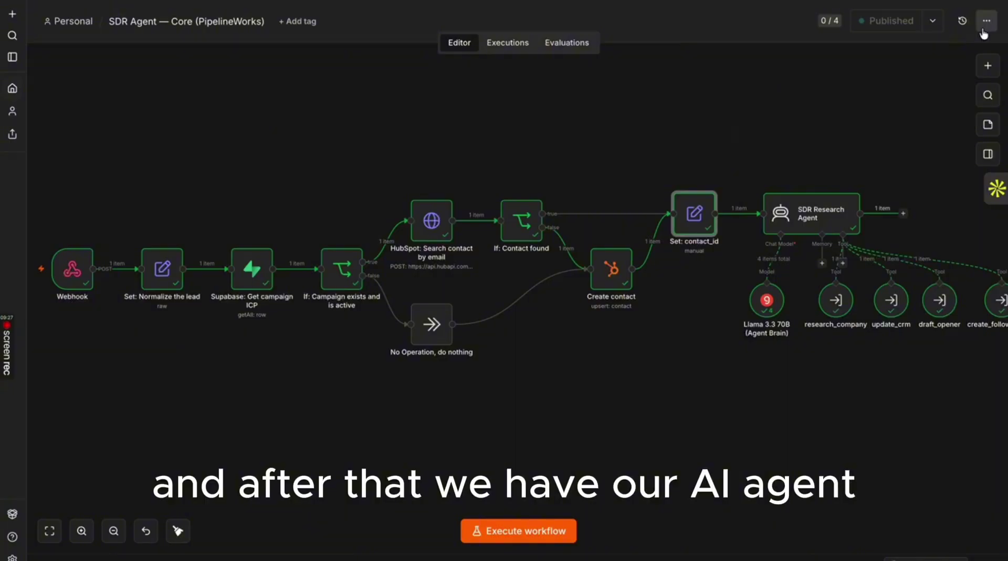
Examine the SDR Research Agent node's user prompt, system message, iteration options and output
scroll(653, 263, "right", 3)
scroll(653, 264, "down", 1)
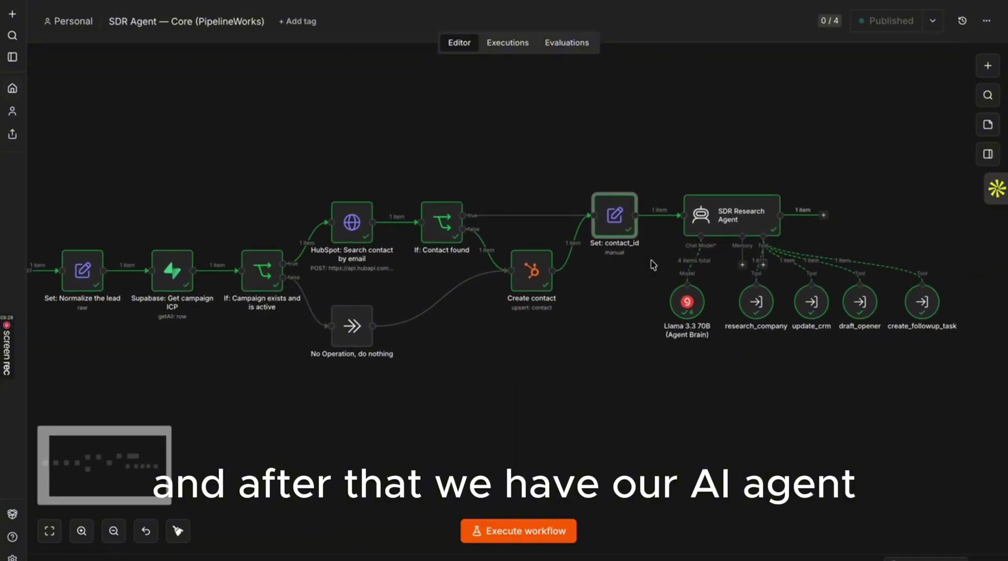
mouse_move(739, 220)
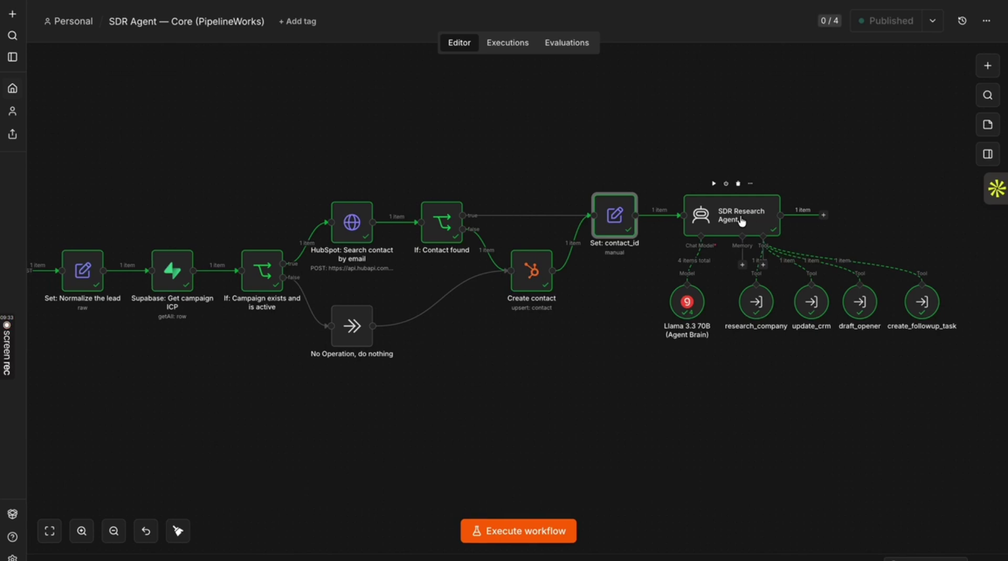
mouse_move(688, 300)
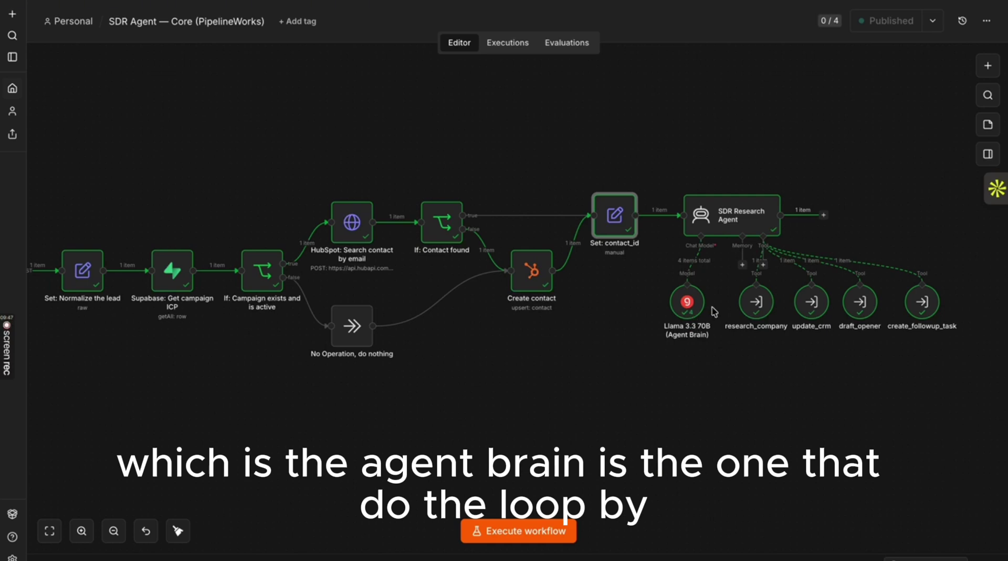
mouse_move(722, 238)
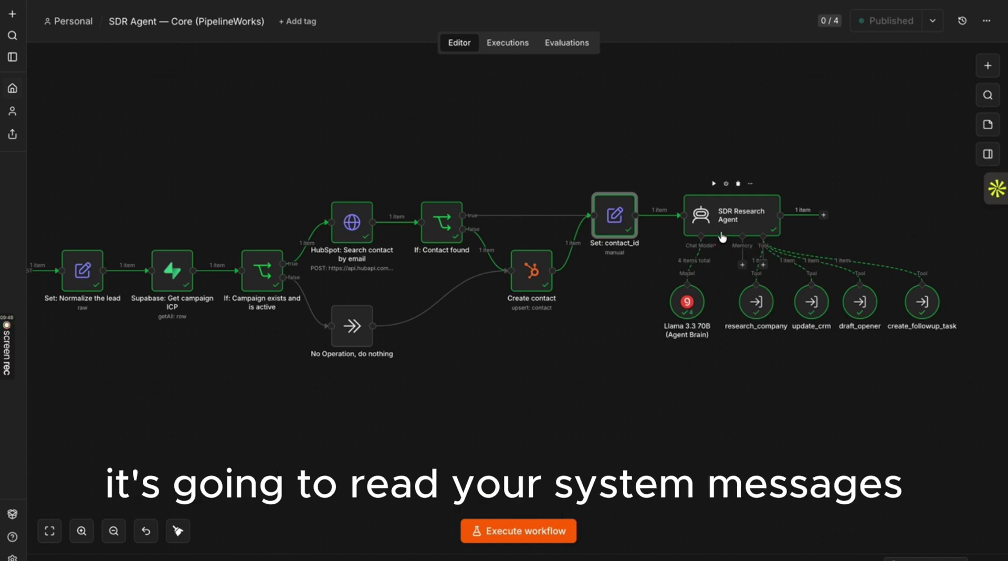
double_click(722, 238)
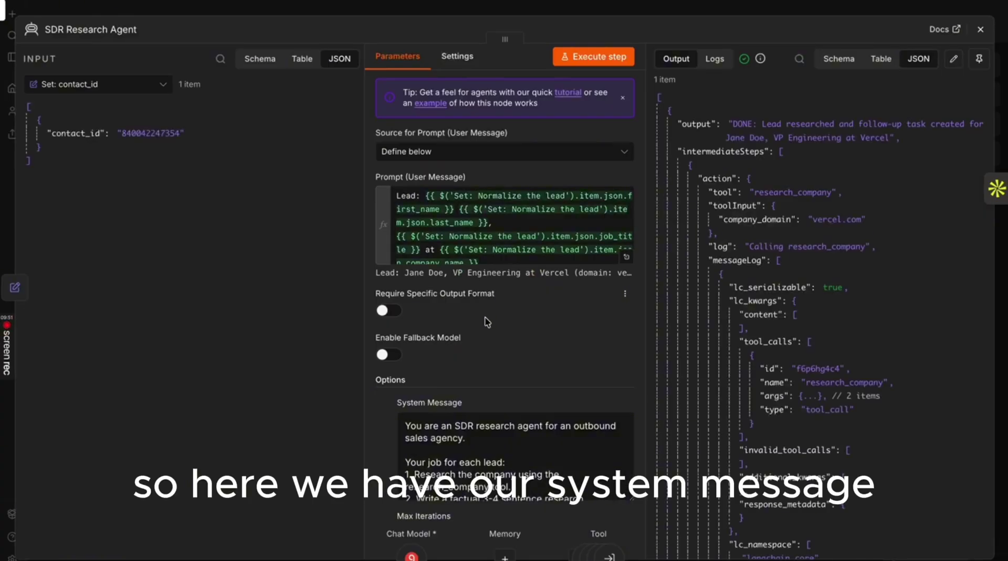
scroll(483, 322, "down", 3)
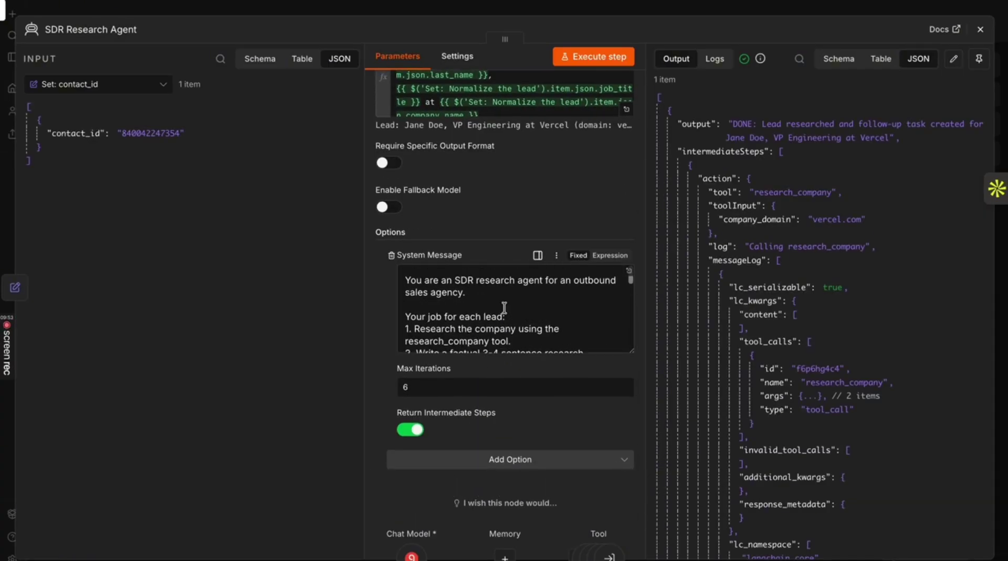
scroll(468, 292, "down", 2)
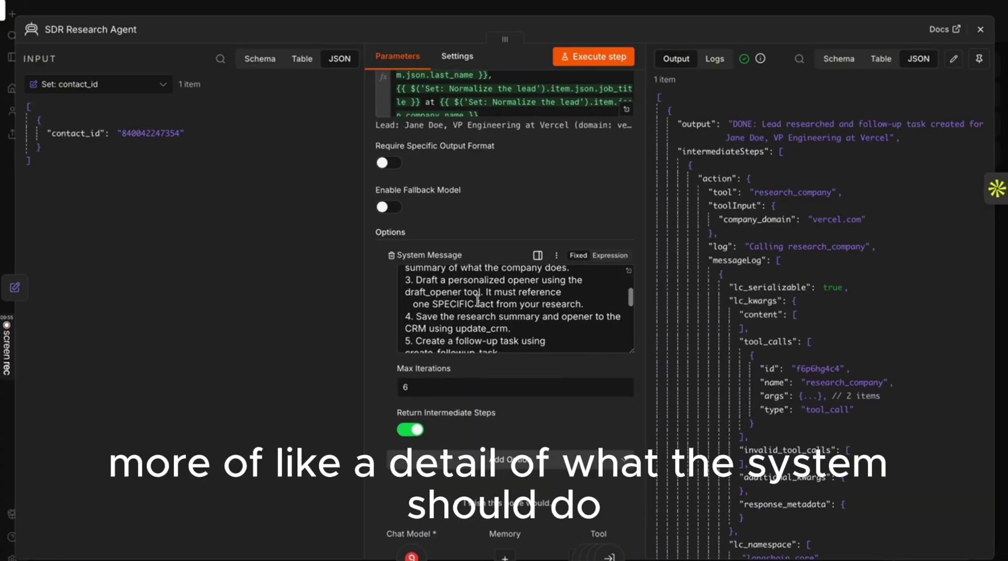
scroll(477, 300, "up", 6)
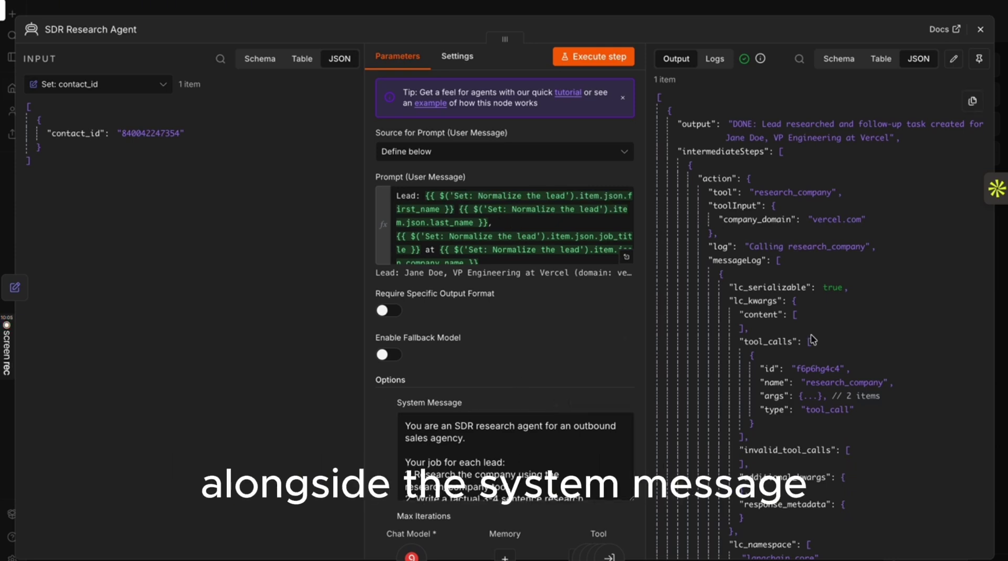
left_click(980, 29)
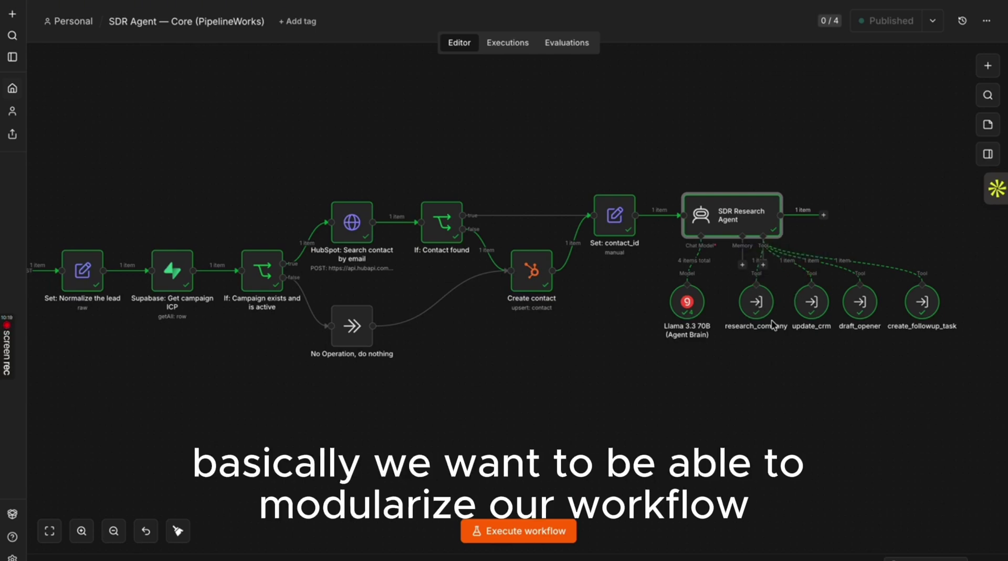
Open the sub-workflow behind the research_company tool and show its execution from Aug 7, 13:36:43
scroll(774, 276, "left", 2)
scroll(774, 277, "up", 1)
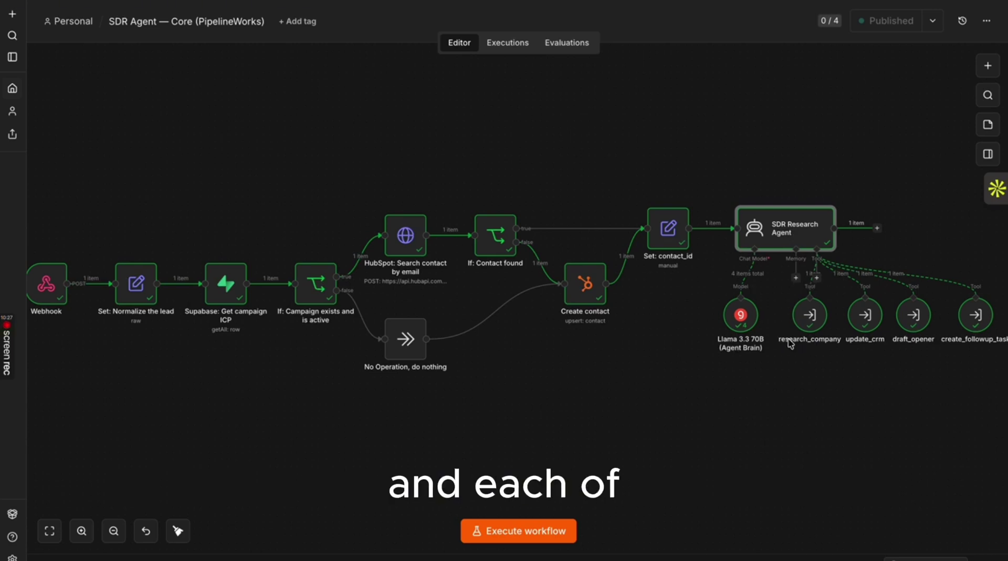
scroll(789, 343, "right", 3)
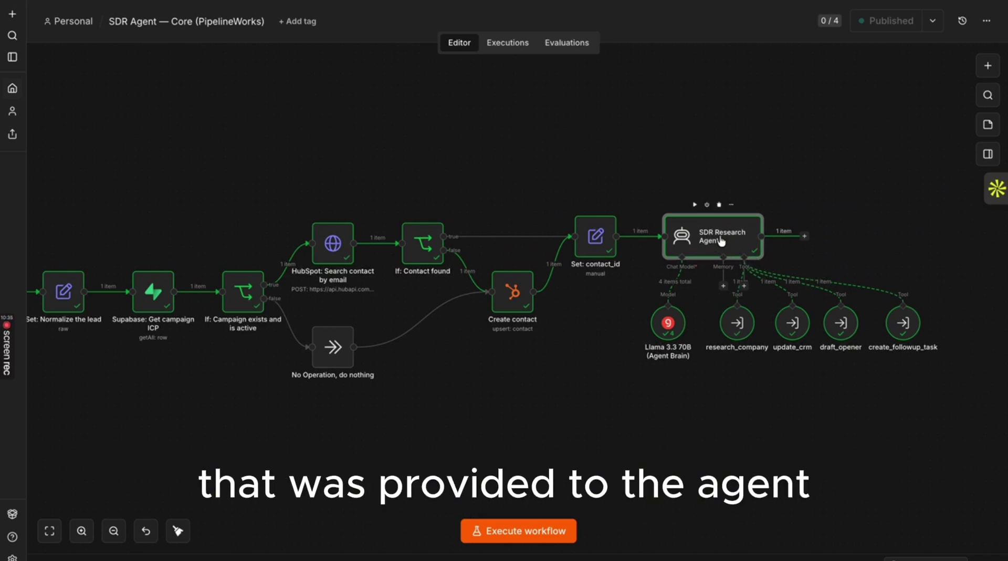
double_click(740, 326)
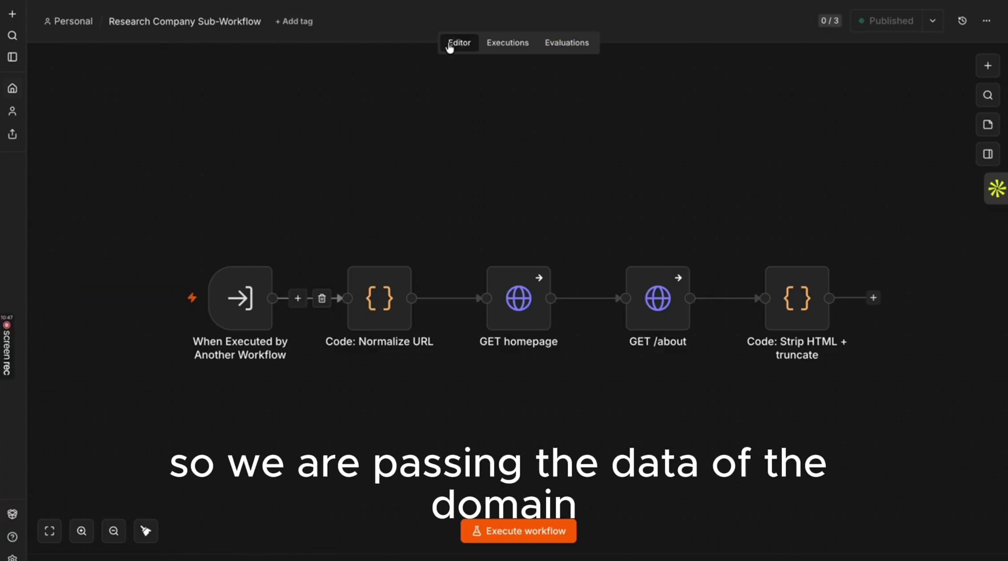
left_click(490, 42)
left_click(152, 137)
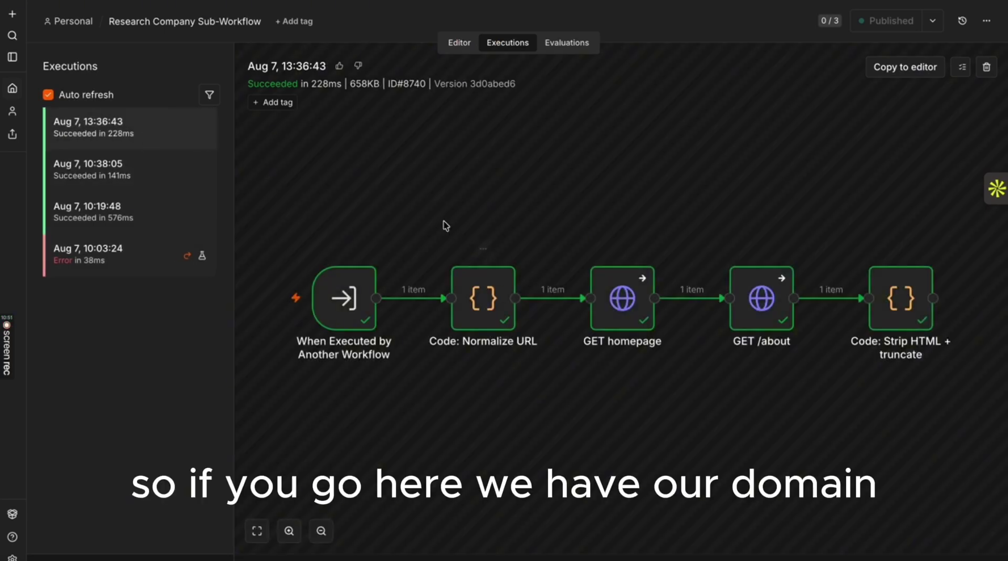
Inspect the company_domain received by the sub-workflow's trigger and the home and about URLs output by Code: Normalize URL
double_click(350, 298)
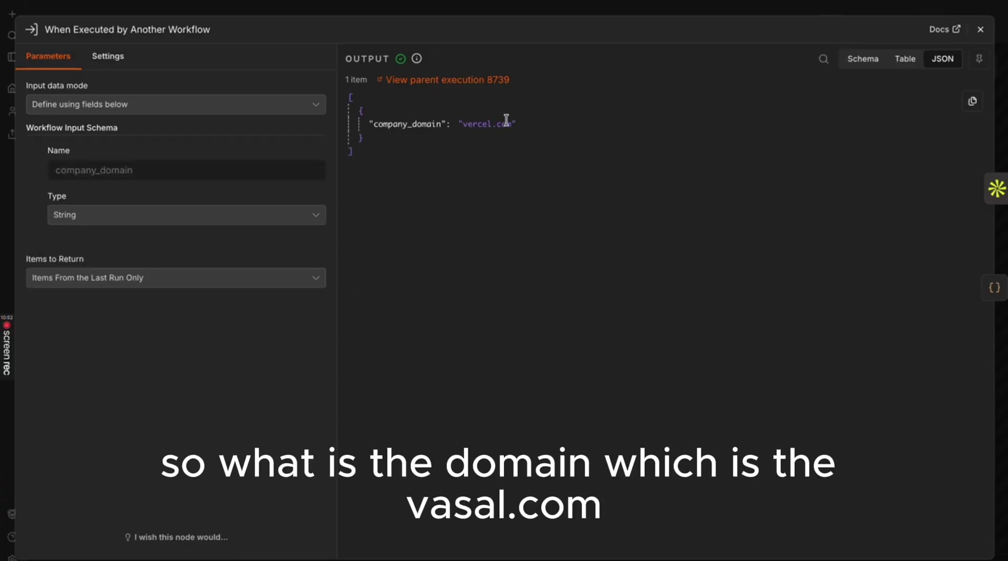
left_click(978, 29)
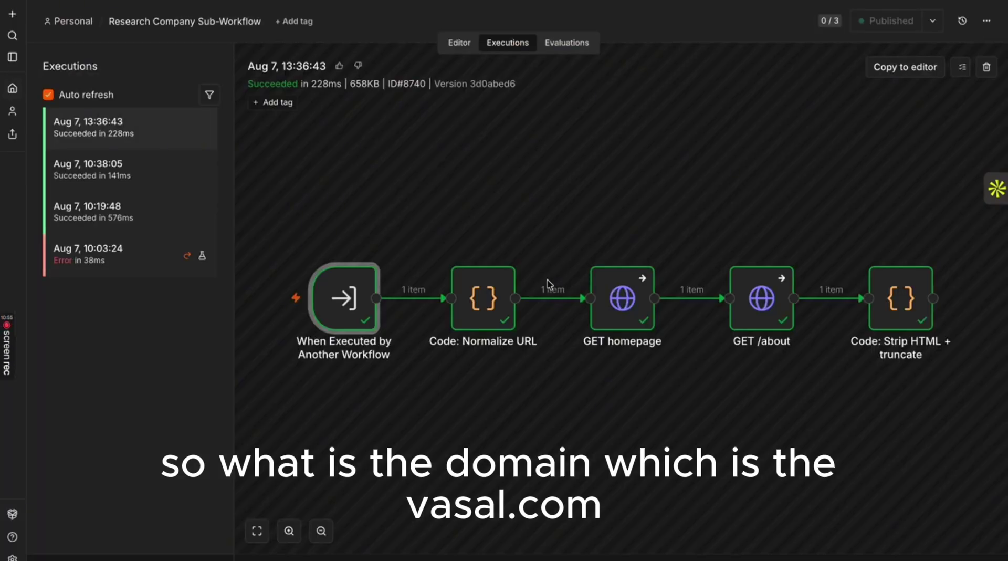
double_click(482, 296)
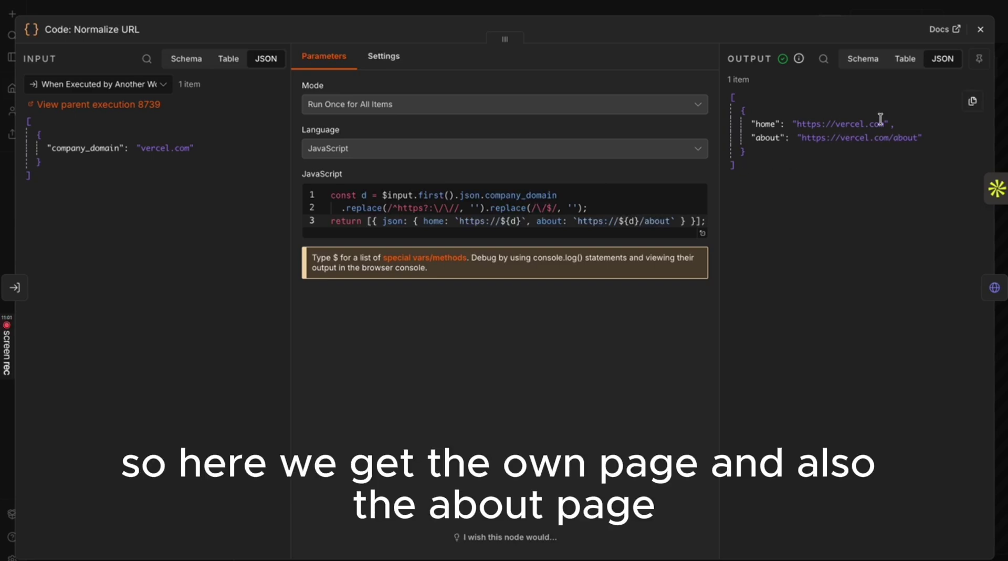
left_click_drag(885, 123, 793, 124)
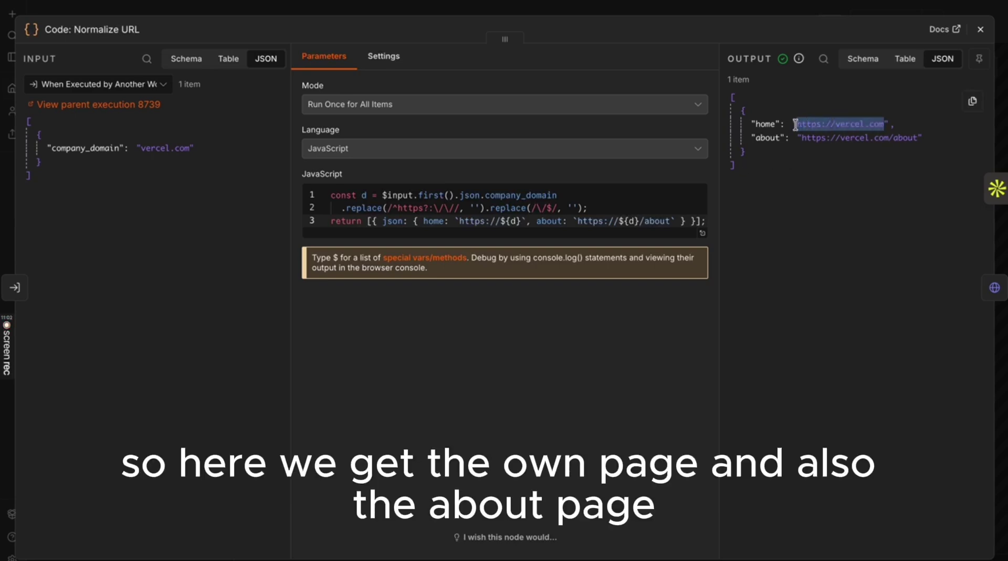
left_click(980, 30)
Check the request settings and returned page data of the GET homepage node, and view the GET /about node
double_click(622, 297)
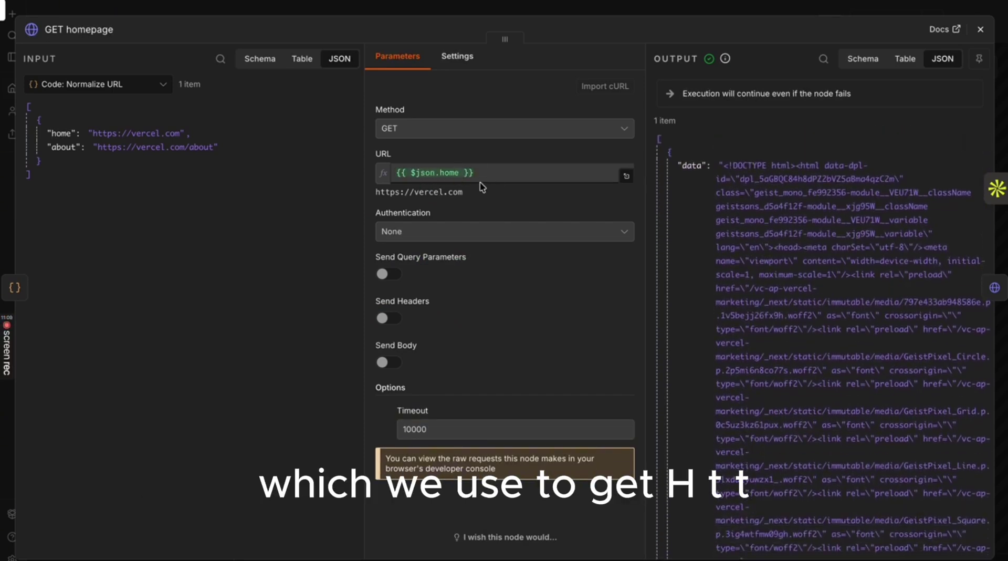
left_click(981, 30)
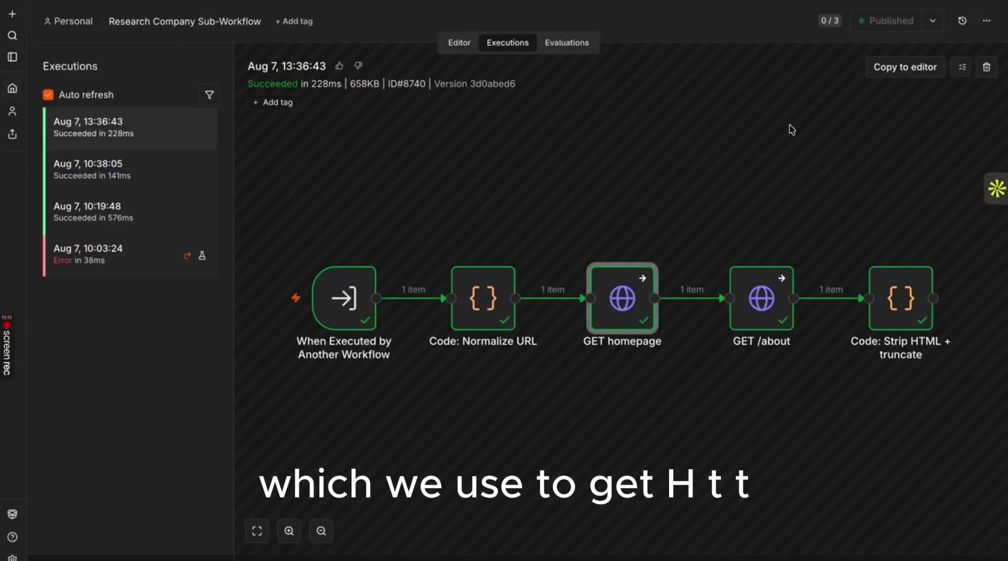
double_click(598, 279)
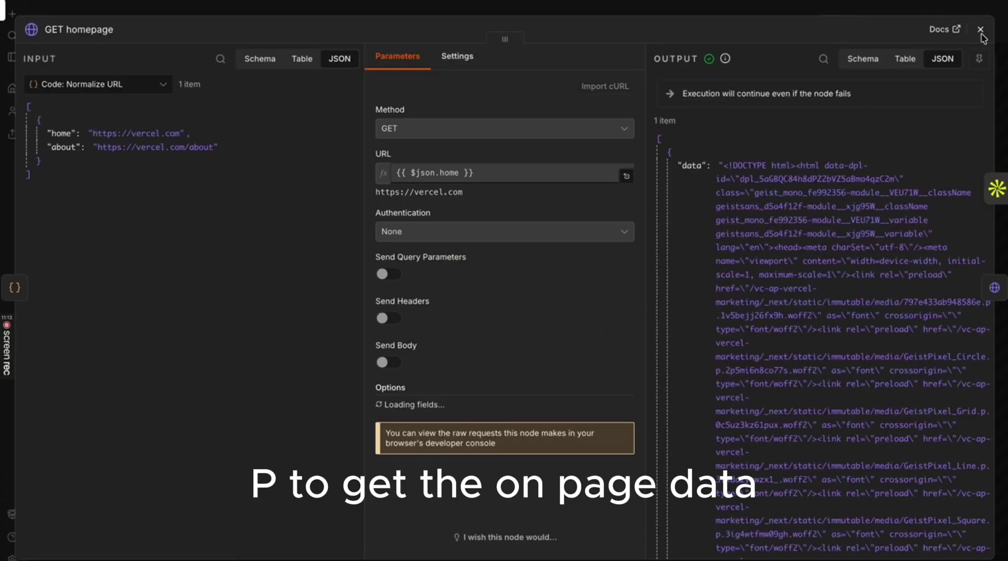
left_click(980, 30)
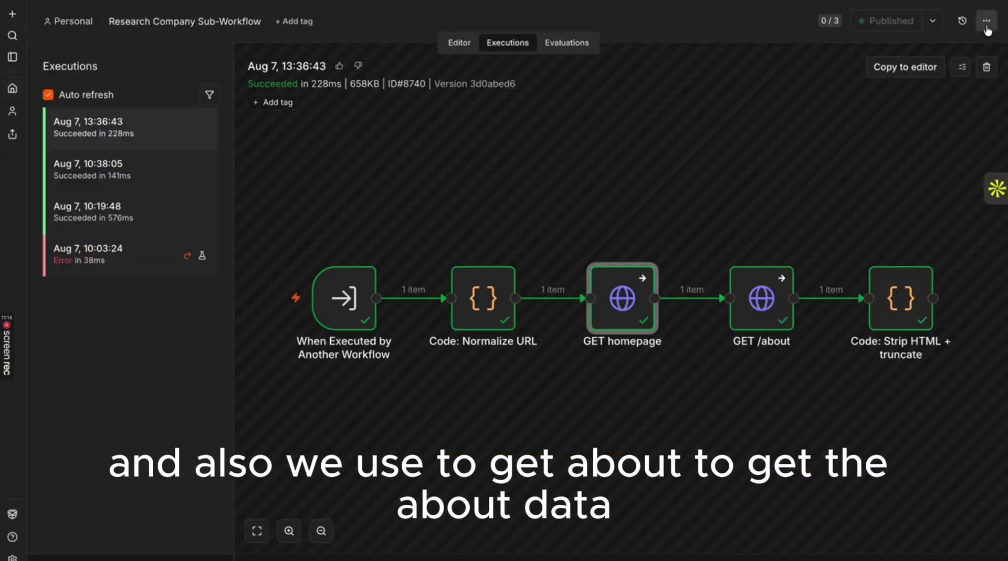
double_click(767, 304)
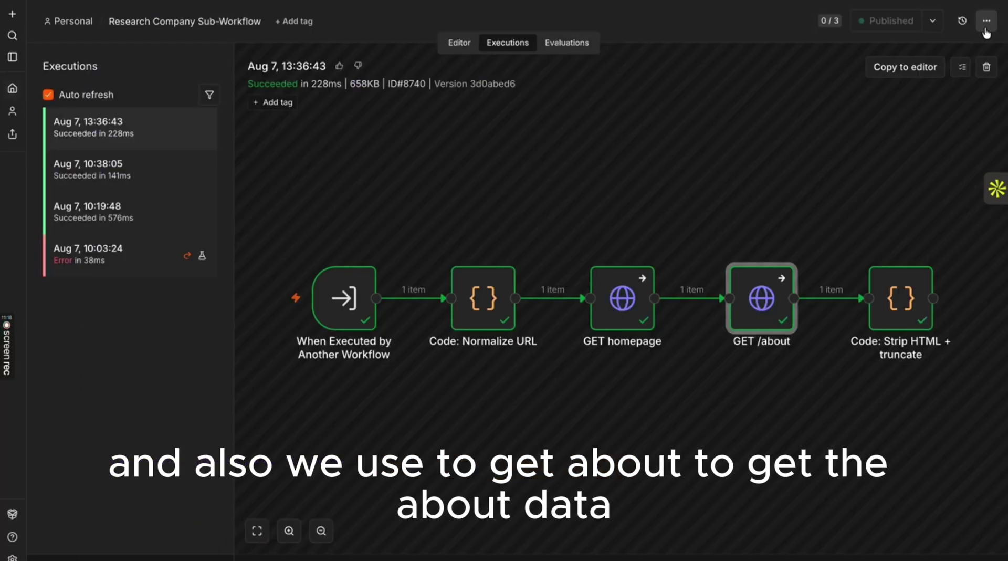
left_click(980, 30)
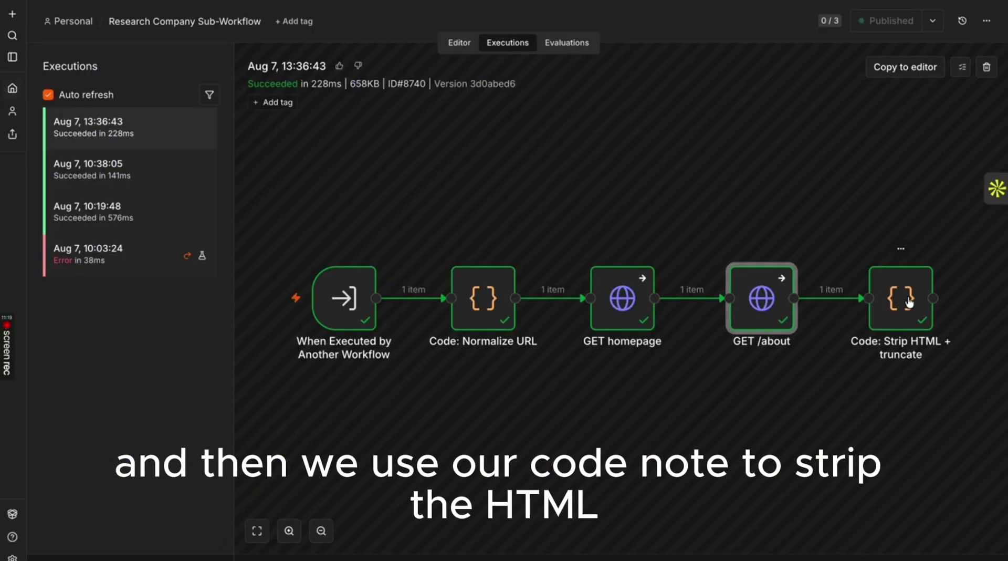
Examine the Code: Strip HTML + truncate node's script and output, and the page_text returned to the research_company tool in the main workflow
double_click(909, 302)
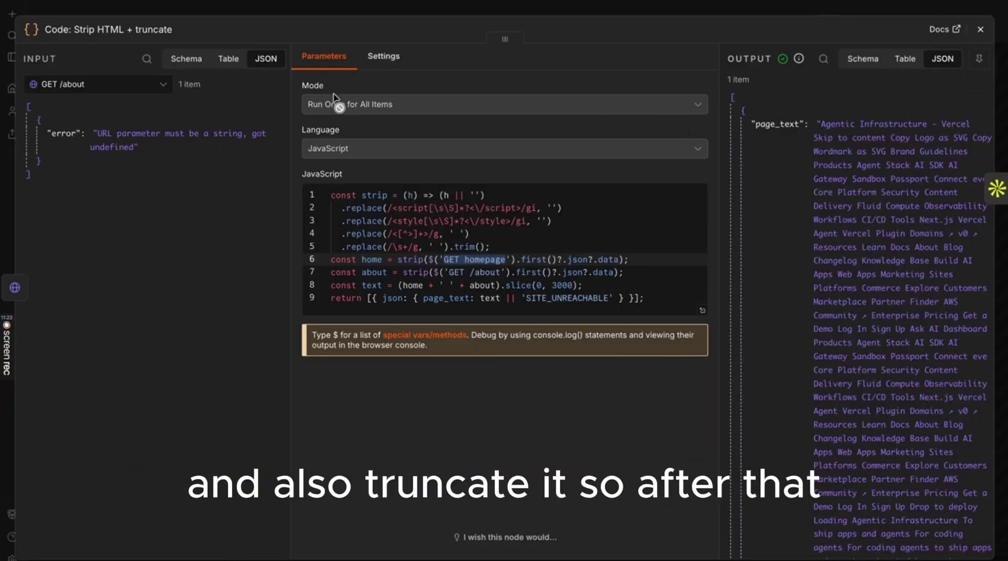
left_click(980, 30)
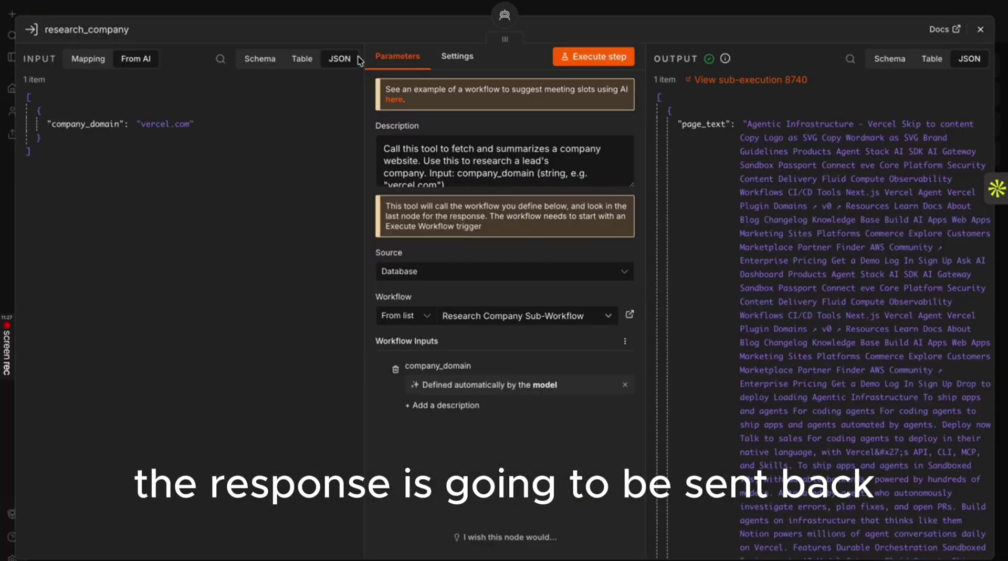
left_click(980, 30)
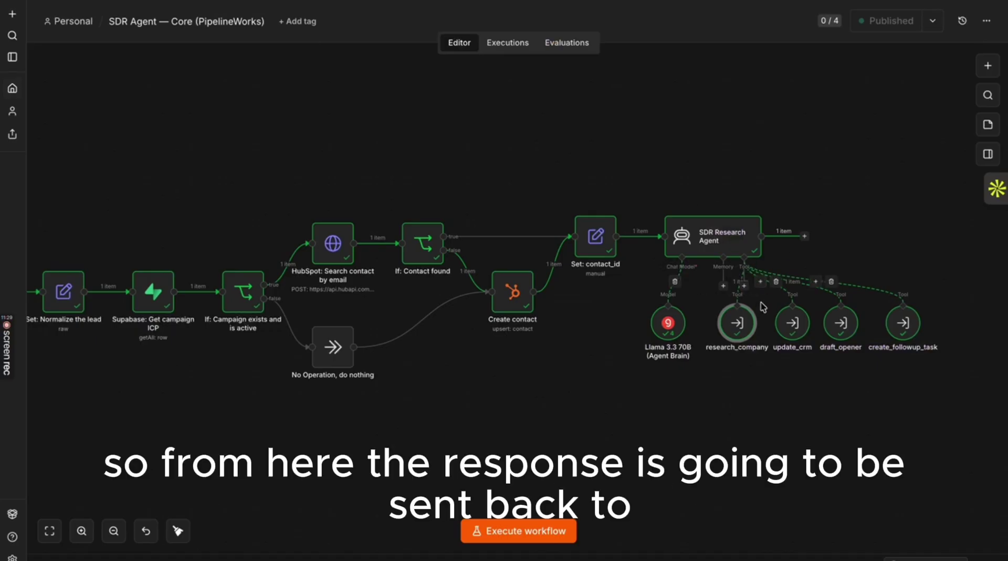
double_click(737, 322)
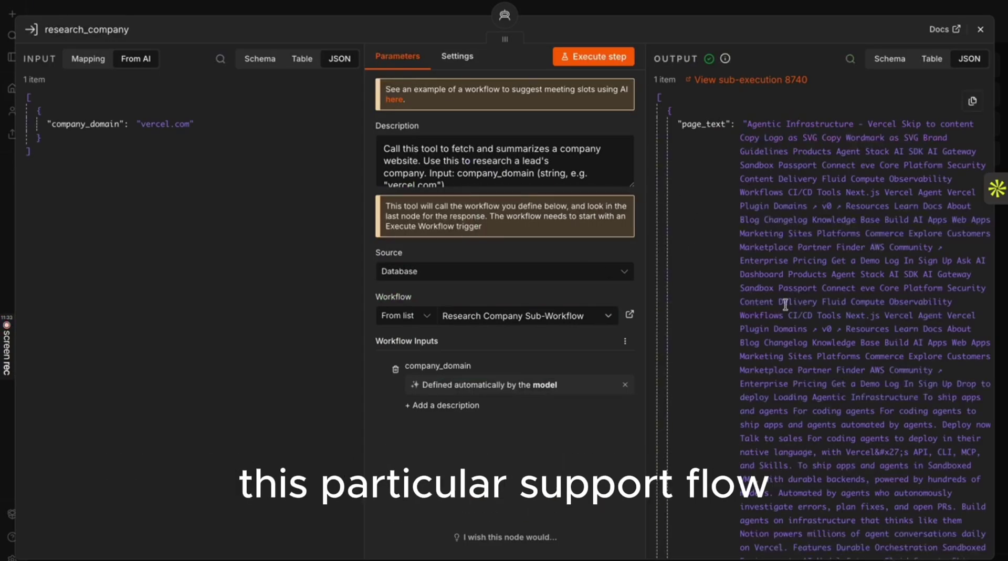
scroll(785, 304, "down", 10)
scroll(840, 184, "up", 10)
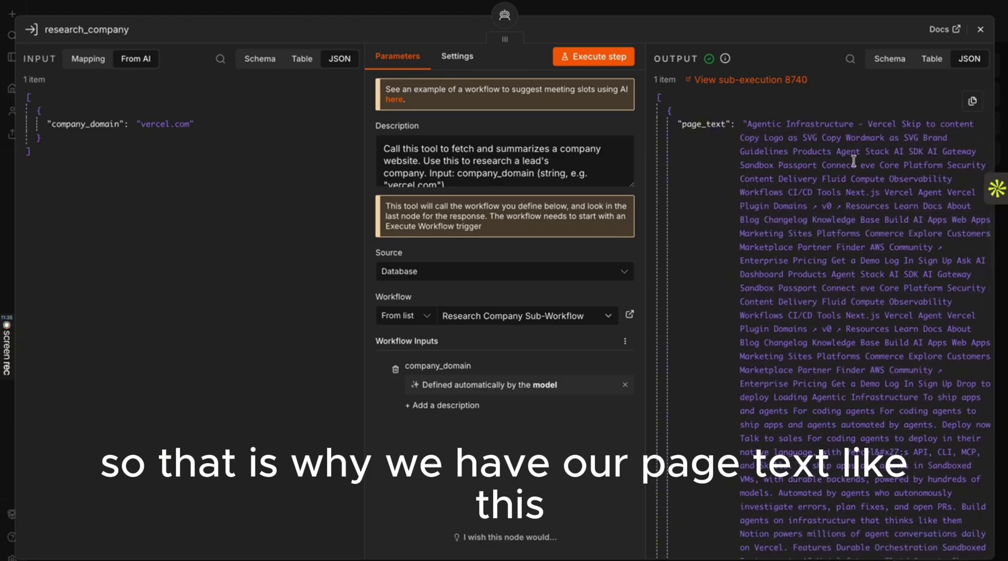
left_click(980, 29)
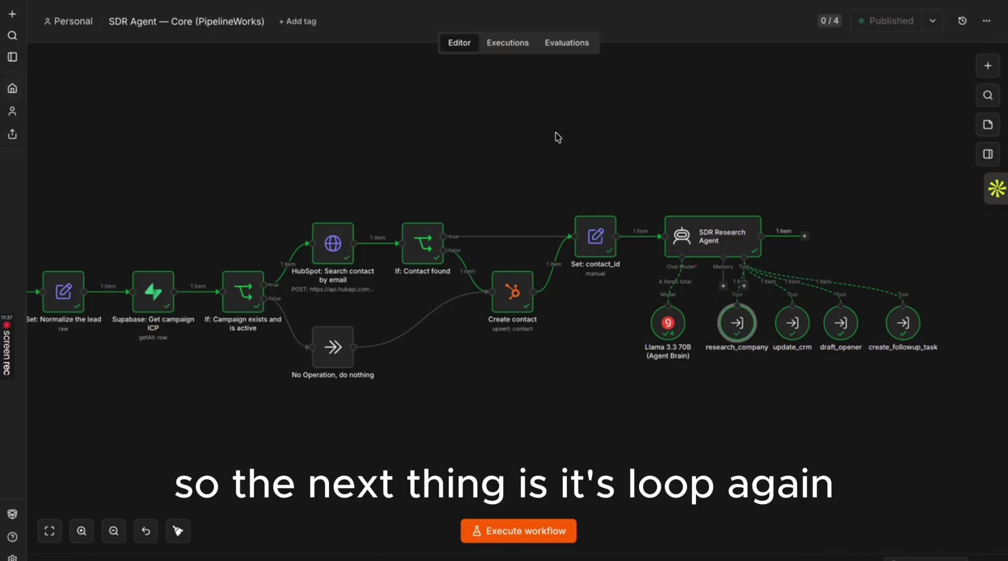
Inspect the draft_opener tool's campaign_angle, first_name and research_summary inputs, its workflow input fields and the opener text it returns
mouse_move(717, 305)
mouse_move(710, 246)
mouse_move(791, 326)
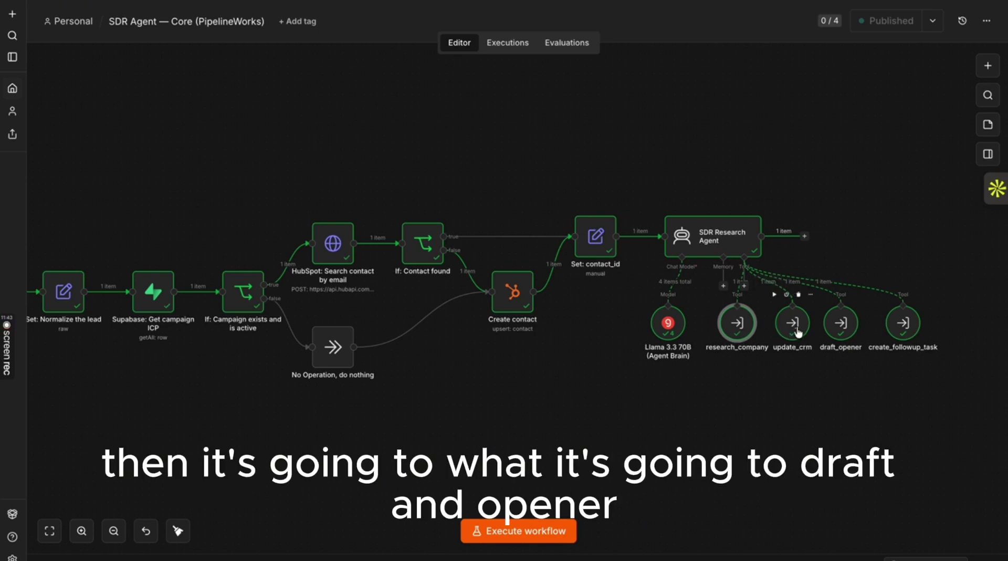
mouse_move(850, 325)
double_click(840, 329)
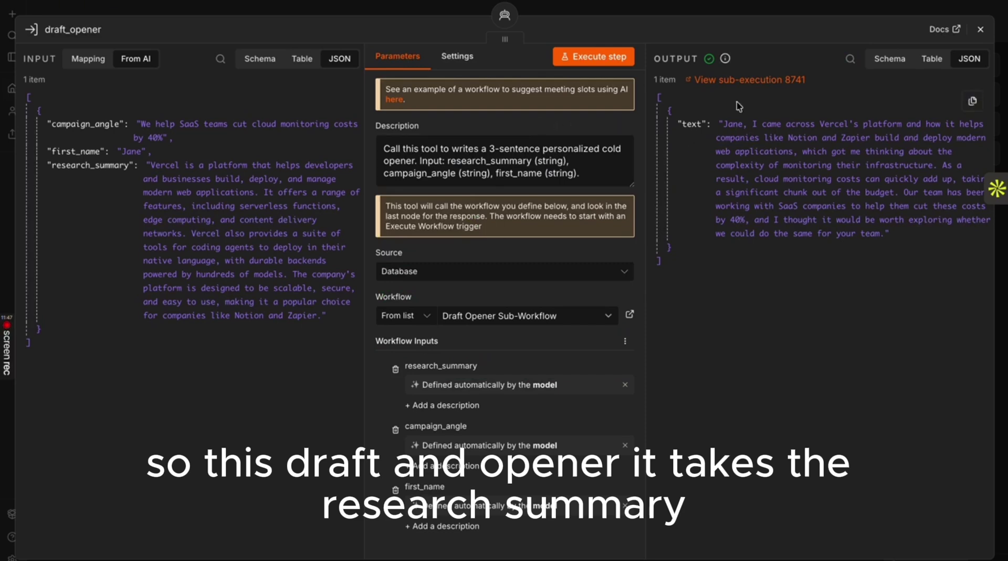
scroll(460, 412, "down", 1)
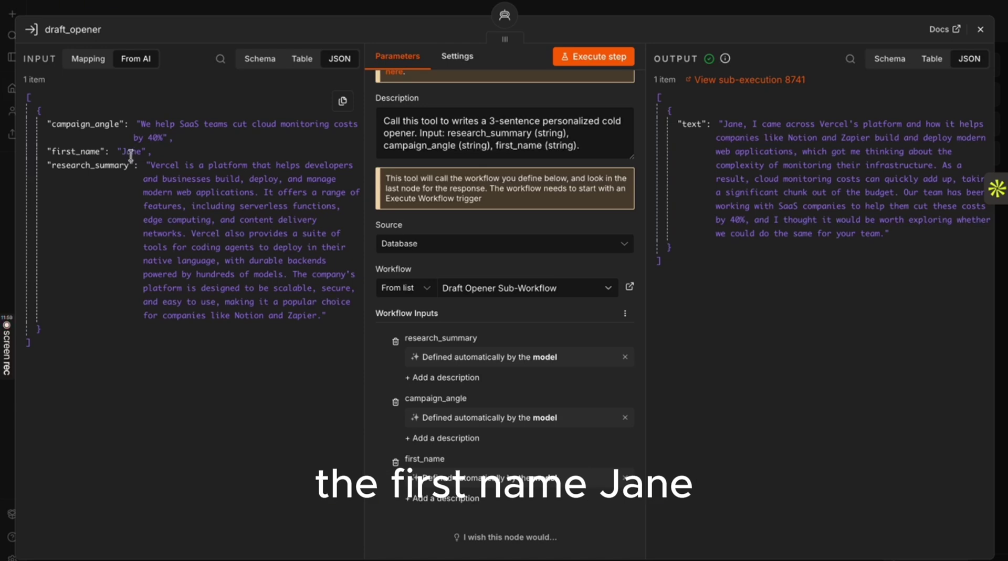
left_click(980, 30)
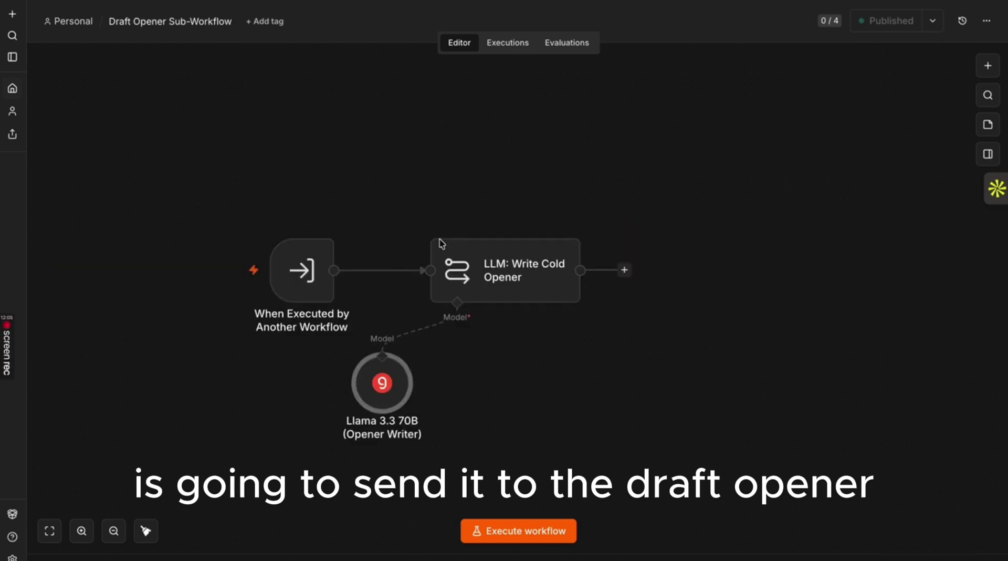
In the Draft Opener Sub-Workflow's Aug 7, 13:36:45 execution, inspect the trigger's received data and the LLM: Write Cold Opener prompt and output
left_click(506, 43)
left_click(126, 131)
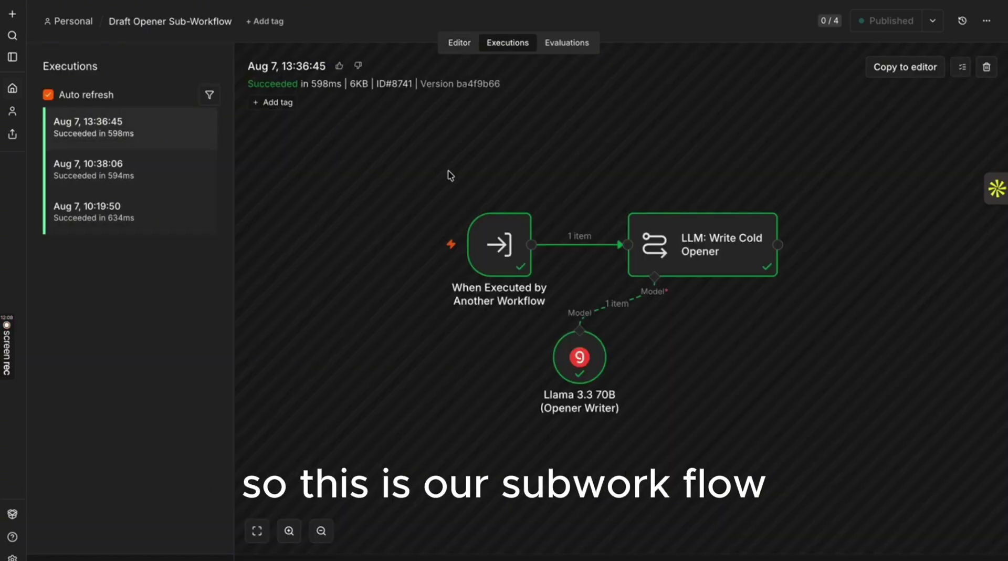
double_click(498, 251)
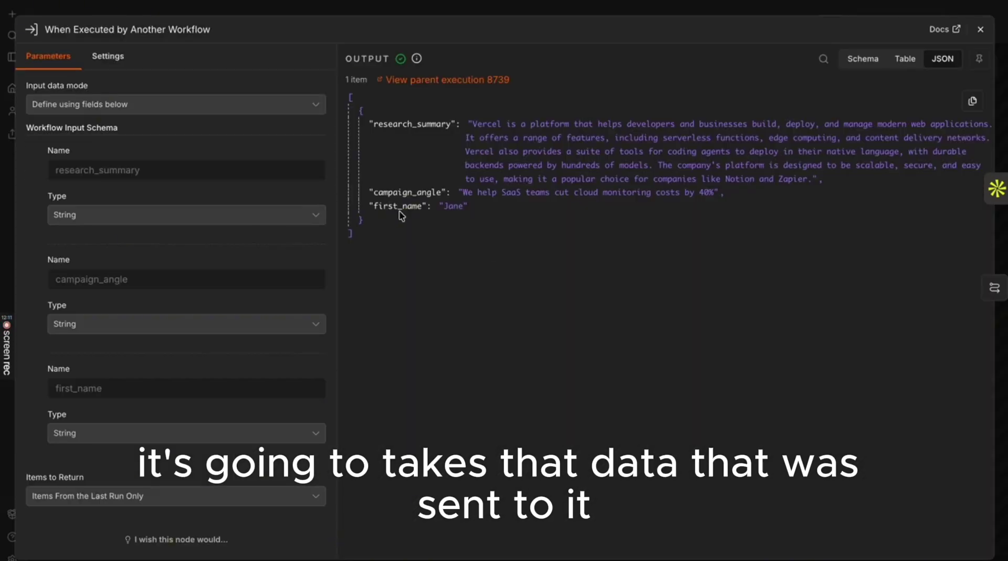
scroll(158, 225, "down", 1)
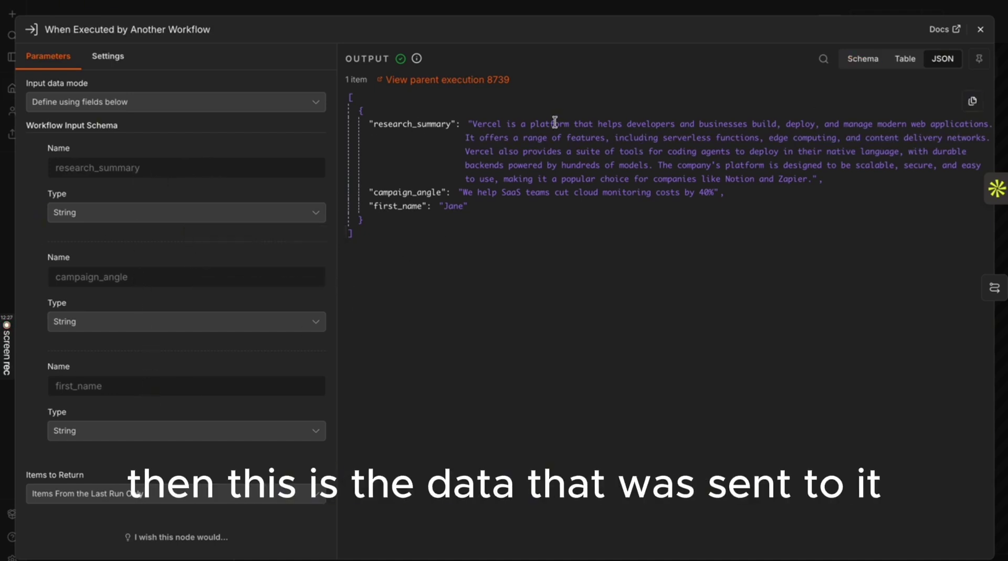
left_click(980, 29)
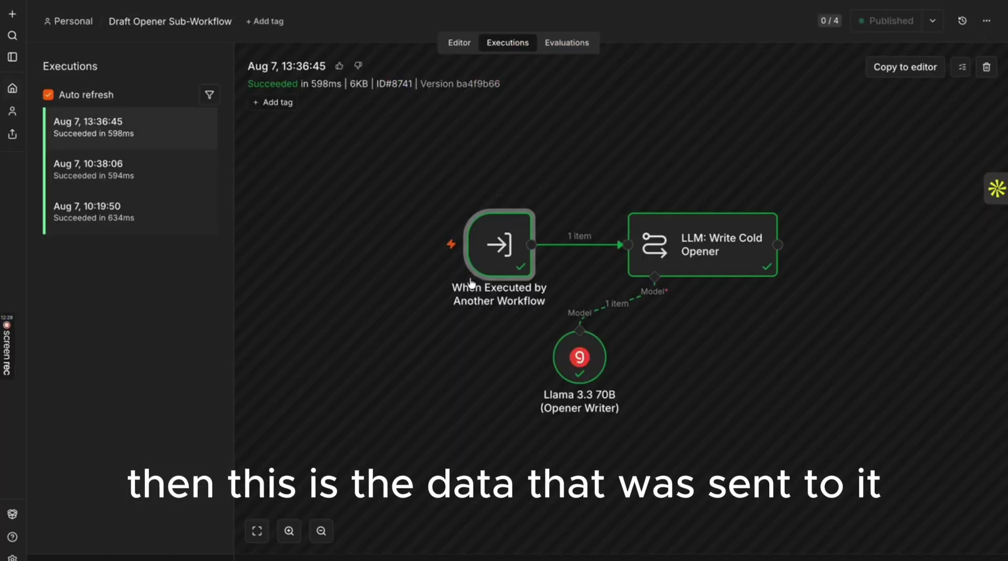
double_click(737, 254)
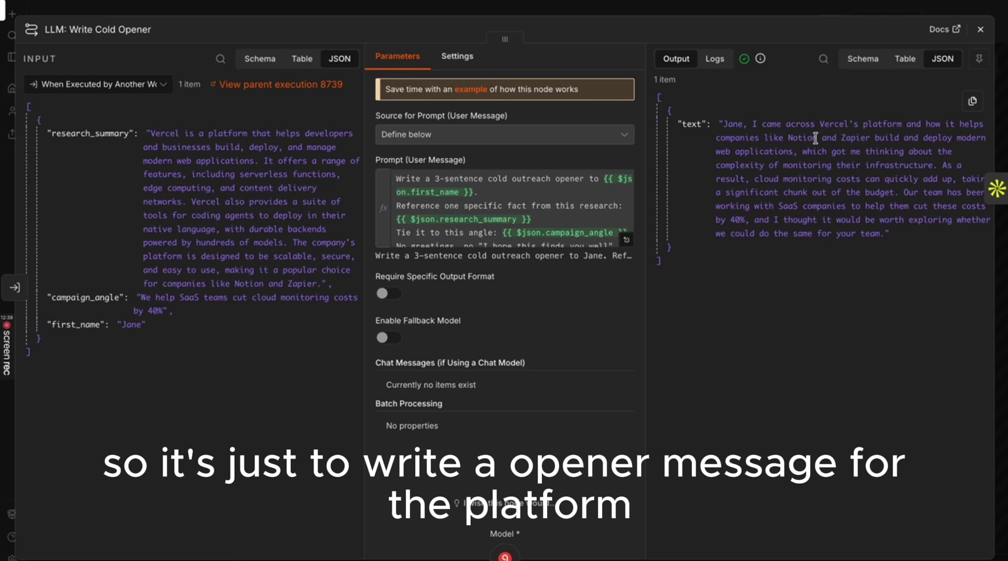
left_click(980, 30)
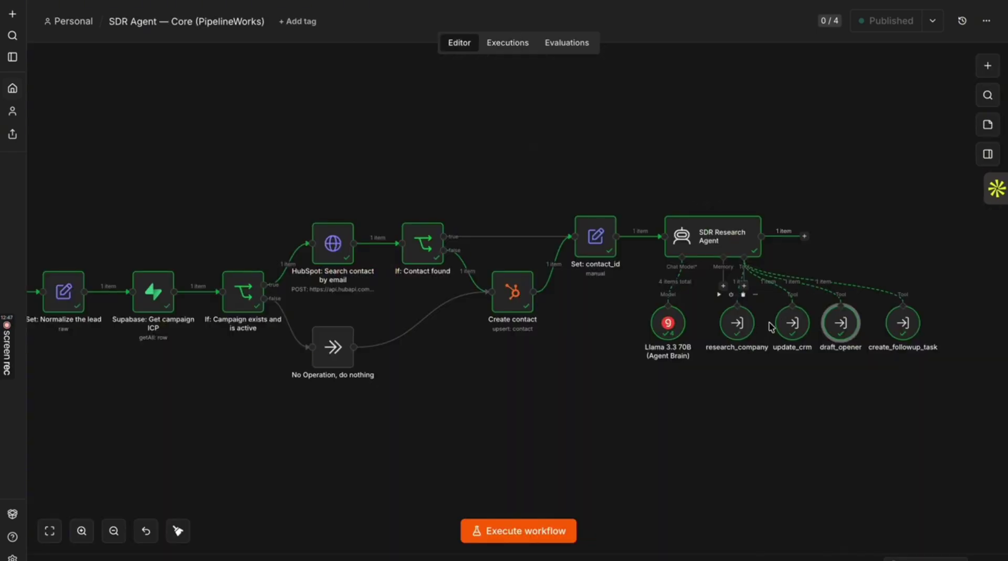
Check the update_crm tool's description, inputs from the AI and the HubSpot contact properties in its output
double_click(792, 321)
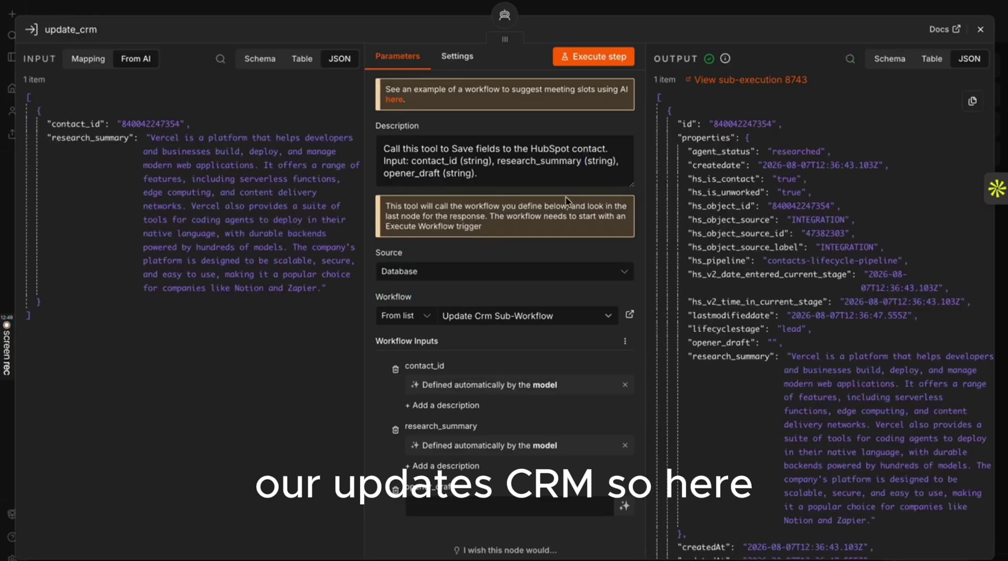
scroll(512, 347, "down", 1)
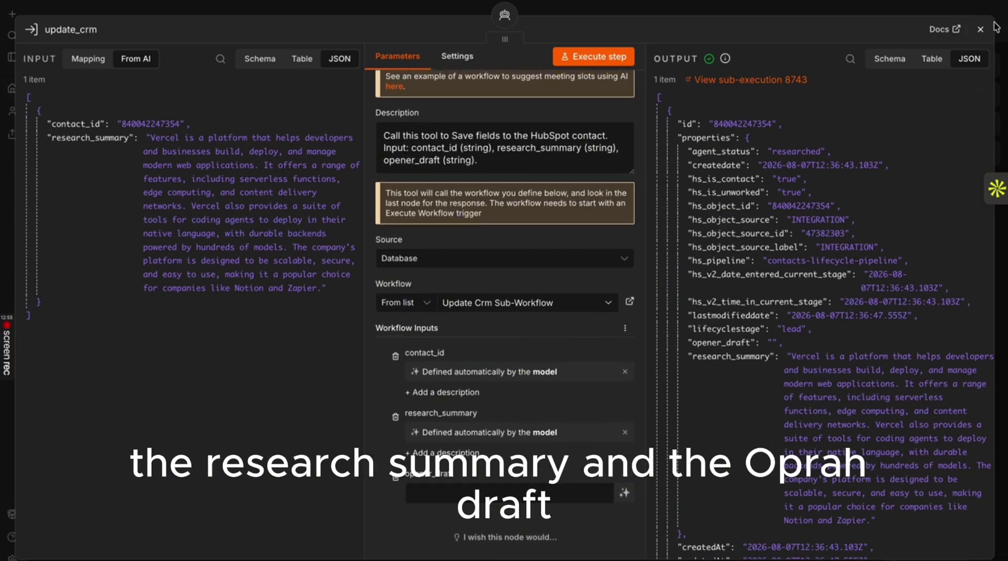
scroll(819, 314, "down", 3)
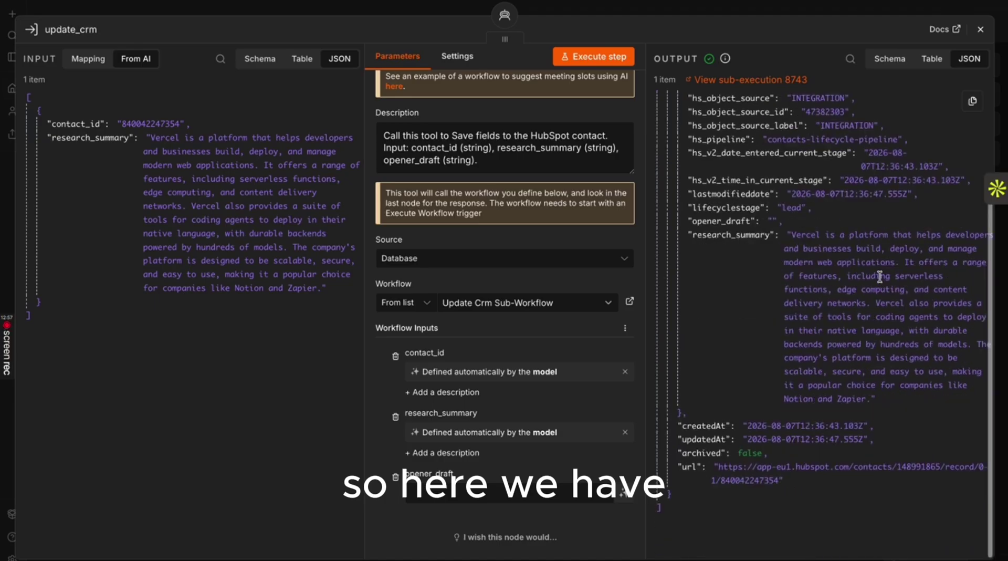
left_click(981, 31)
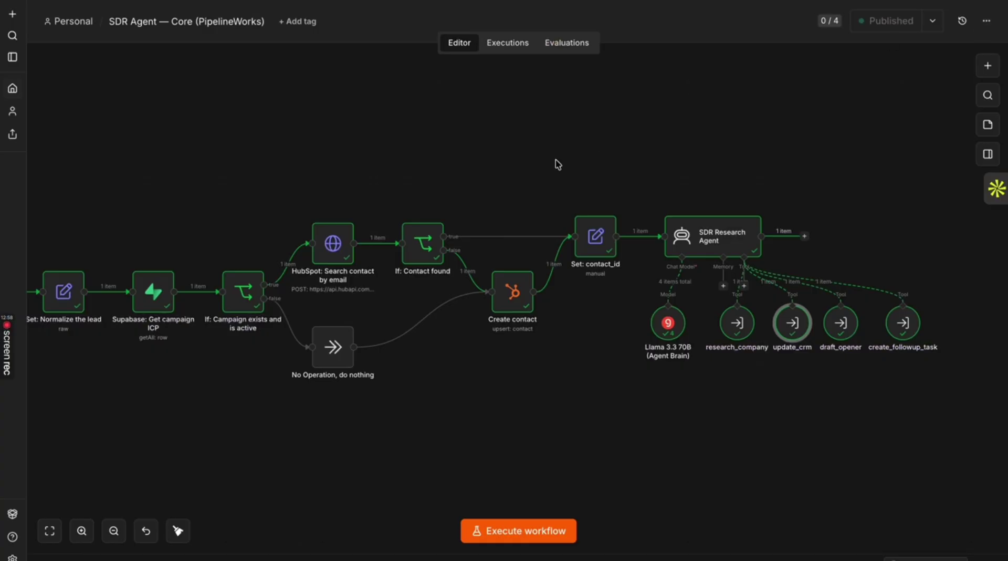
Compare the research_company tool's data with the contact_id, research_summary and opener_draft workflow inputs of the update_crm tool
double_click(735, 317)
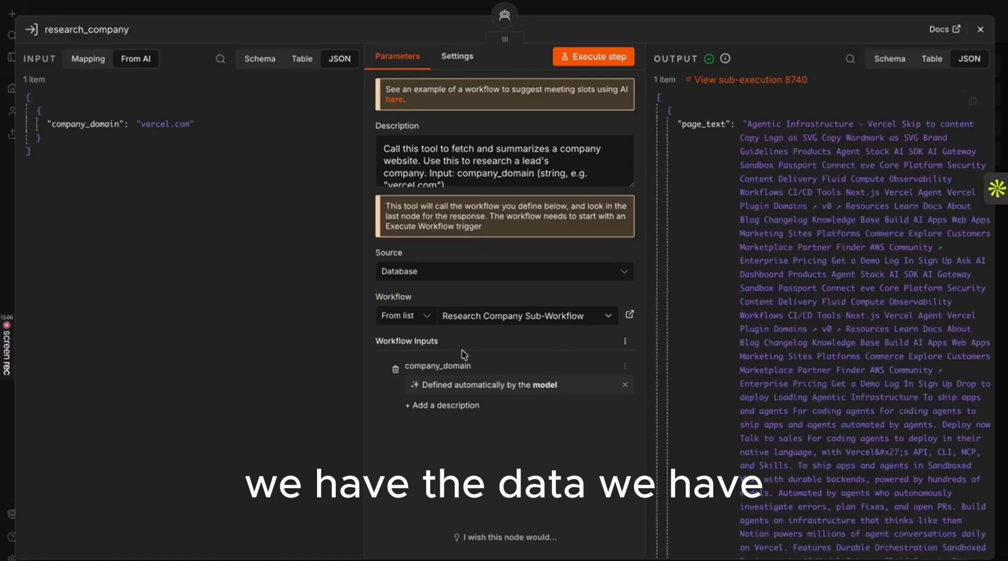
left_click(980, 29)
double_click(792, 322)
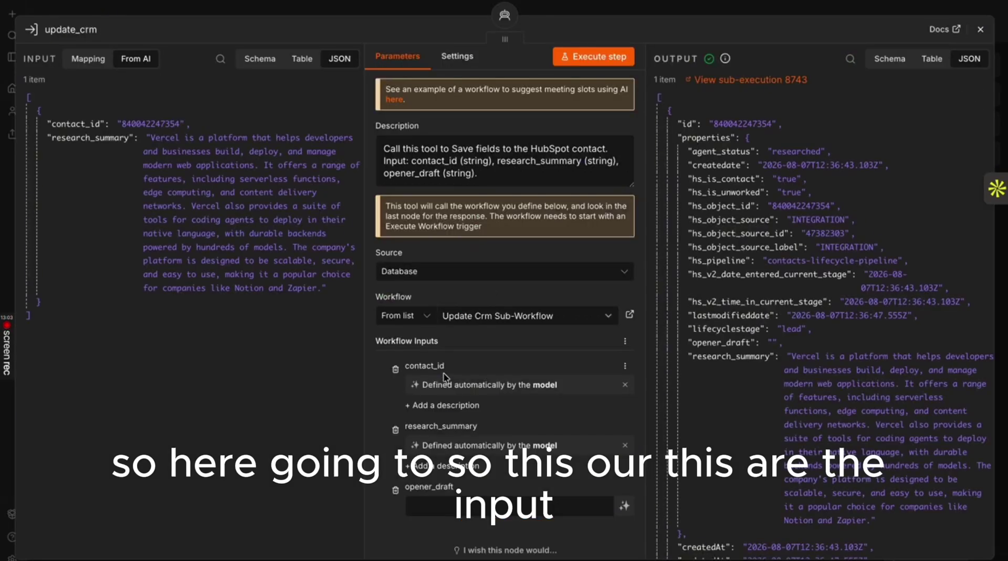
scroll(437, 380, "down", 1)
scroll(438, 381, "up", 1)
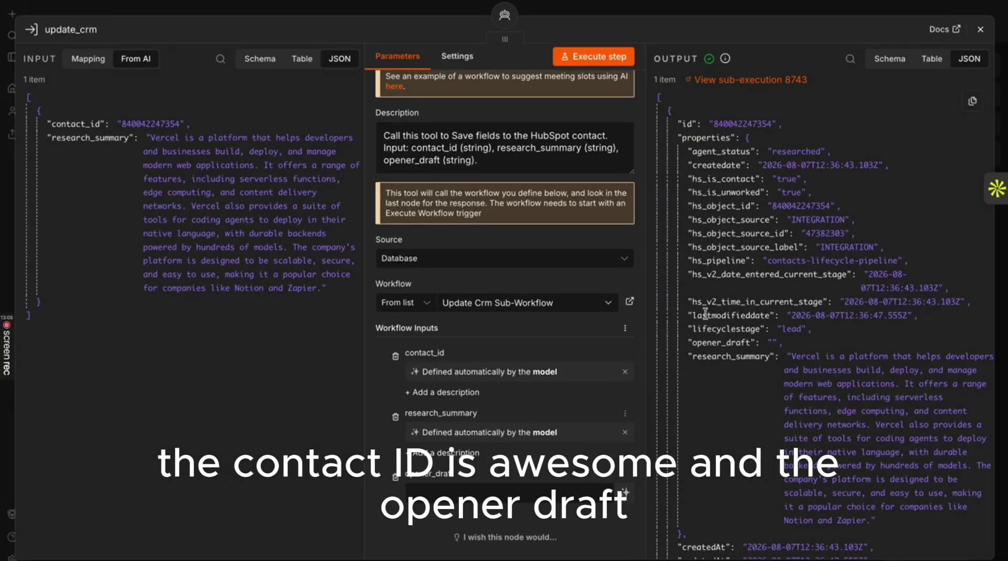
left_click(980, 29)
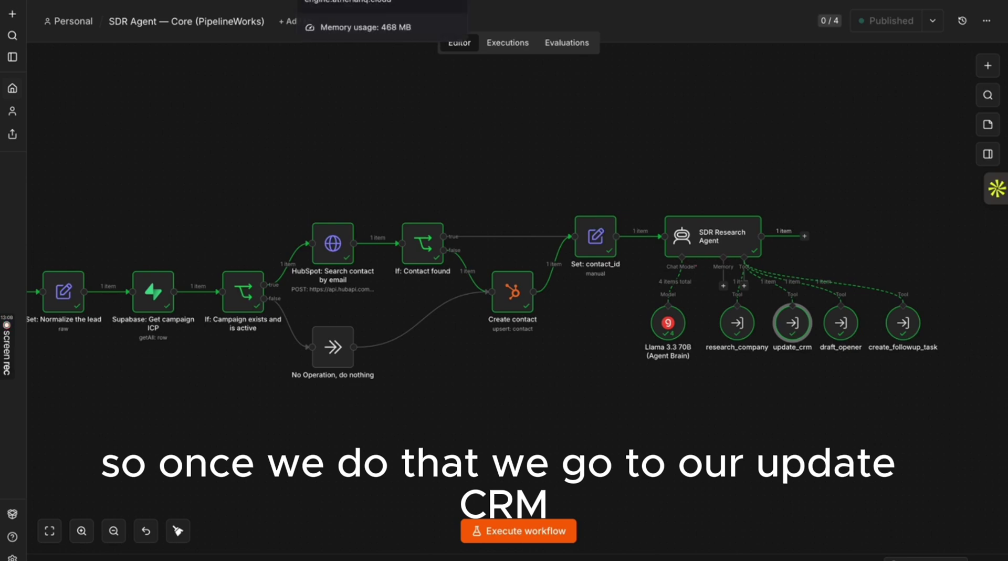
Inspect HTTP Request: PATCH contact in the Update Crm Sub-Workflow's Aug 7, 13:36:47 execution, and recheck the Draft Opener's LLM: Write Cold Opener node
left_click(341, 1)
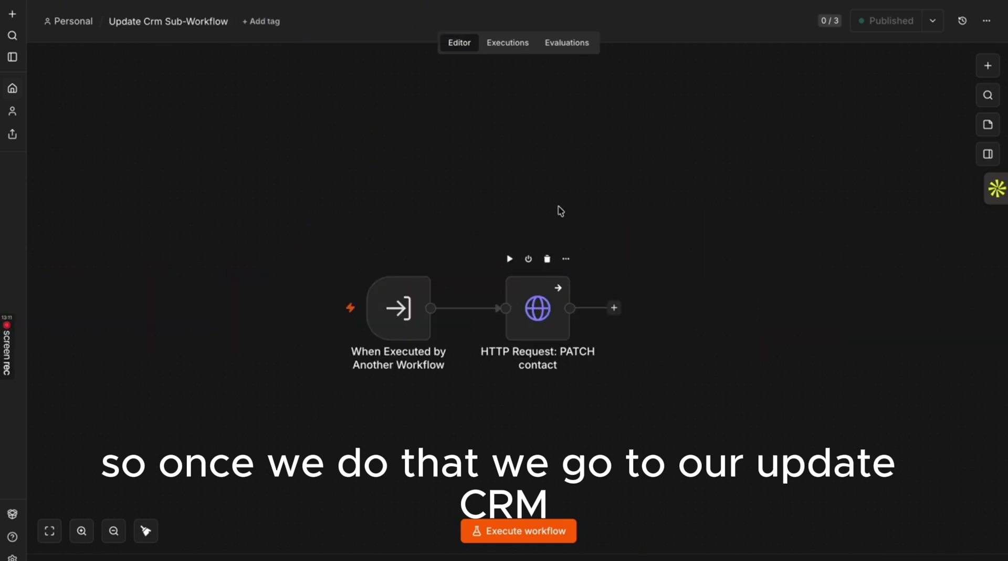
left_click(507, 43)
left_click(130, 128)
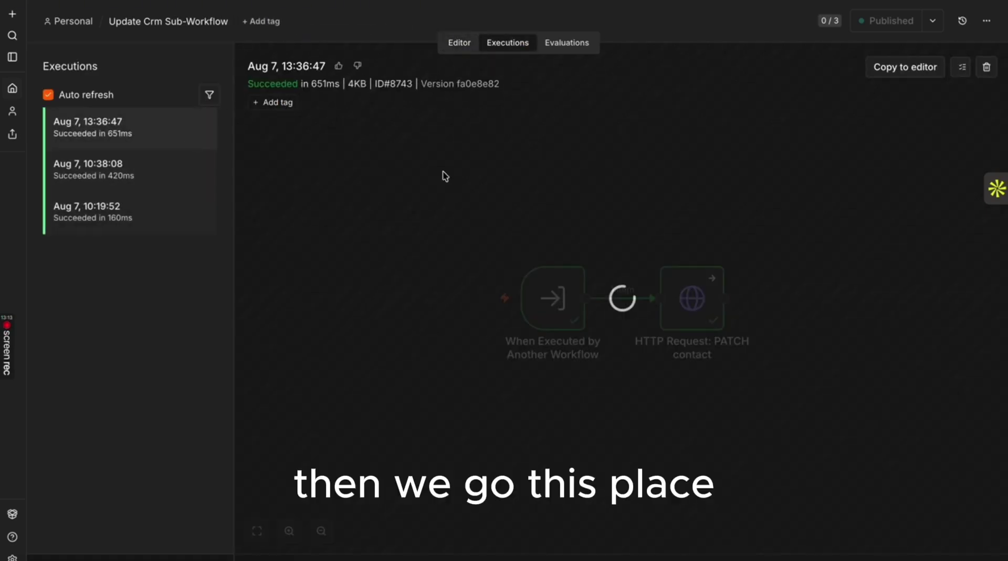
double_click(678, 309)
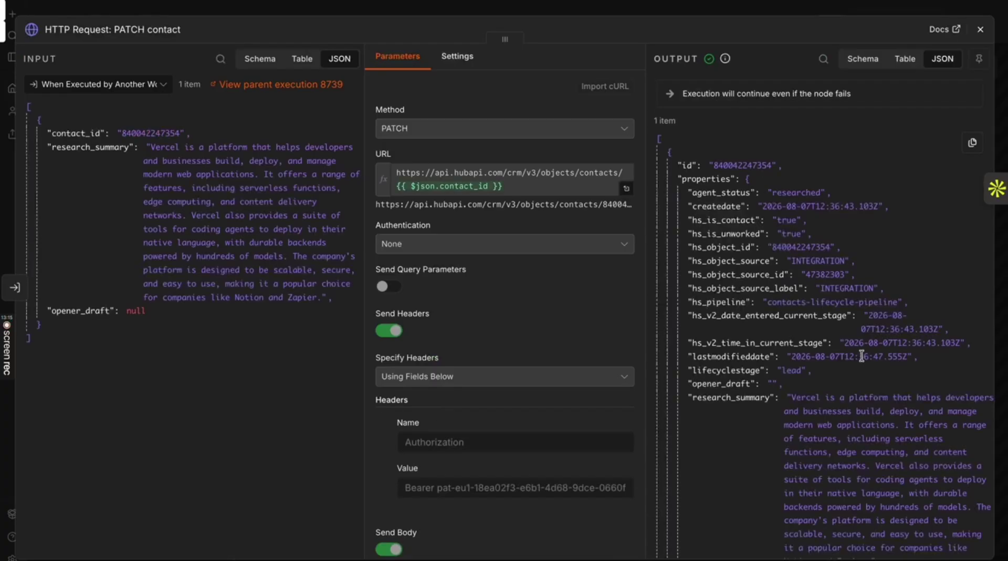
scroll(862, 356, "down", 3)
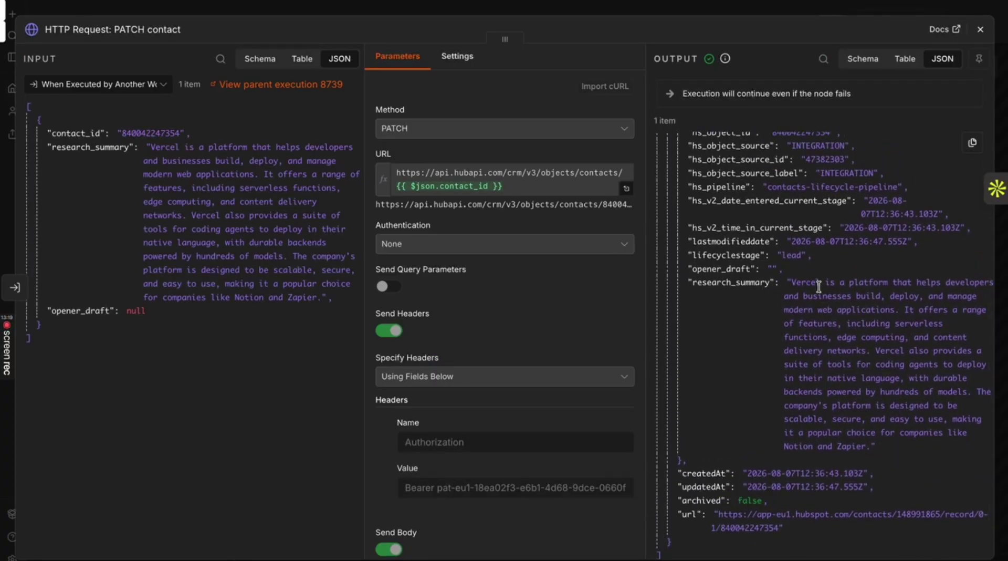
scroll(787, 290, "up", 3)
scroll(808, 287, "down", 4)
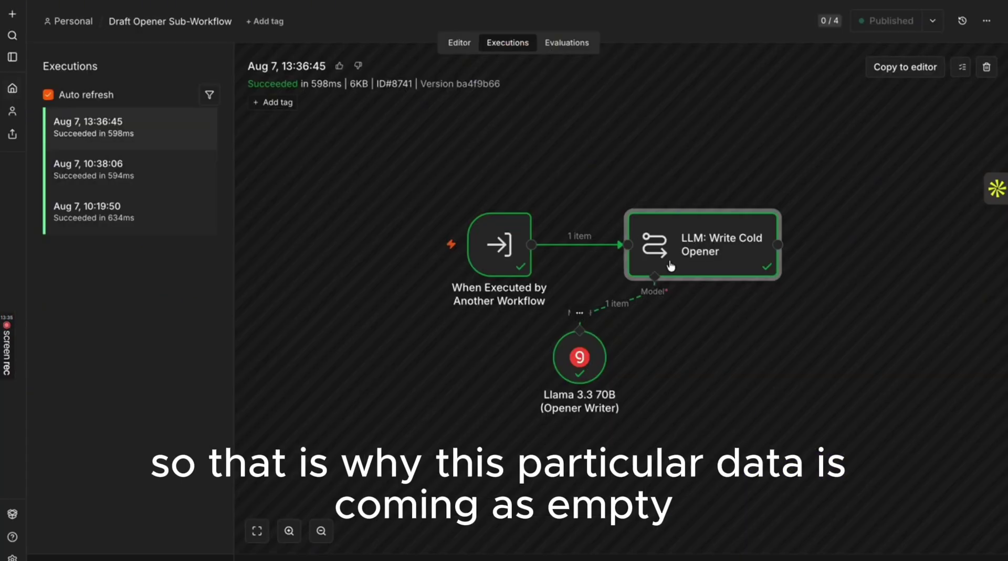
double_click(709, 250)
left_click(980, 30)
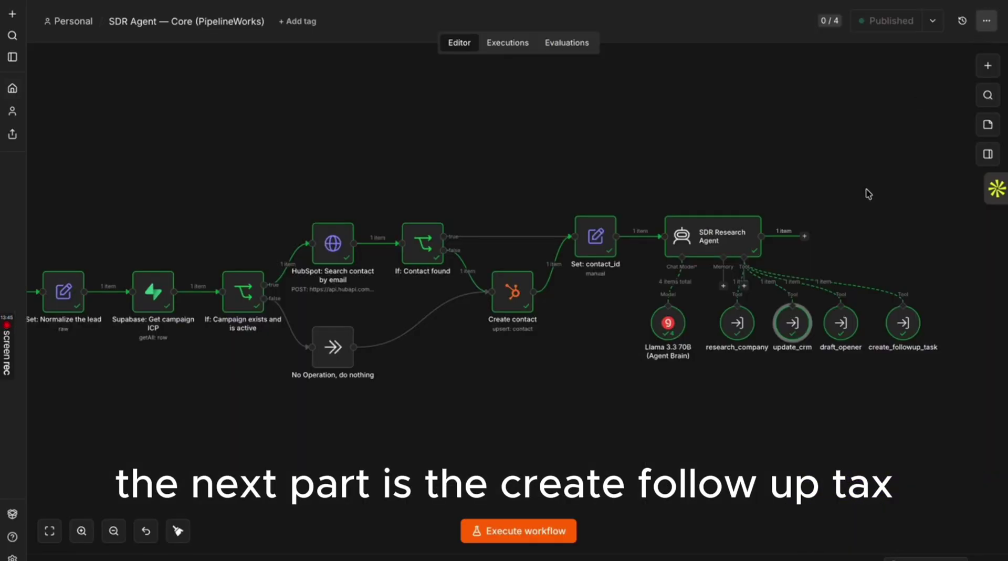
Examine the create_followup_task tool's contact_id, note and due_in_days inputs and the HubSpot task properties in its output
mouse_move(908, 335)
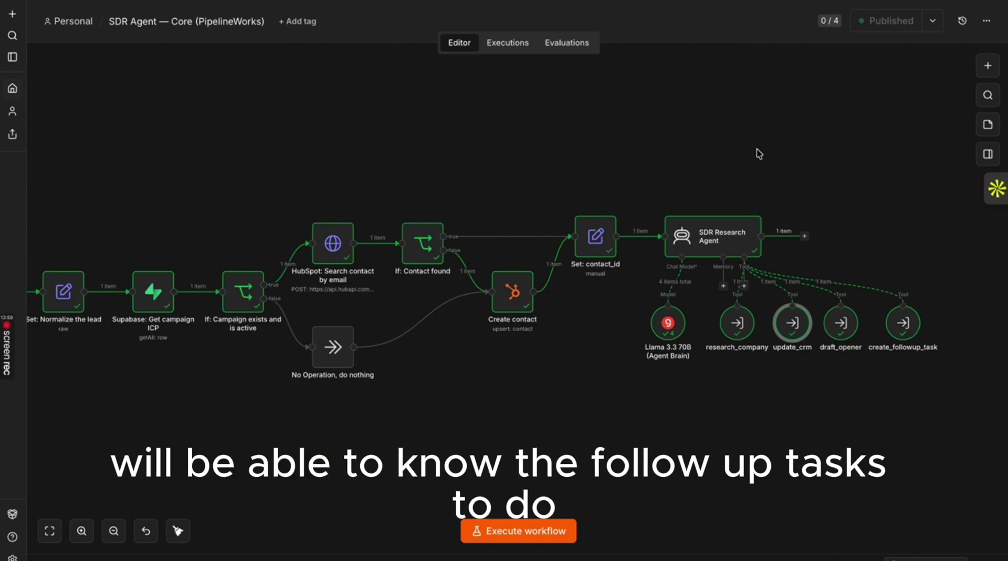
mouse_move(909, 292)
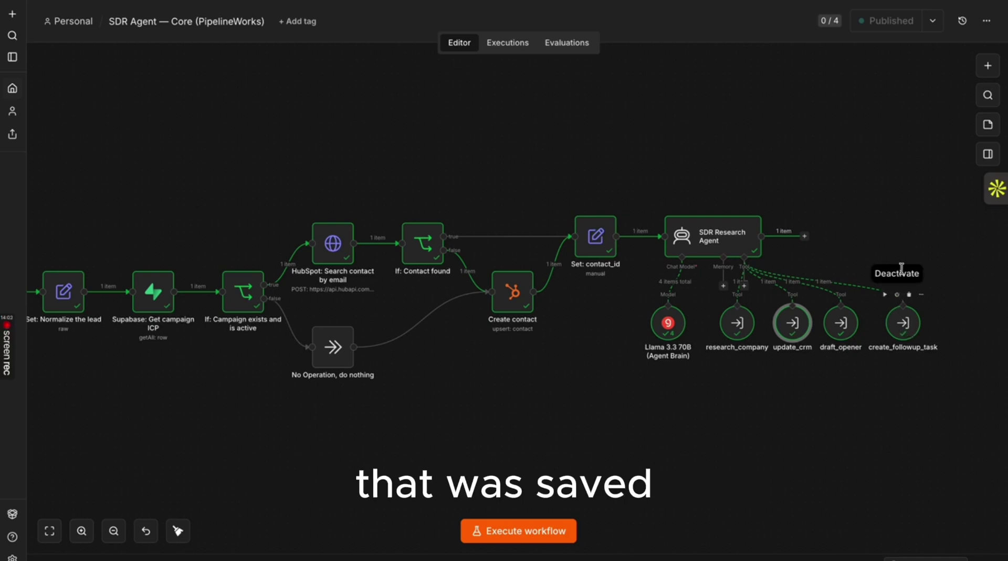
double_click(902, 322)
scroll(457, 384, "down", 1)
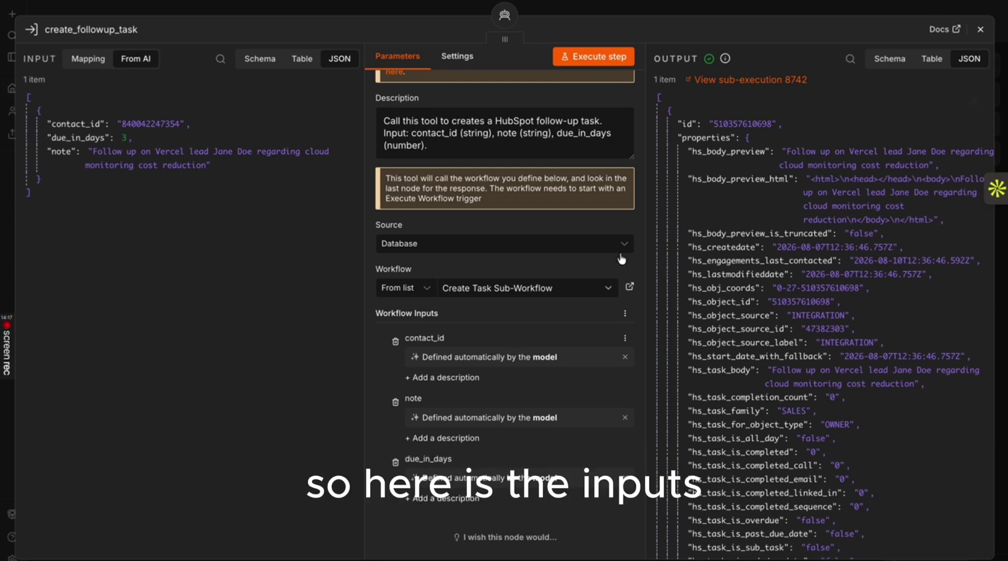
scroll(804, 432, "down", 1)
scroll(803, 432, "down", 10)
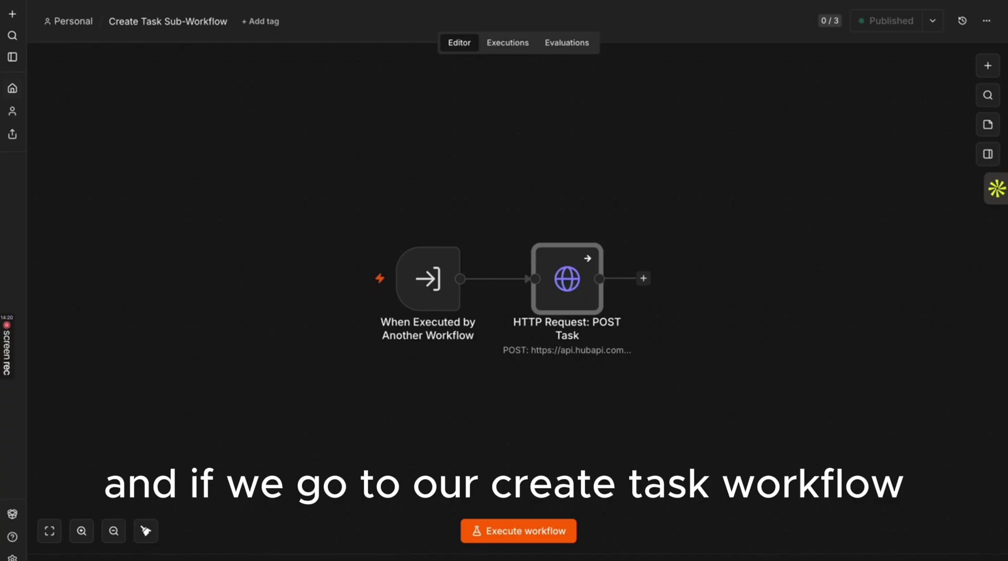
Check the contact_id, note and due_in_days received by the trigger in the Create Task Sub-Workflow's Aug 7, 13:36:46 execution
left_click(507, 43)
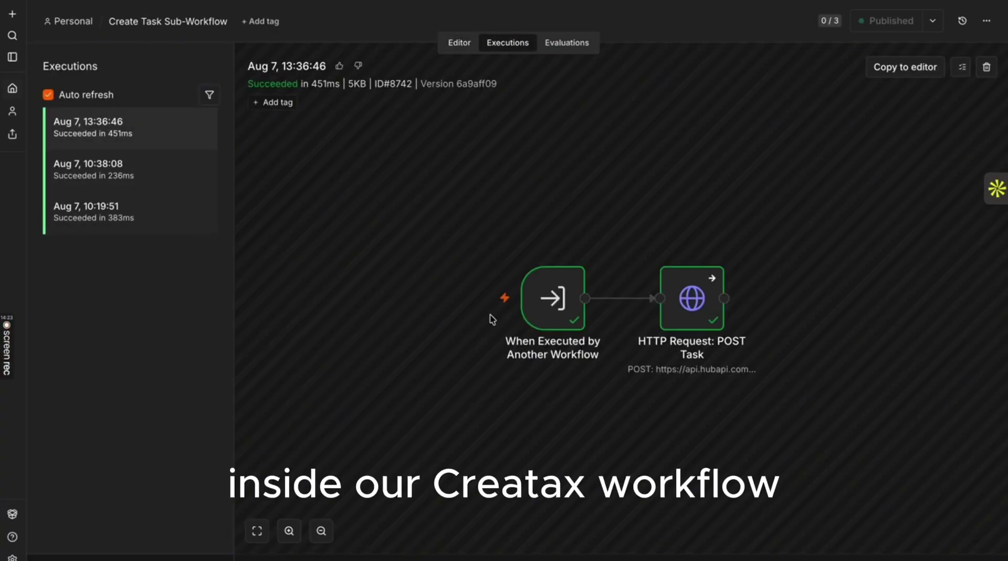
double_click(488, 296)
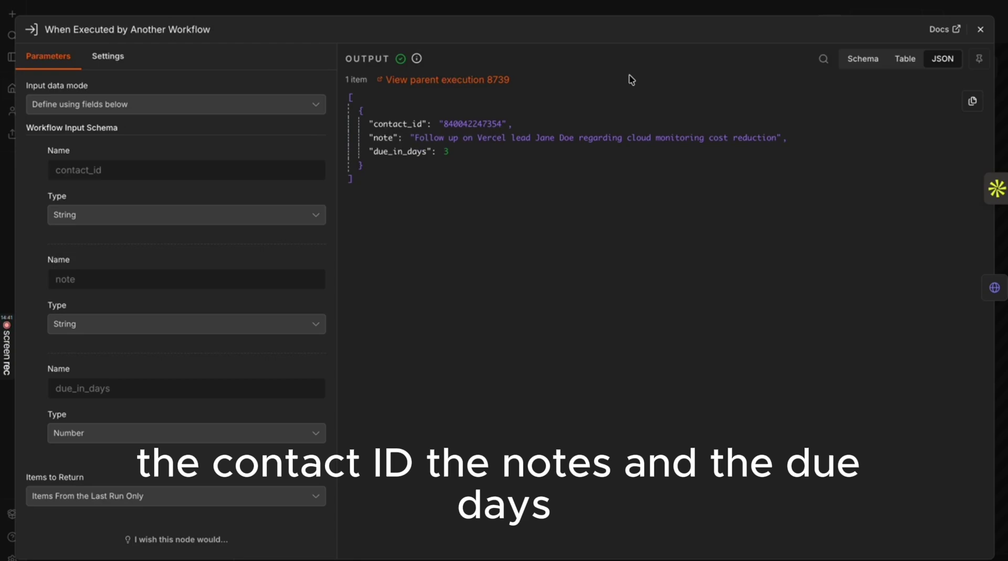
left_click(980, 30)
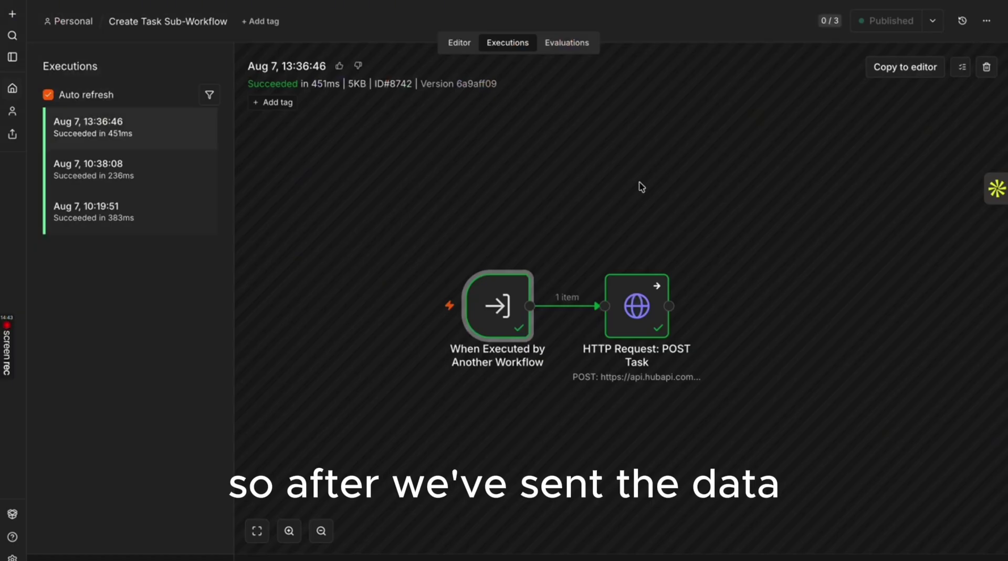
Examine the HTTP Request: POST Task node's headers and JSON body, focusing on the associations block that links the task to the contact
double_click(638, 323)
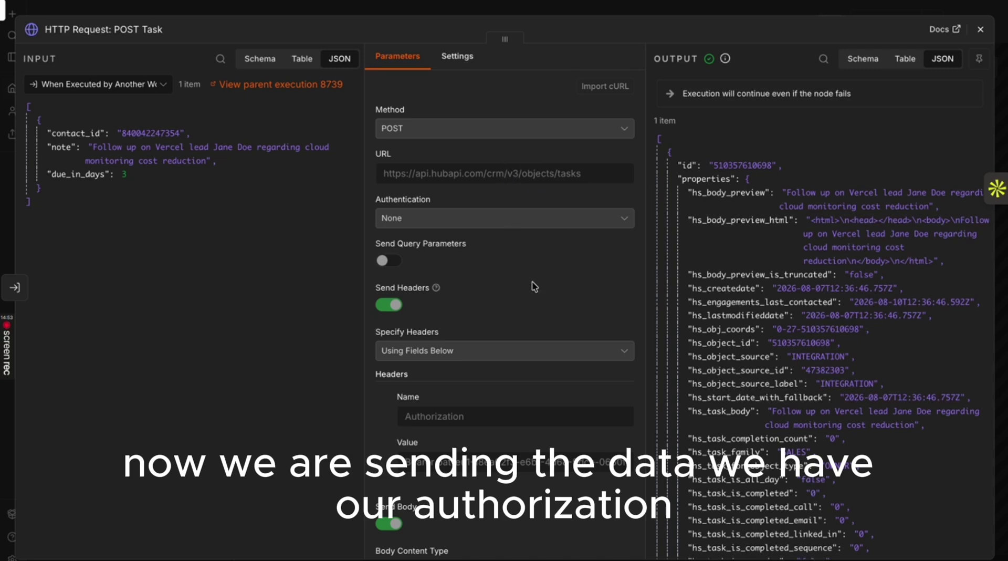
scroll(533, 283, "down", 3)
scroll(534, 286, "down", 3)
scroll(534, 286, "down", 2)
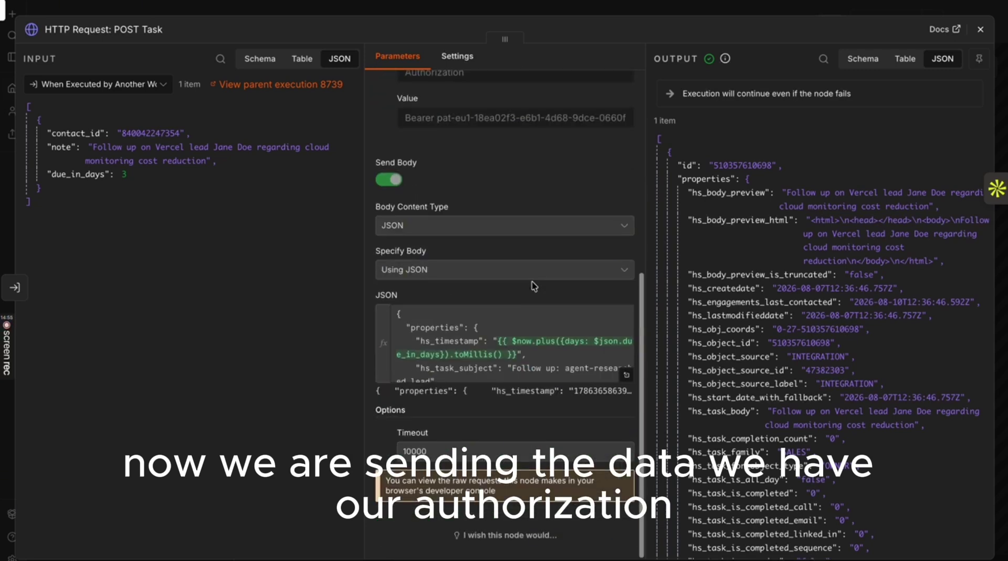
scroll(496, 346, "down", 5)
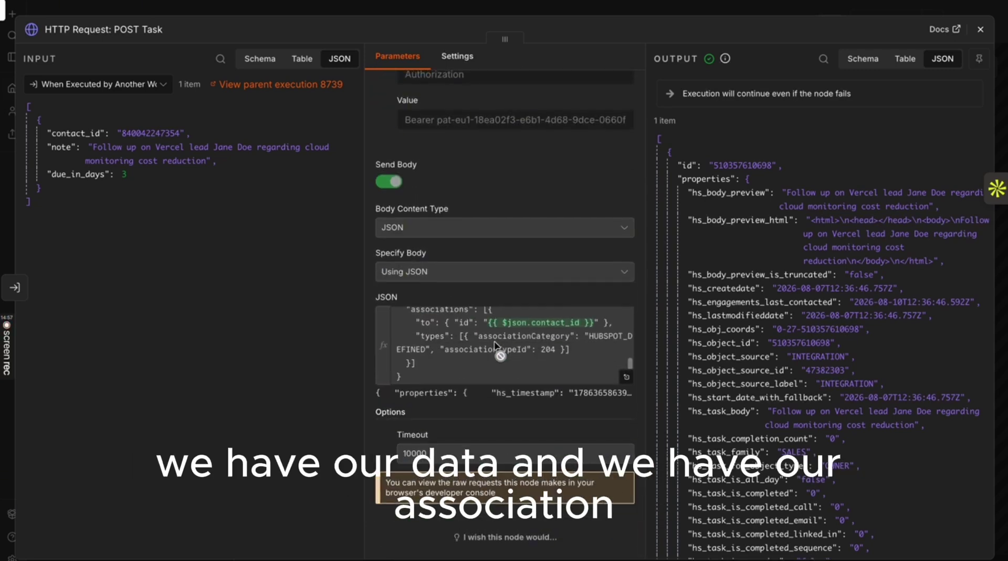
scroll(497, 341, "up", 2)
scroll(498, 338, "down", 2)
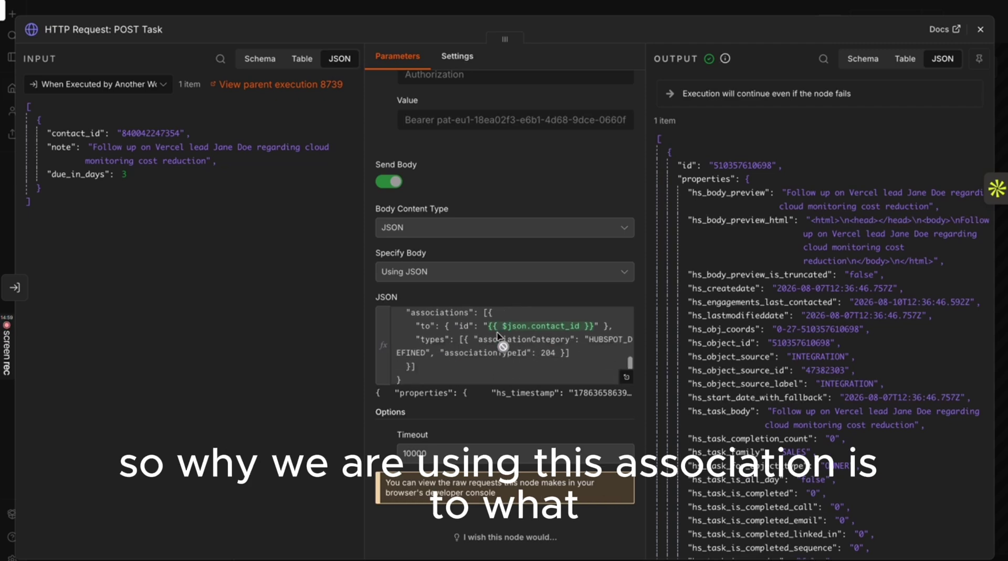
scroll(496, 339, "up", 1)
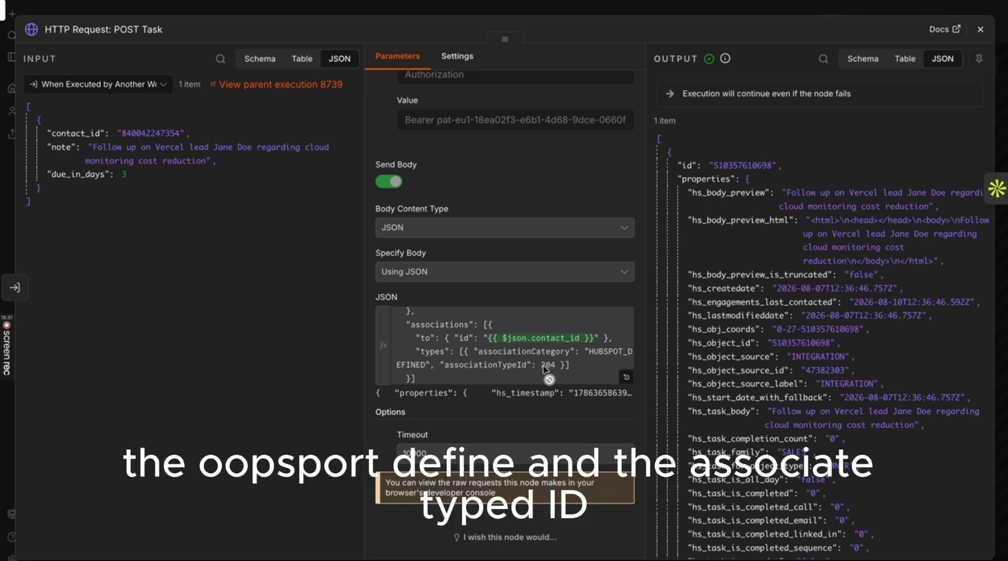
scroll(532, 365, "up", 1)
scroll(530, 361, "down", 1)
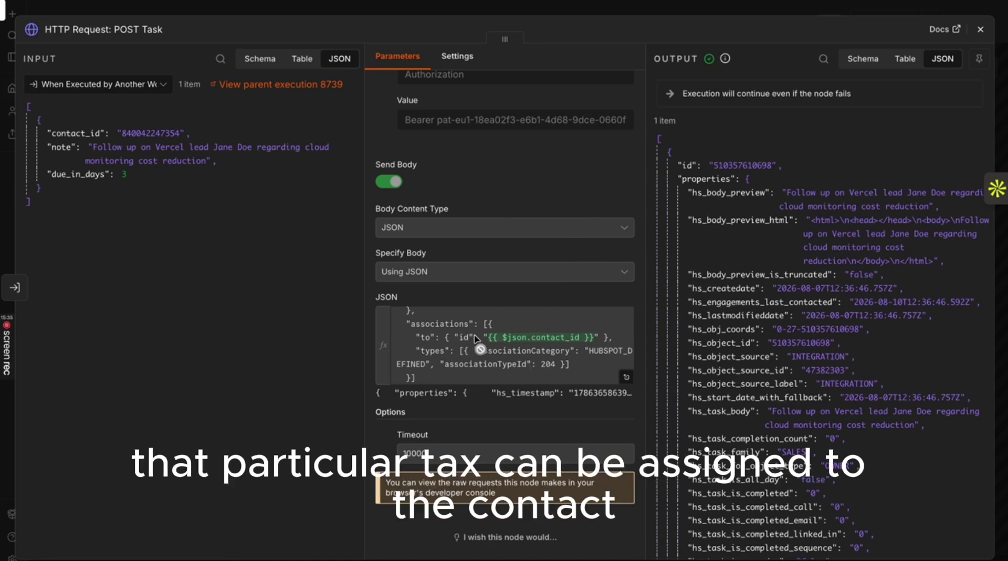
left_click(980, 30)
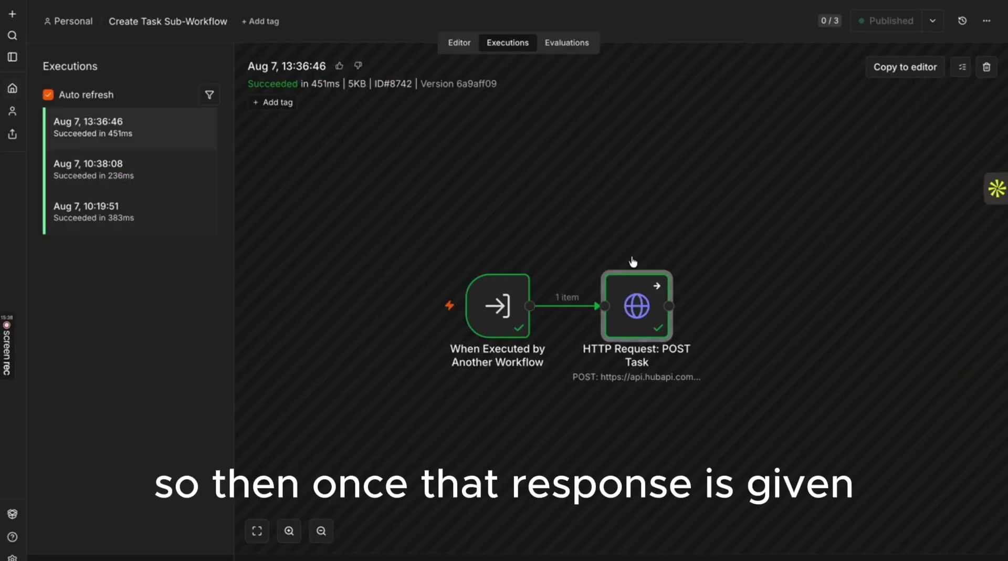
Recheck the HTTP Request: POST Task node and review the HubSpot task properties in the create_followup_task tool's output
double_click(637, 305)
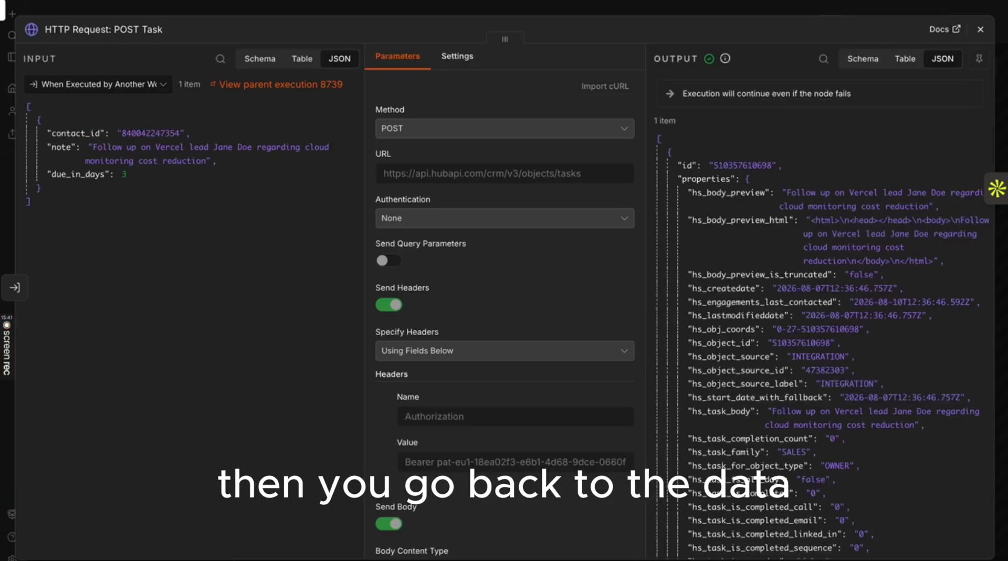
scroll(824, 326, "up", 10)
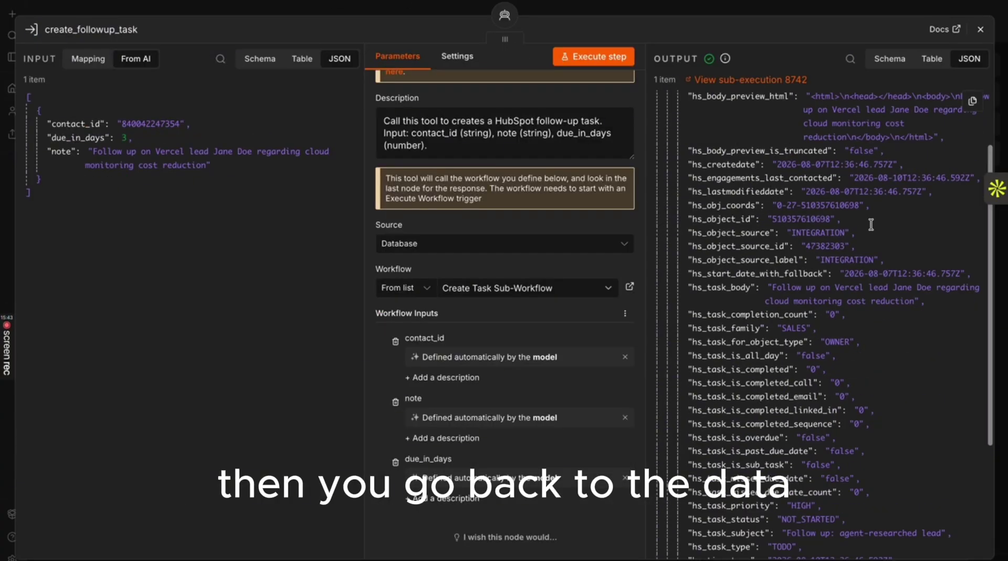
scroll(733, 169, "down", 1)
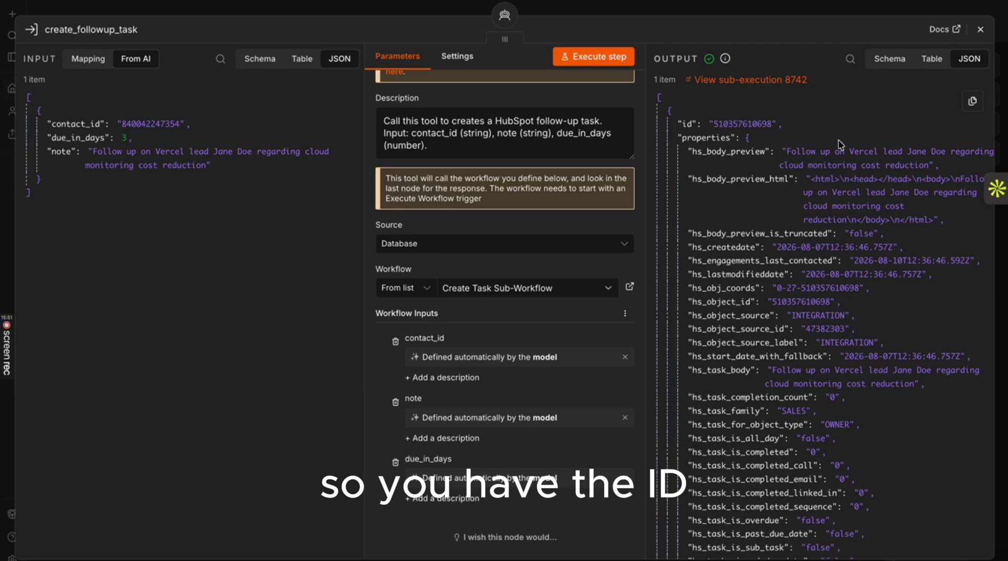
scroll(915, 231, "down", 5)
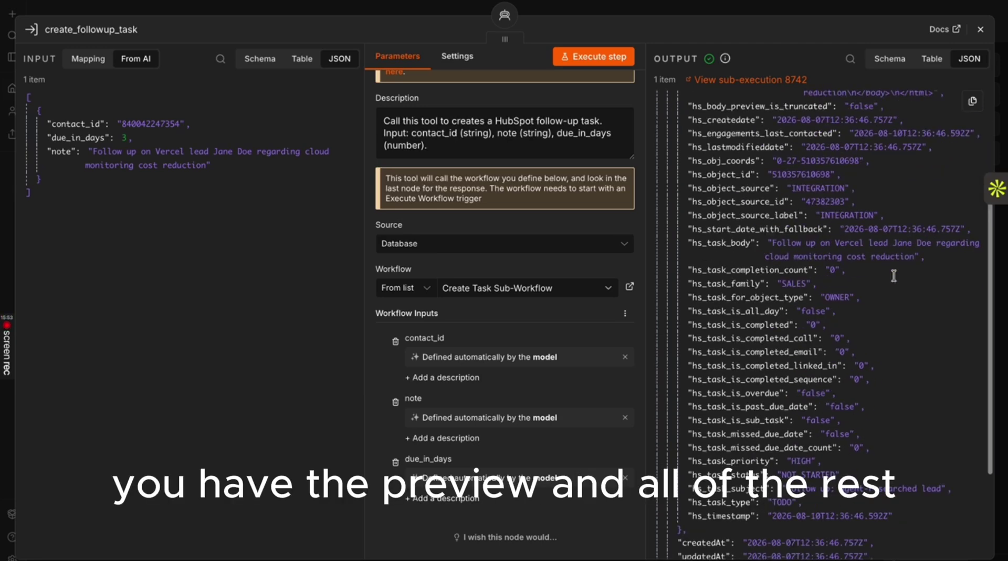
scroll(915, 232, "up", 5)
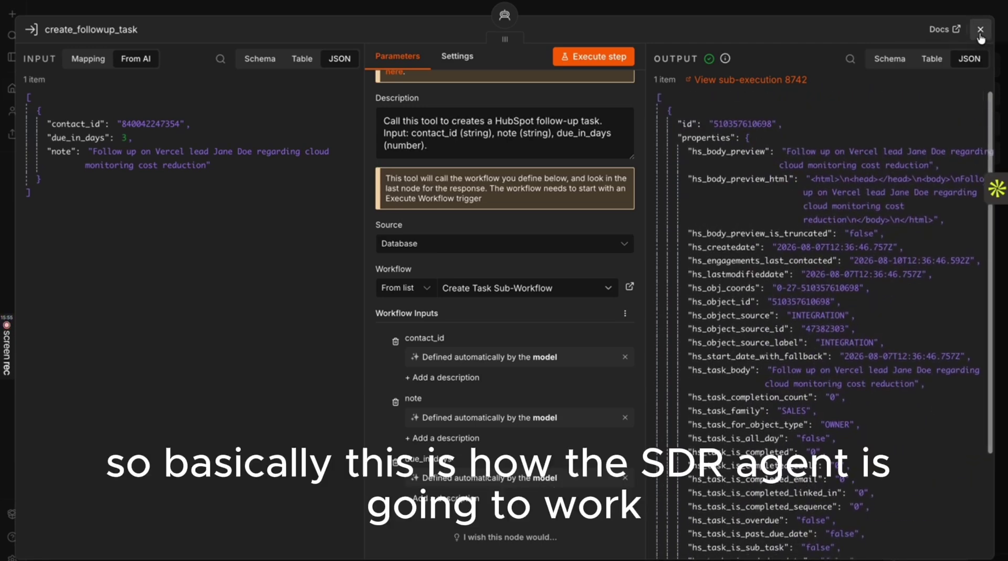
Return to the SDR Agent — Core (PipelineWorks) canvas and look over the node flow back towards the Webhook
left_click(980, 29)
scroll(604, 163, "left", 3)
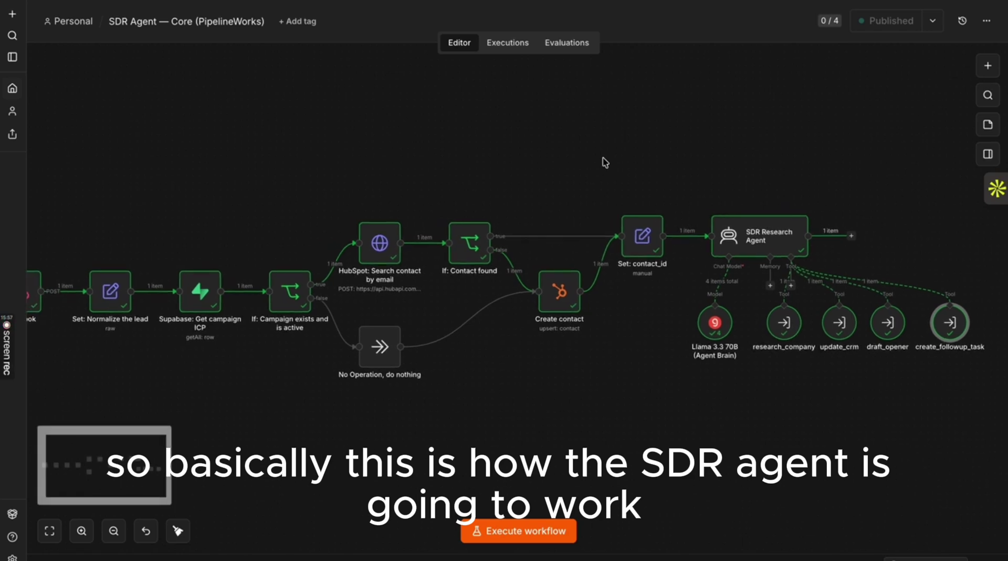
scroll(605, 162, "left", 1)
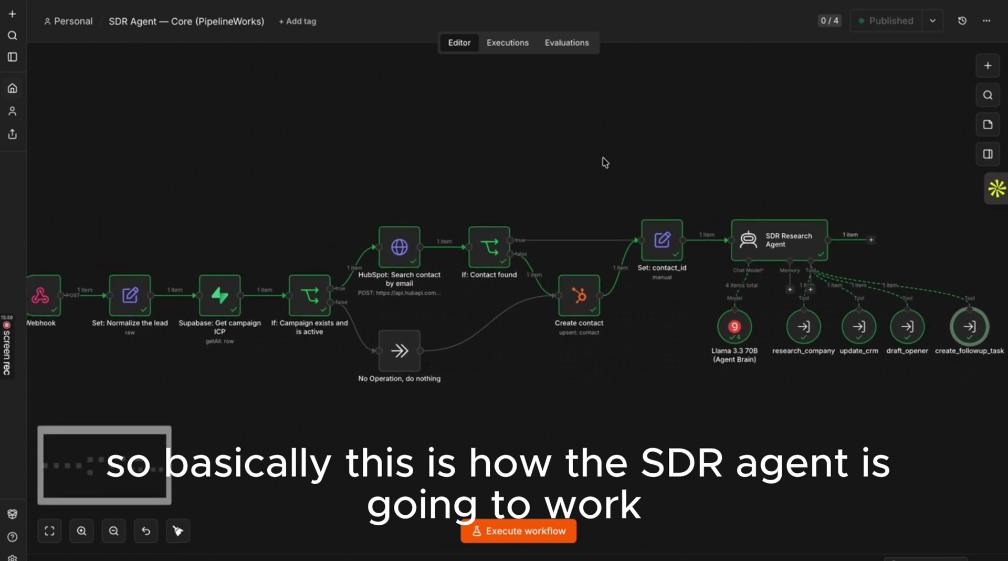
scroll(604, 162, "left", 1)
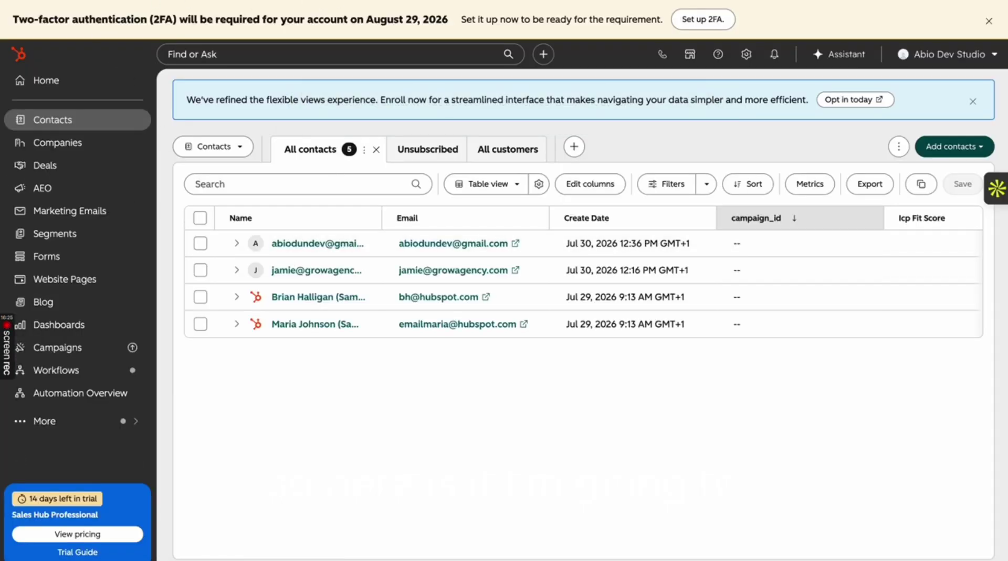
Switch to HubSpot and refresh the All contacts list to load the newly created lead
key("ctrl+l")
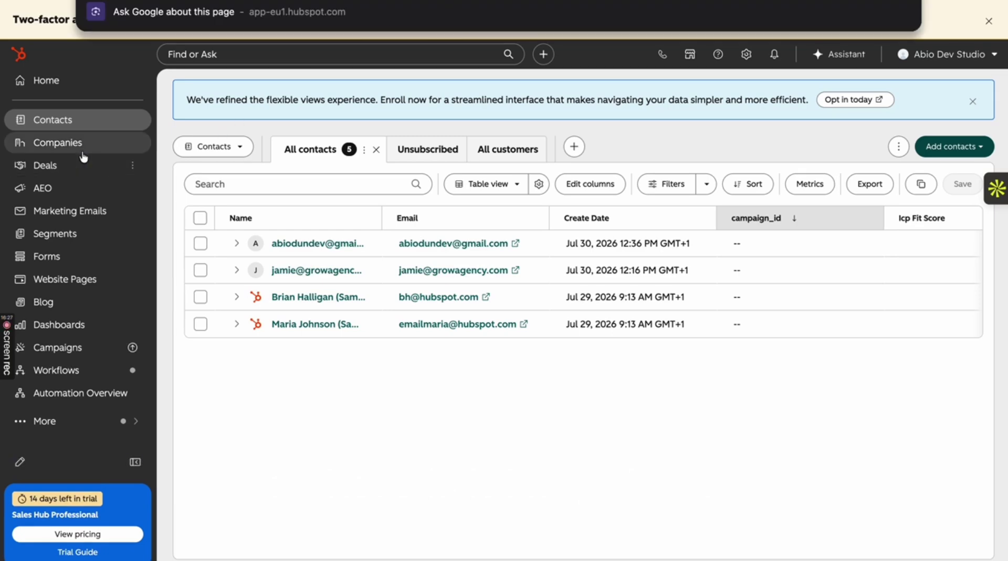
left_click(68, 142)
left_click(68, 124)
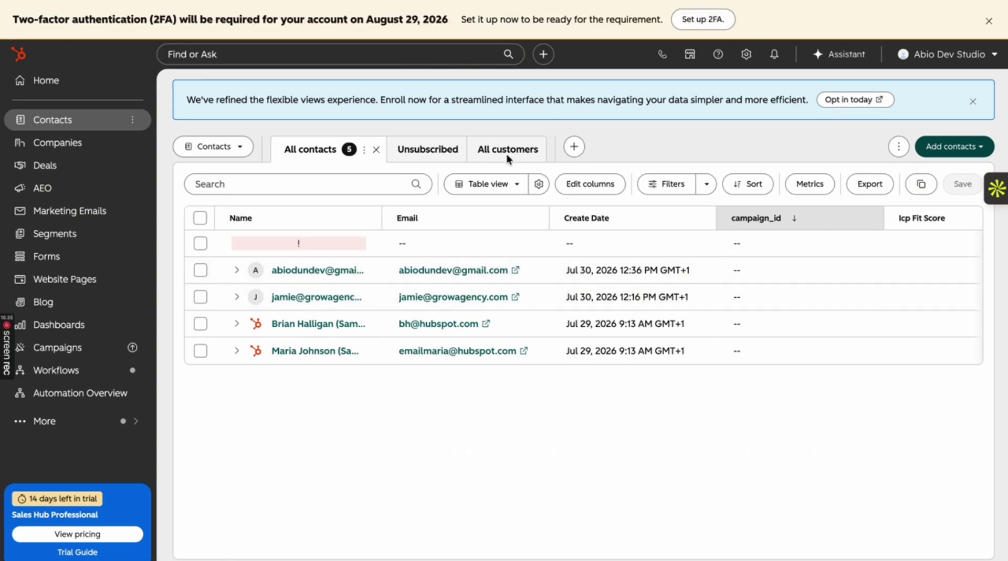
key("F5")
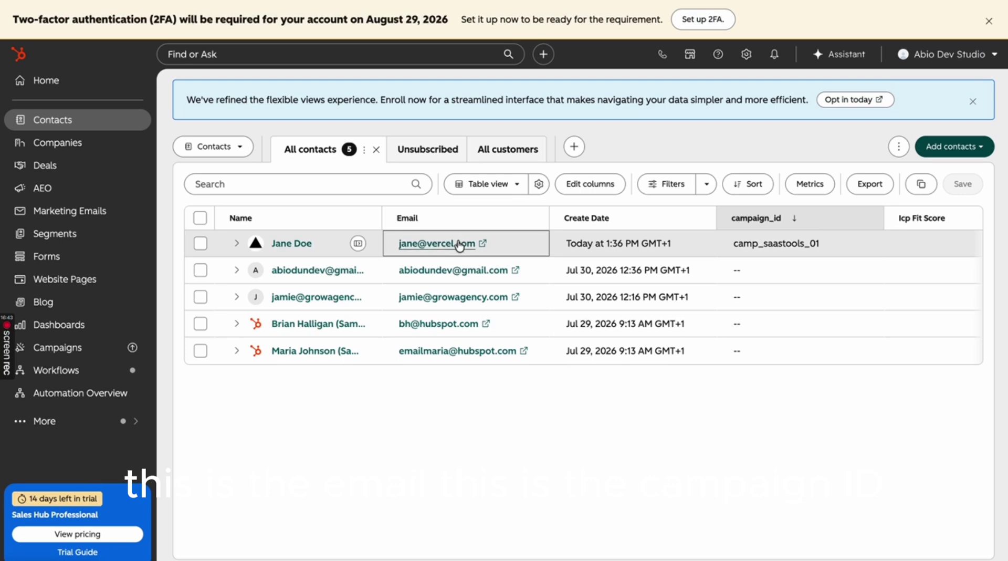
Review the Vercel lead's row across the campaign_id, Job Title, name, Agent Status, Lead Source and Research Summary columns
scroll(460, 246, "right", 8)
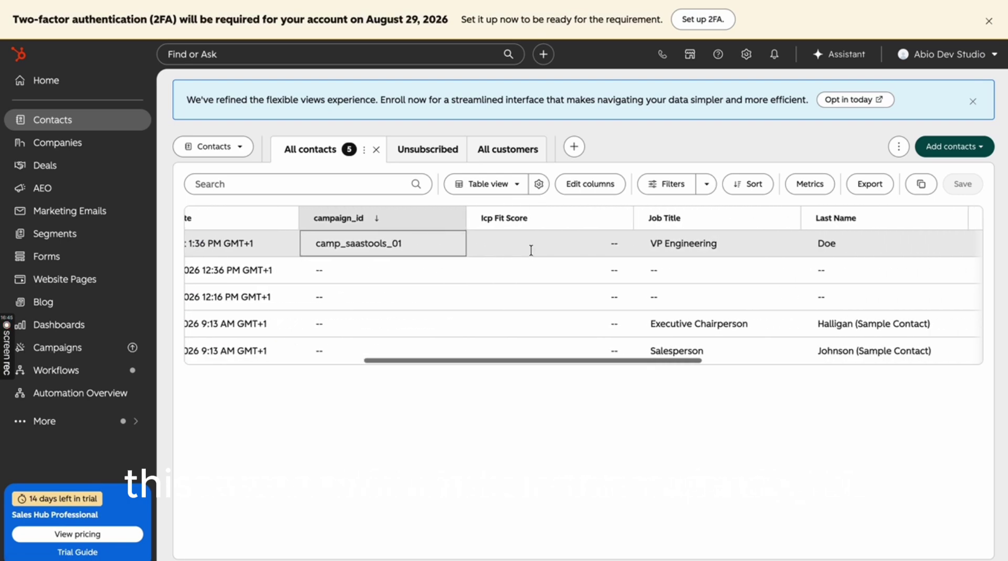
scroll(638, 242, "right", 4)
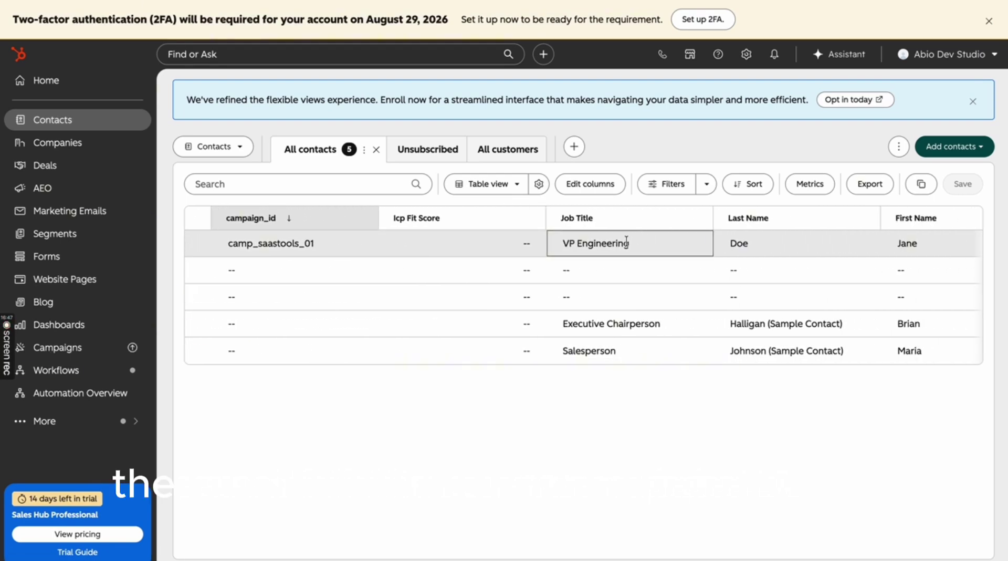
scroll(643, 241, "right", 6)
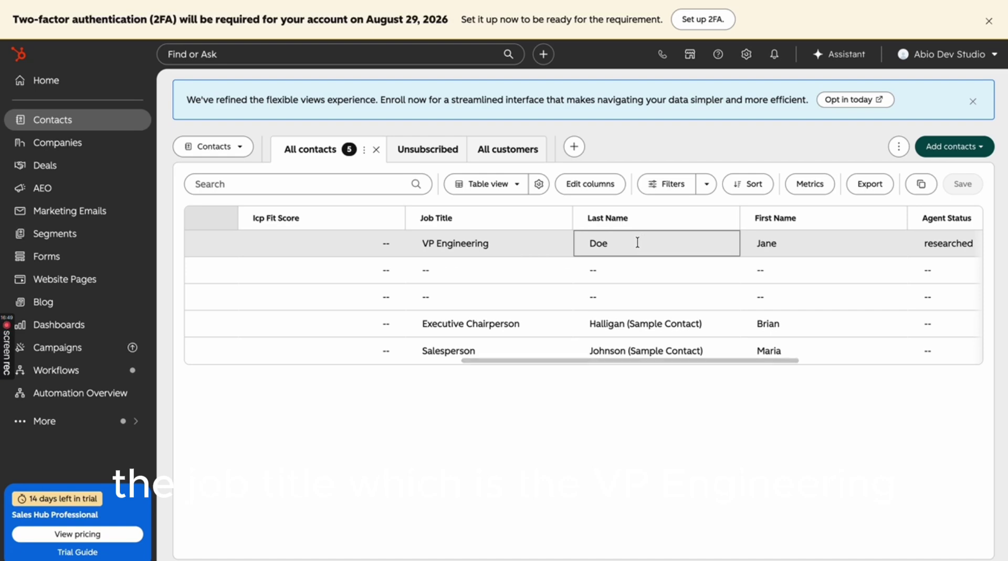
scroll(589, 247, "right", 5)
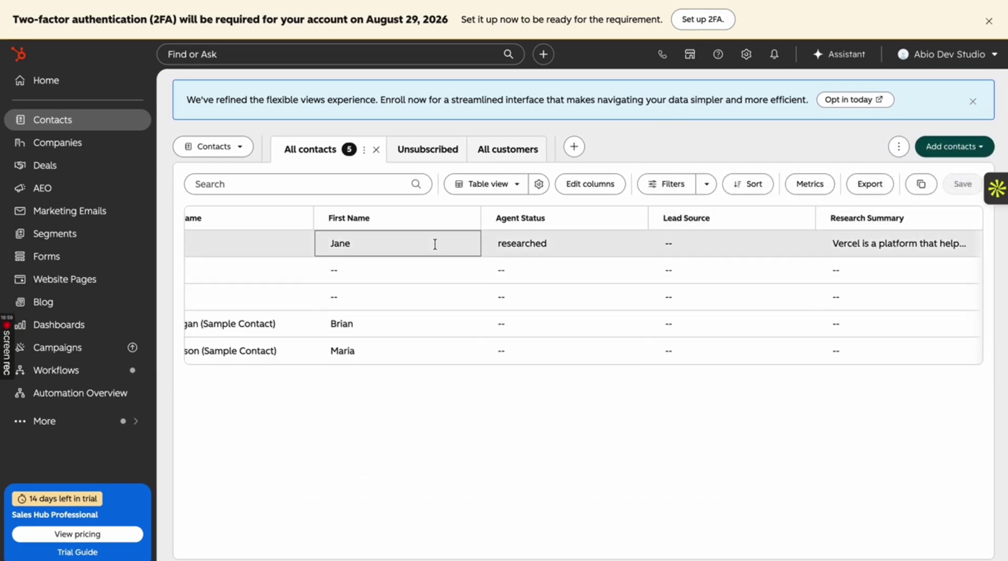
scroll(434, 243, "left", 10)
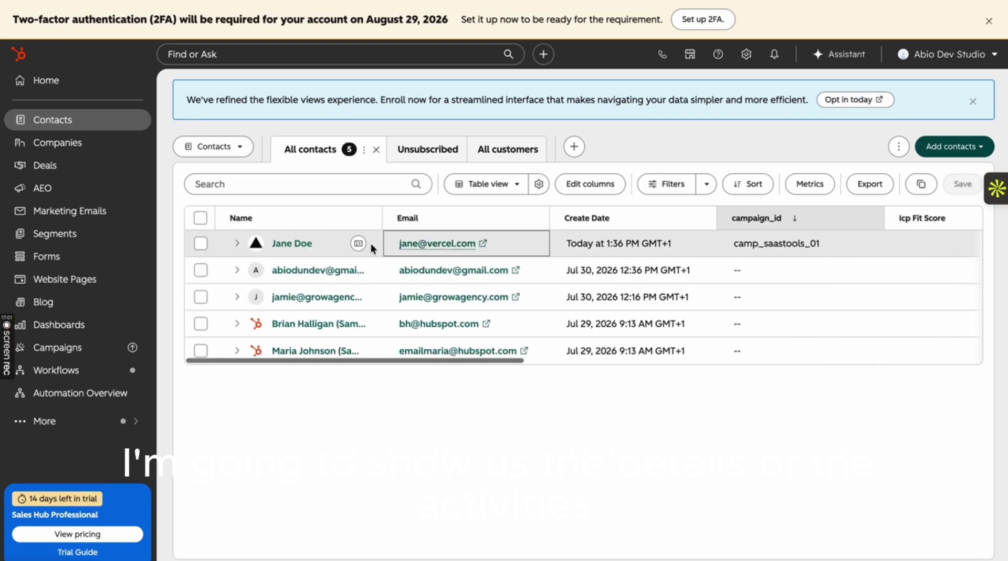
Open the Vercel lead's contact record and expand the follow-up task among its tasks to read its due date, priority and notes
left_click(292, 243)
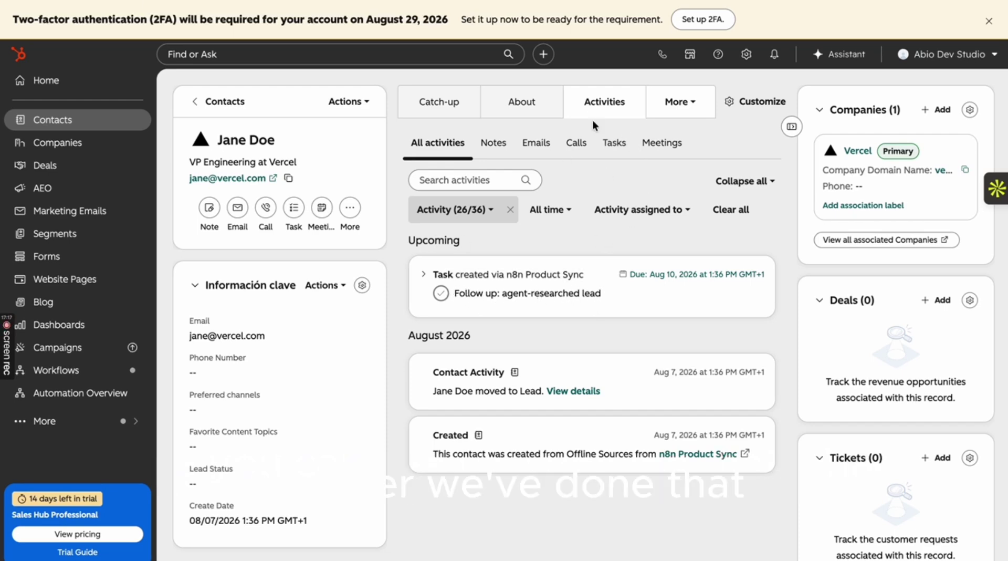
left_click(614, 145)
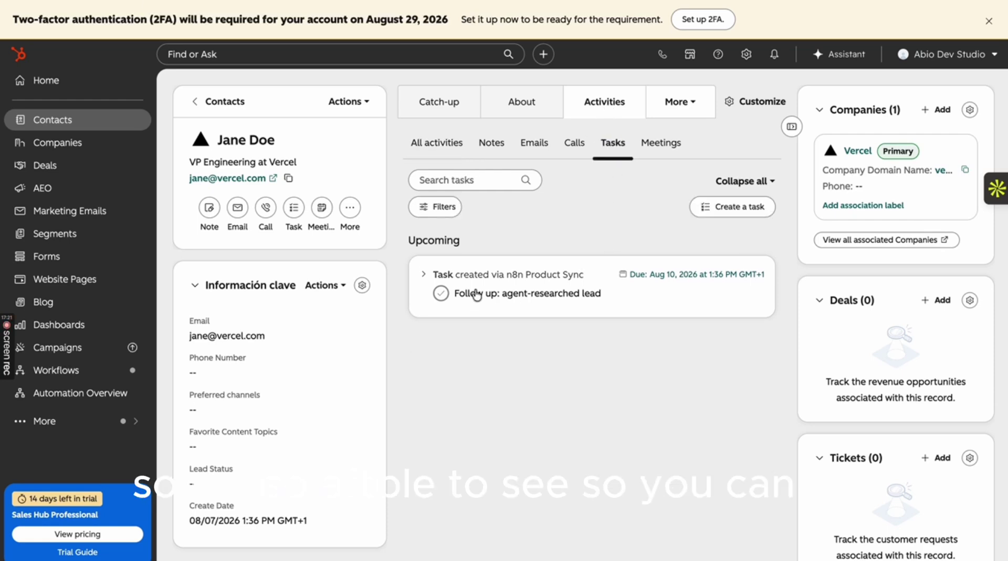
left_click(427, 275)
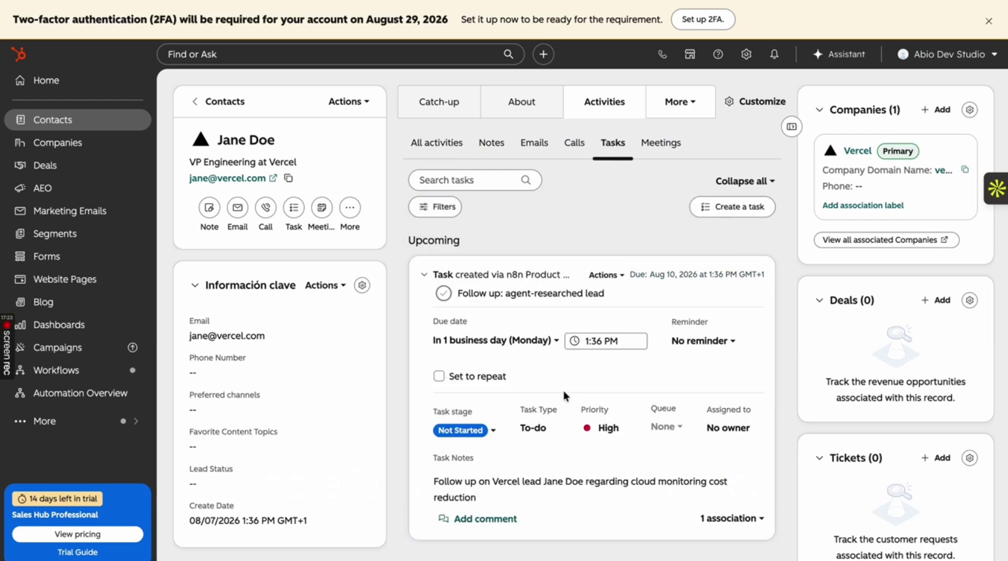
scroll(565, 394, "down", 1)
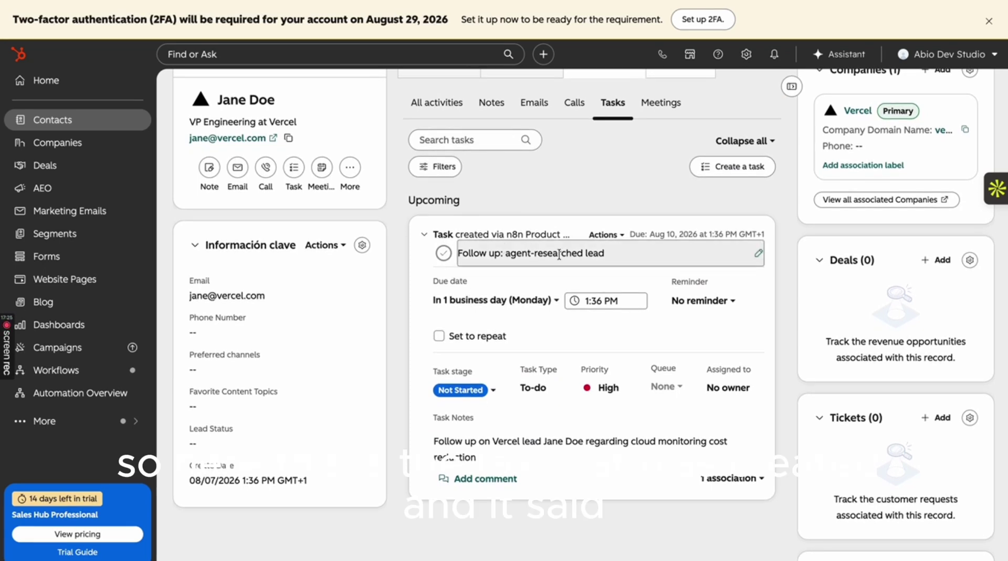